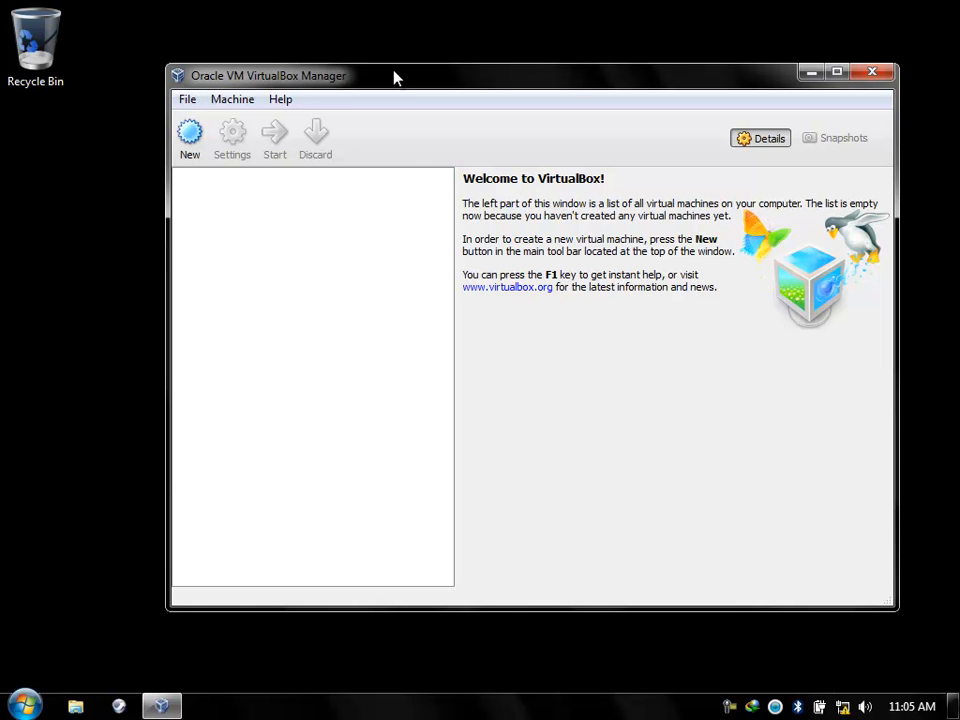
# Open the global VirtualBox Preferences from the File menu.
pyautogui.click(187, 101)
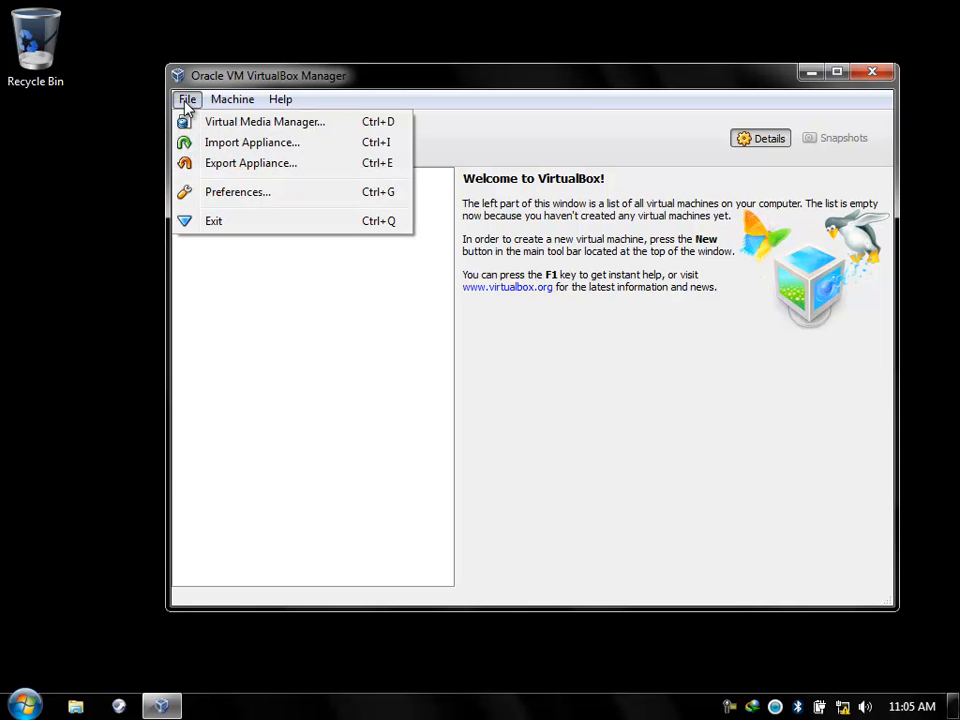
pyautogui.click(234, 194)
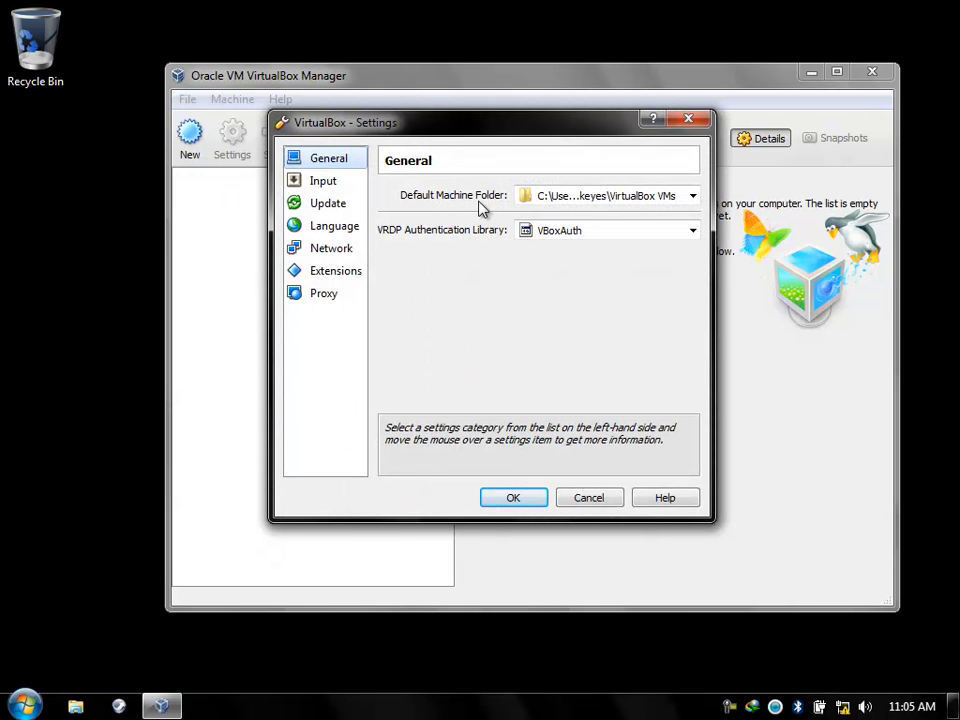
# Set the Default Machine Folder to D:\Virtual-MaCHiNE via the Other… folder browser.
pyautogui.click(692, 197)
pyautogui.click(630, 228)
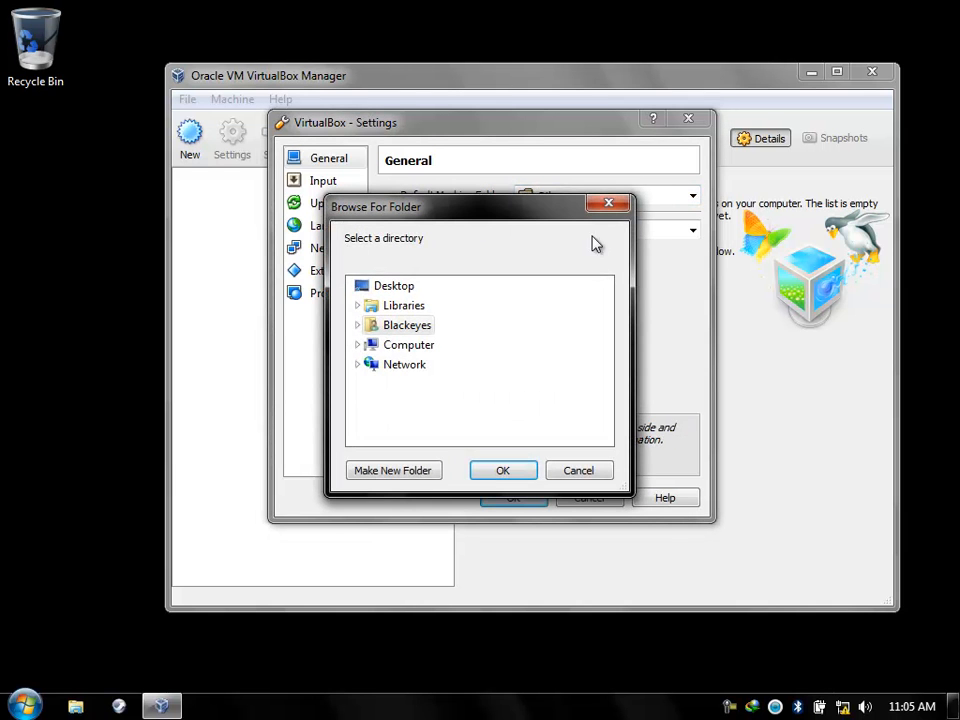
pyautogui.click(358, 345)
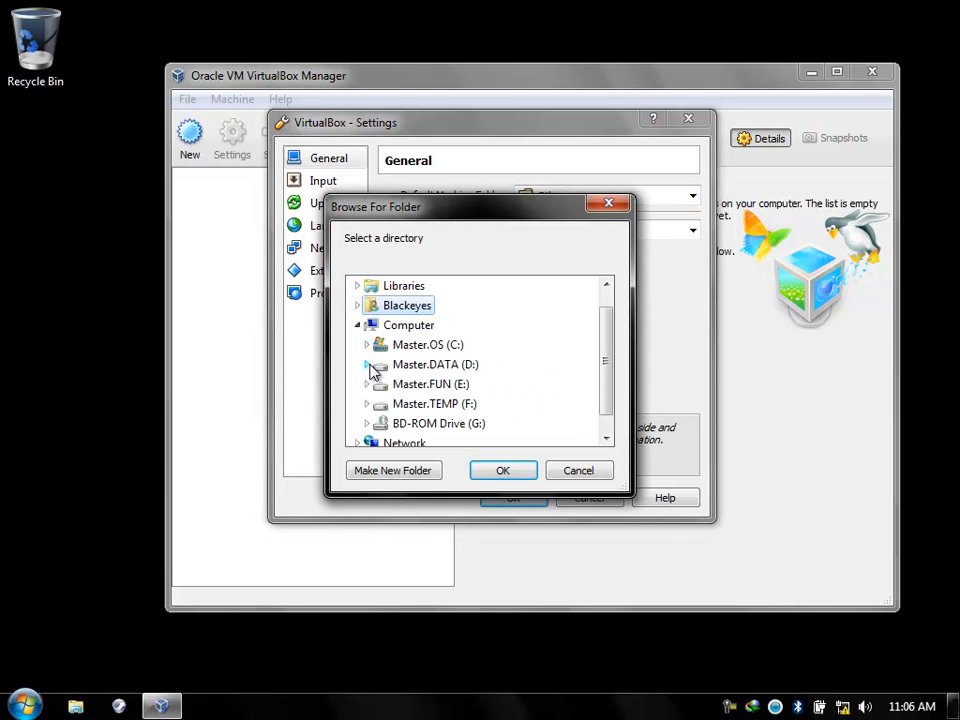
pyautogui.click(410, 366)
pyautogui.scroll(-5, 410, 395)
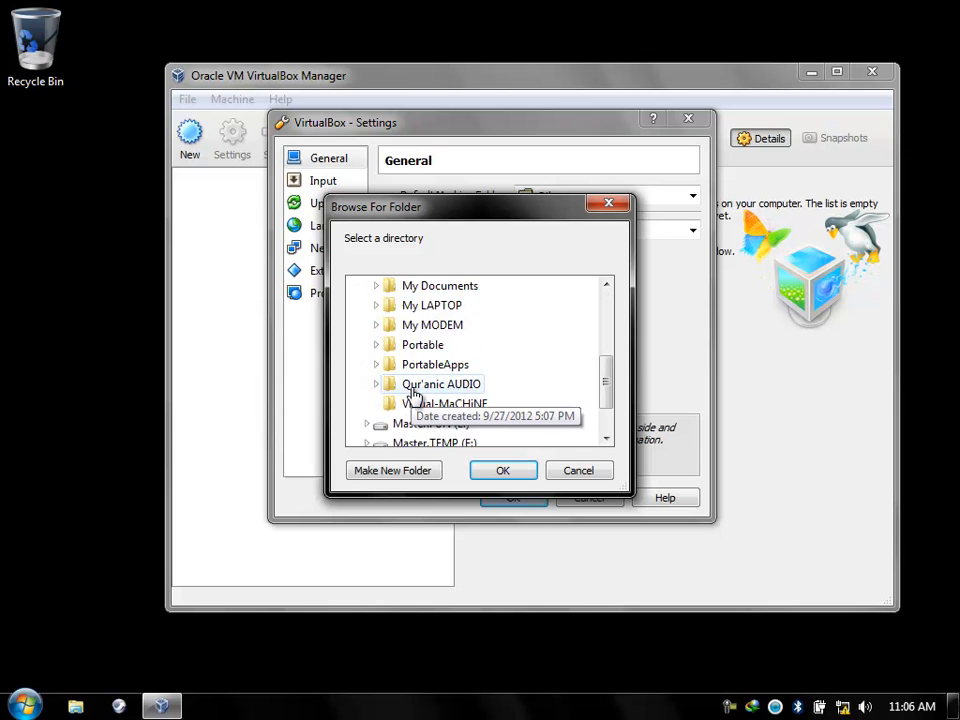
pyautogui.scroll(-2, 415, 393)
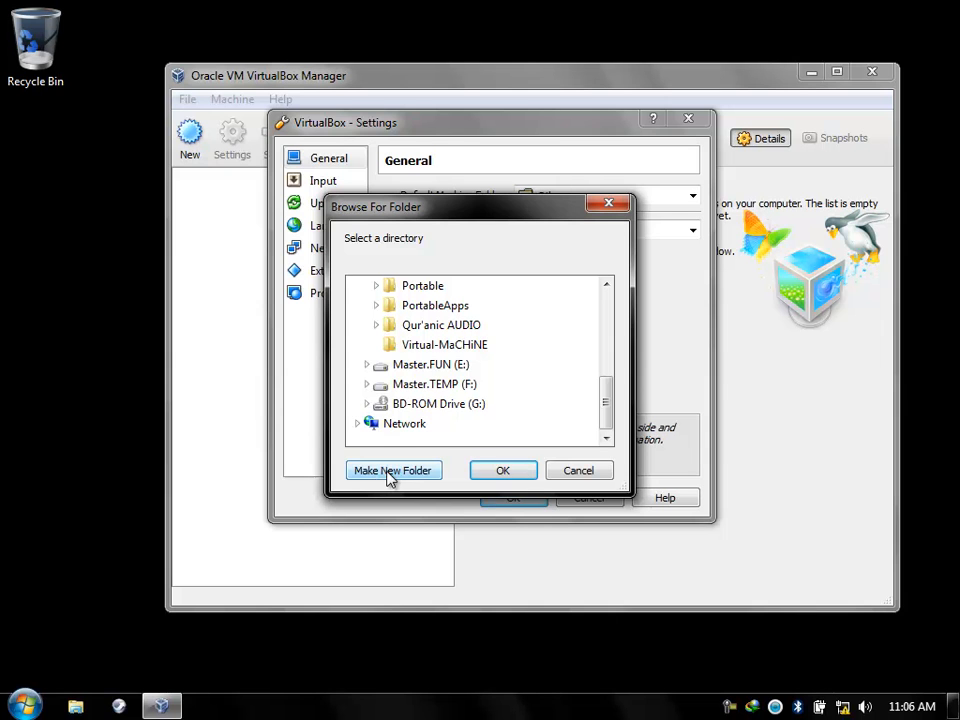
pyautogui.click(427, 345)
pyautogui.click(500, 470)
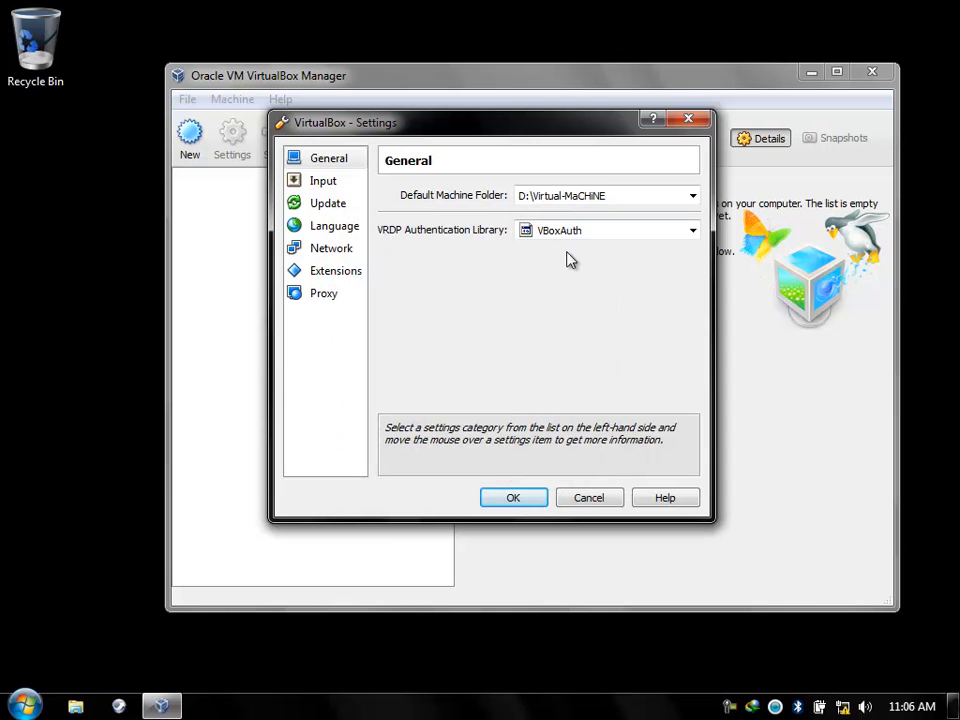
# Review the Input, Update, Language and Network pages, unticking Check for updates.
pyautogui.click(350, 184)
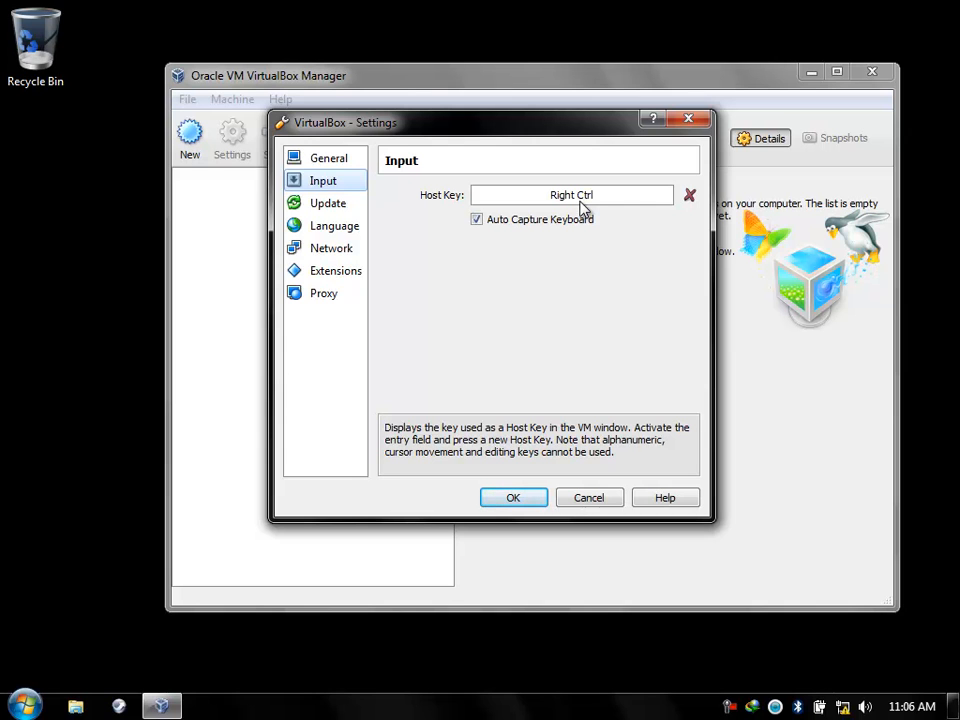
pyautogui.click(340, 206)
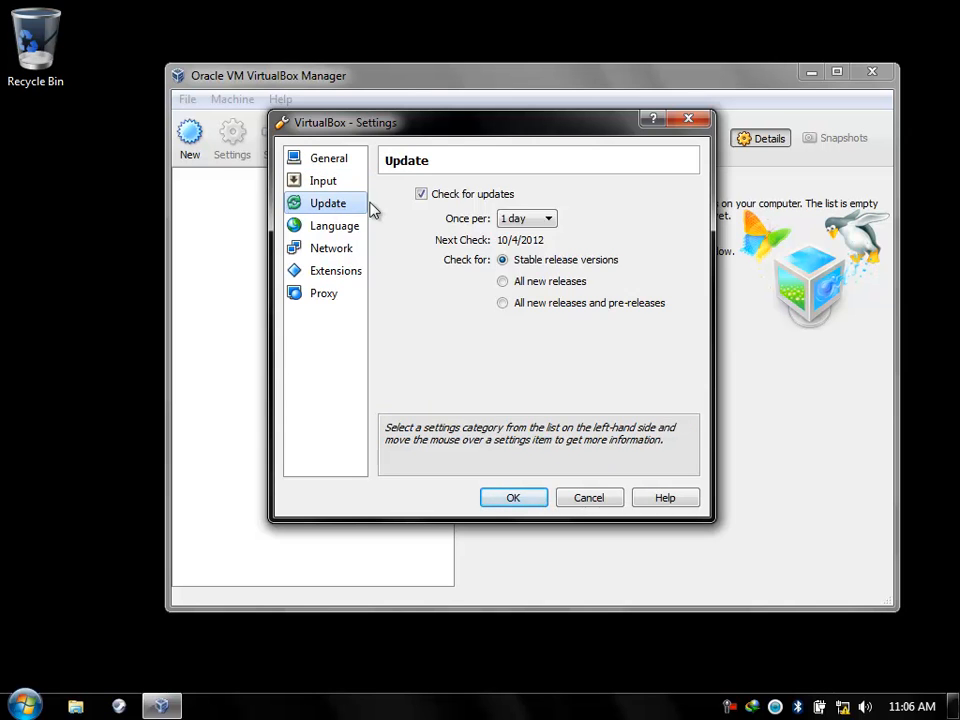
pyautogui.click(421, 196)
pyautogui.click(336, 226)
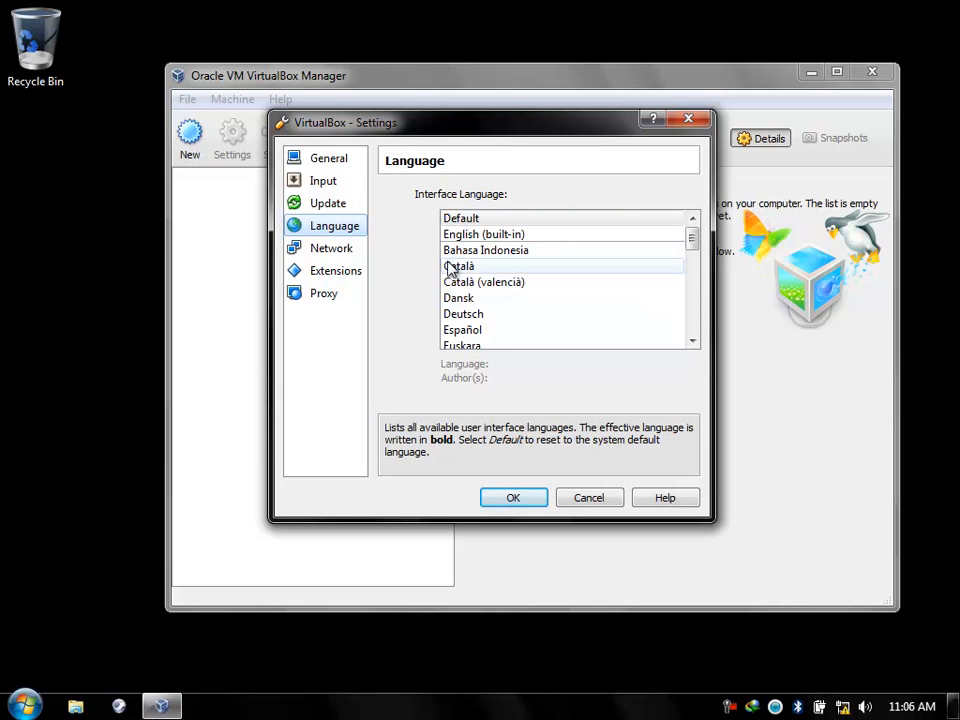
pyautogui.click(331, 250)
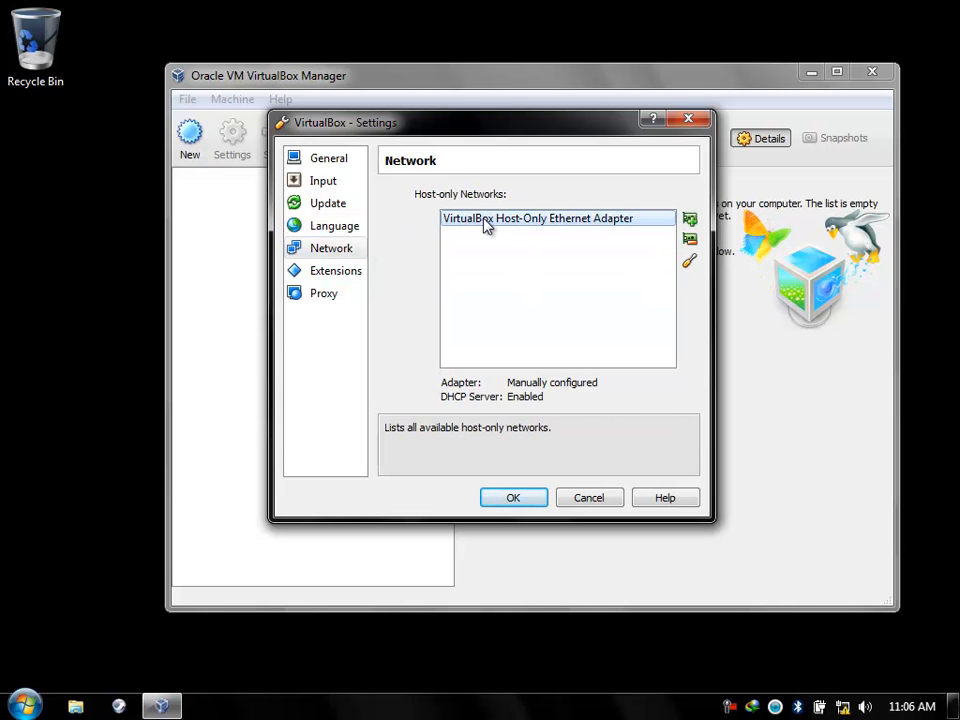
# Open Network Connections from the Network and Sharing Center and move it beside VirtualBox settings.
pyautogui.click(843, 705)
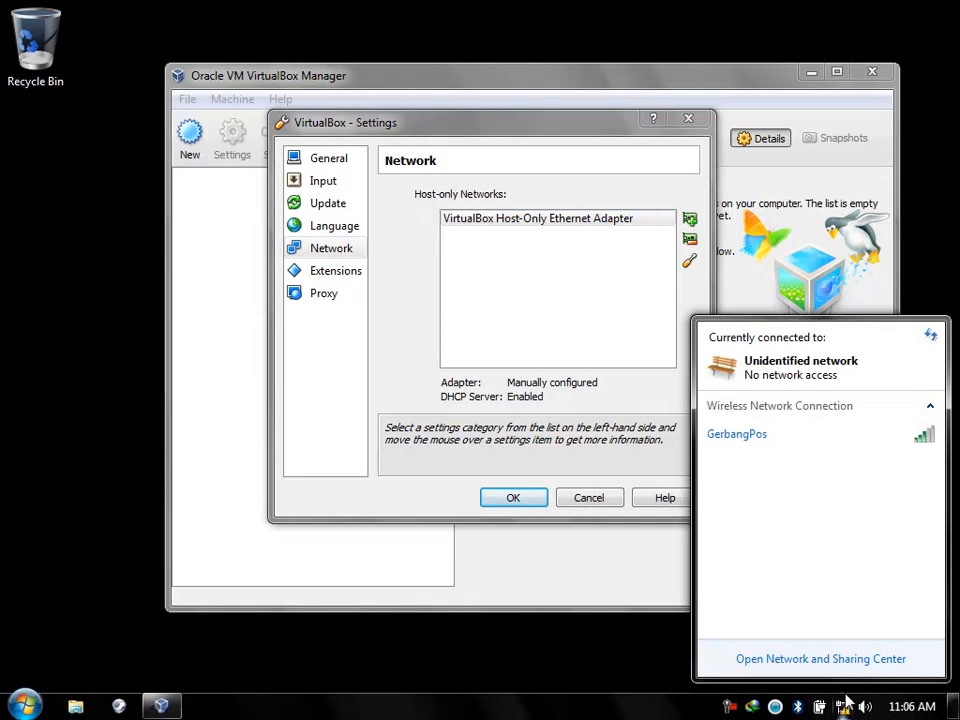
pyautogui.click(850, 660)
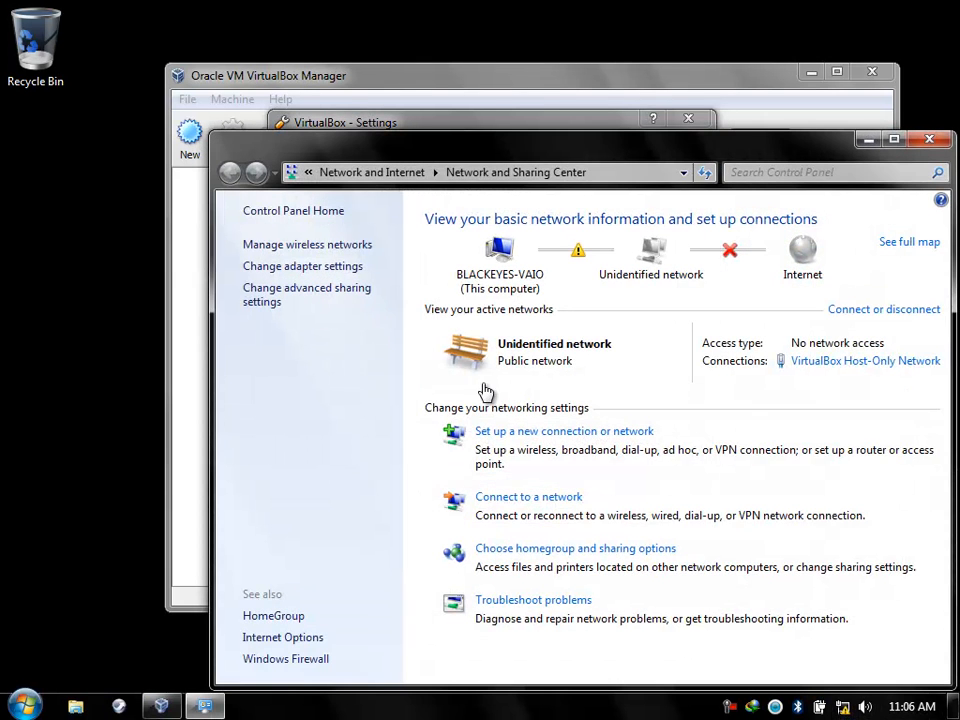
pyautogui.click(350, 268)
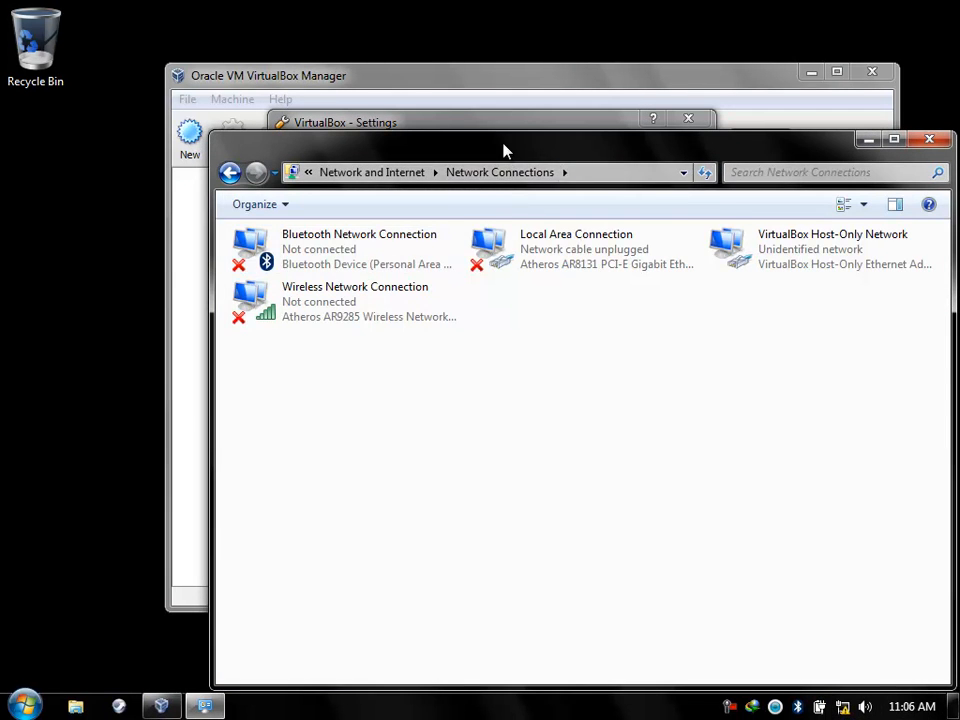
pyautogui.moveTo(504, 150); pyautogui.dragTo(522, 330)
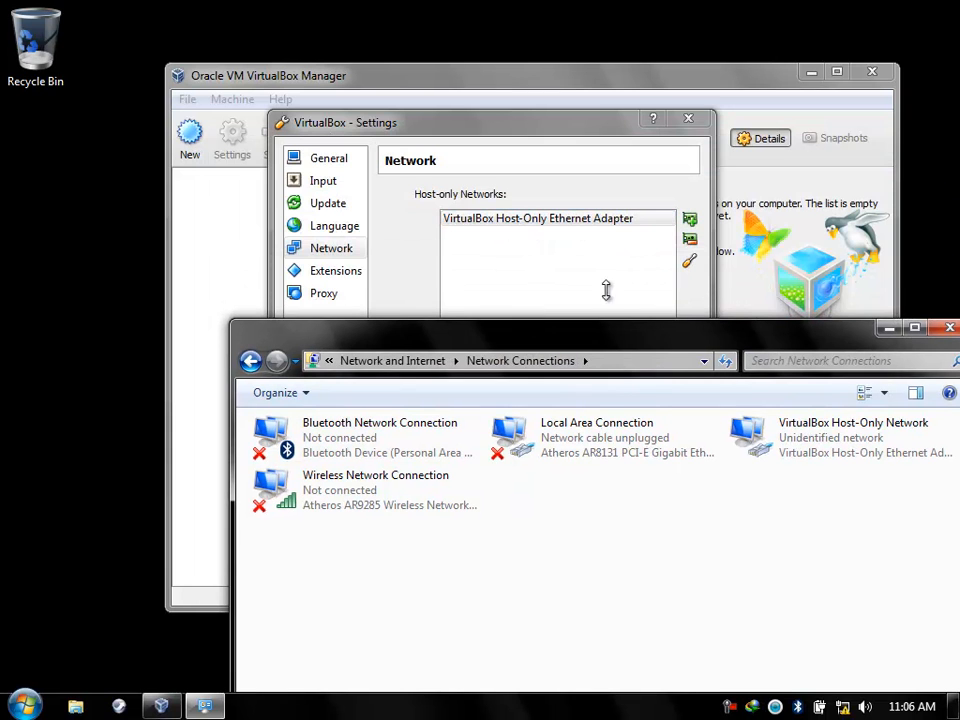
# Remove the existing VirtualBox host-only Ethernet adapter.
pyautogui.click(632, 220)
pyautogui.click(689, 240)
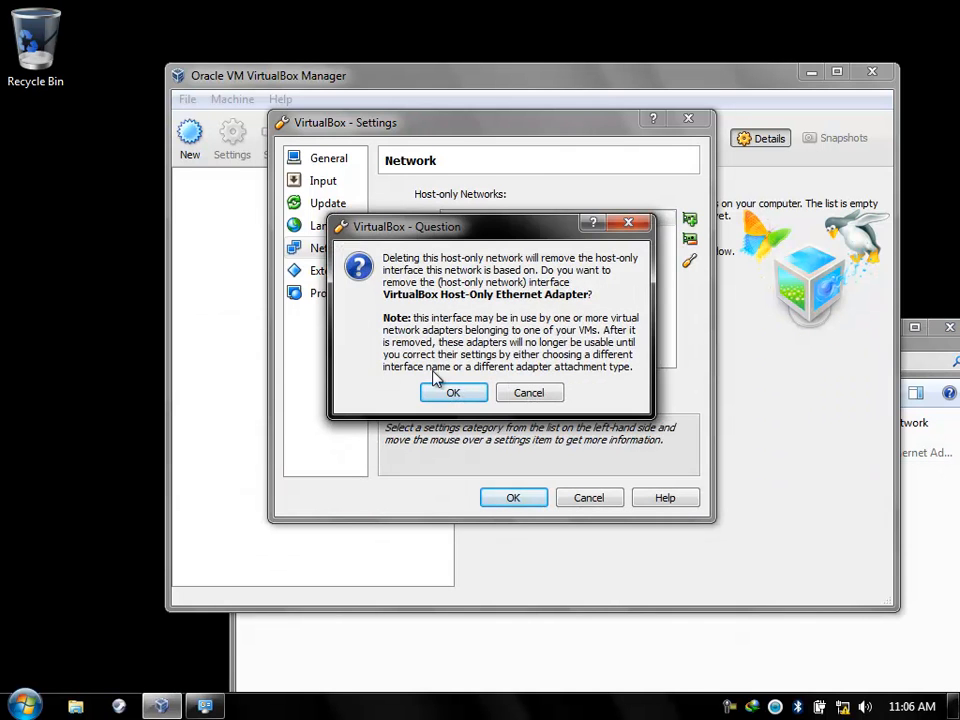
pyautogui.click(452, 391)
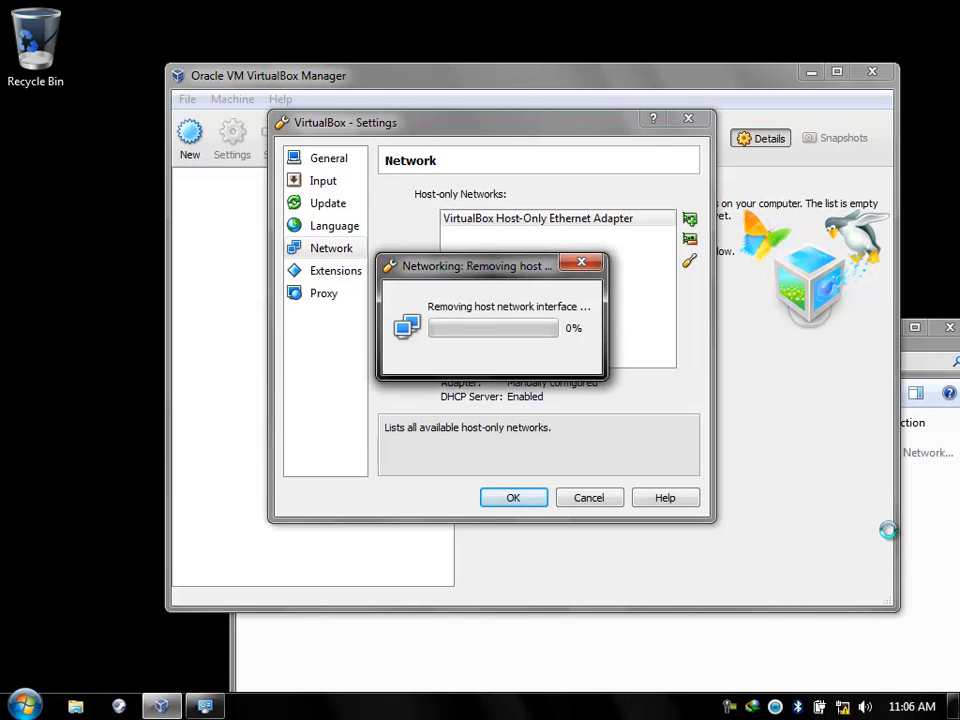
pyautogui.click(943, 521)
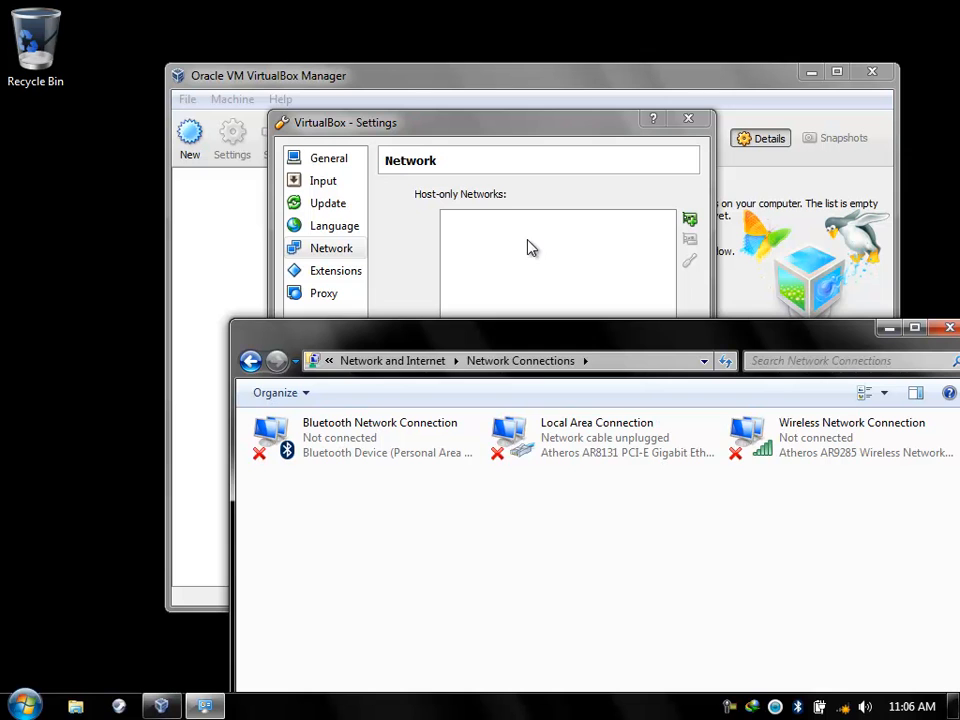
pyautogui.moveTo(529, 341); pyautogui.dragTo(505, 364)
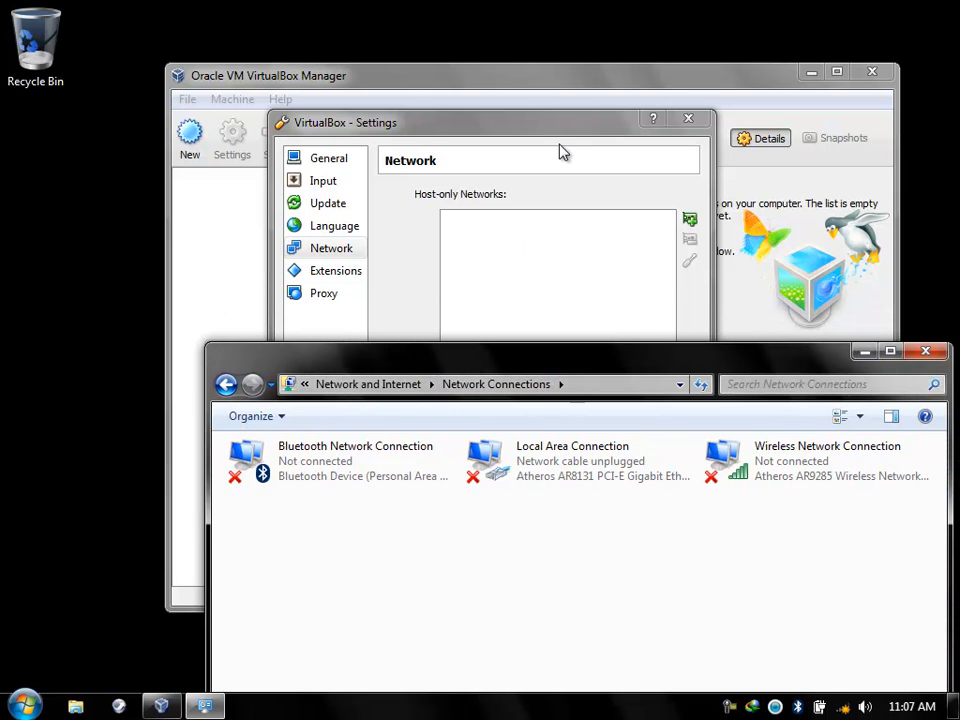
# Add a new host-only adapter at 192.168.61.1, allow sharing in ESET, and close Network Connections.
pyautogui.click(689, 222)
pyautogui.click(729, 628)
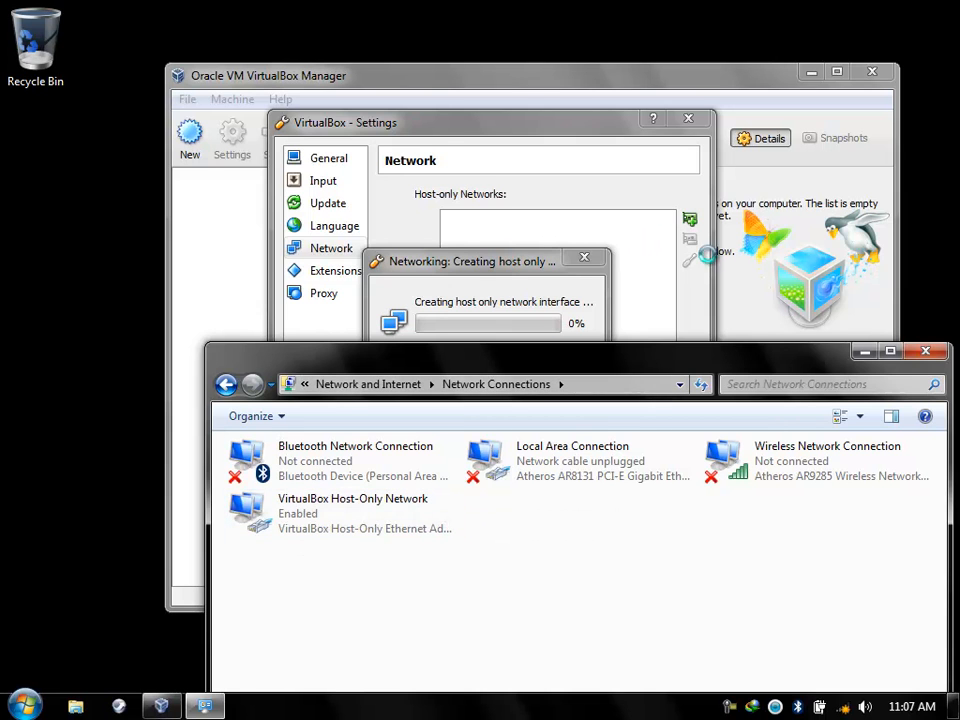
pyautogui.click(535, 230)
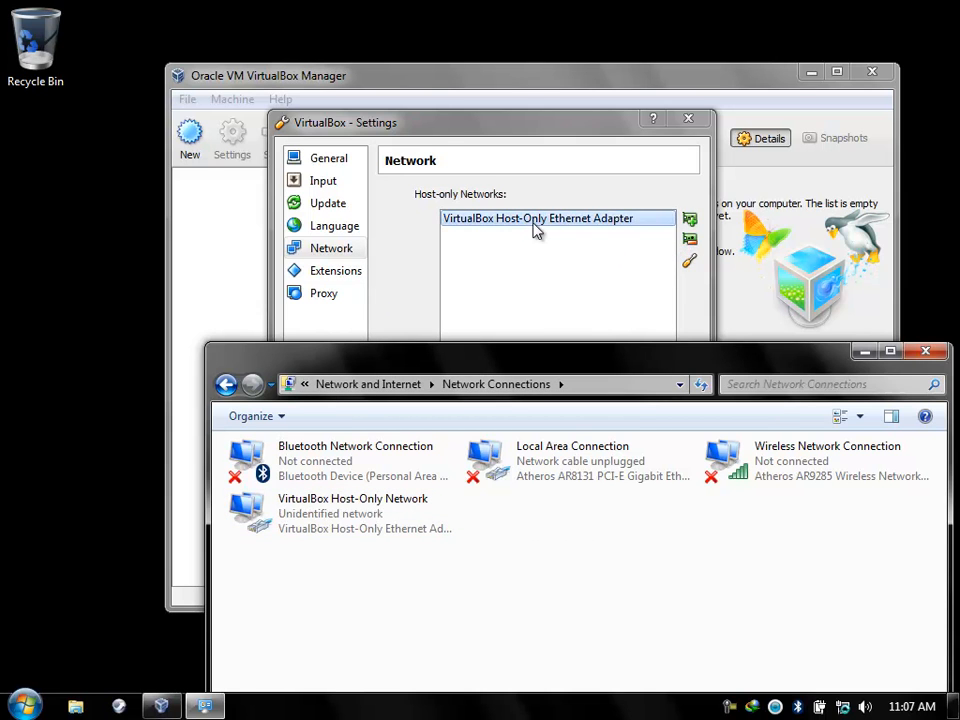
pyautogui.click(445, 420)
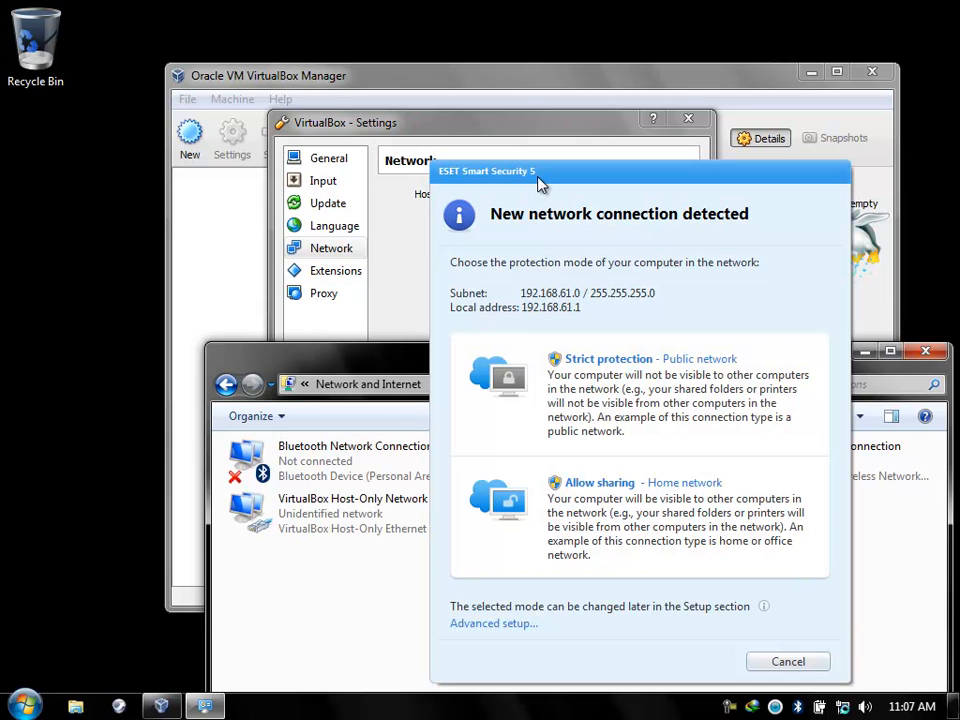
pyautogui.click(600, 490)
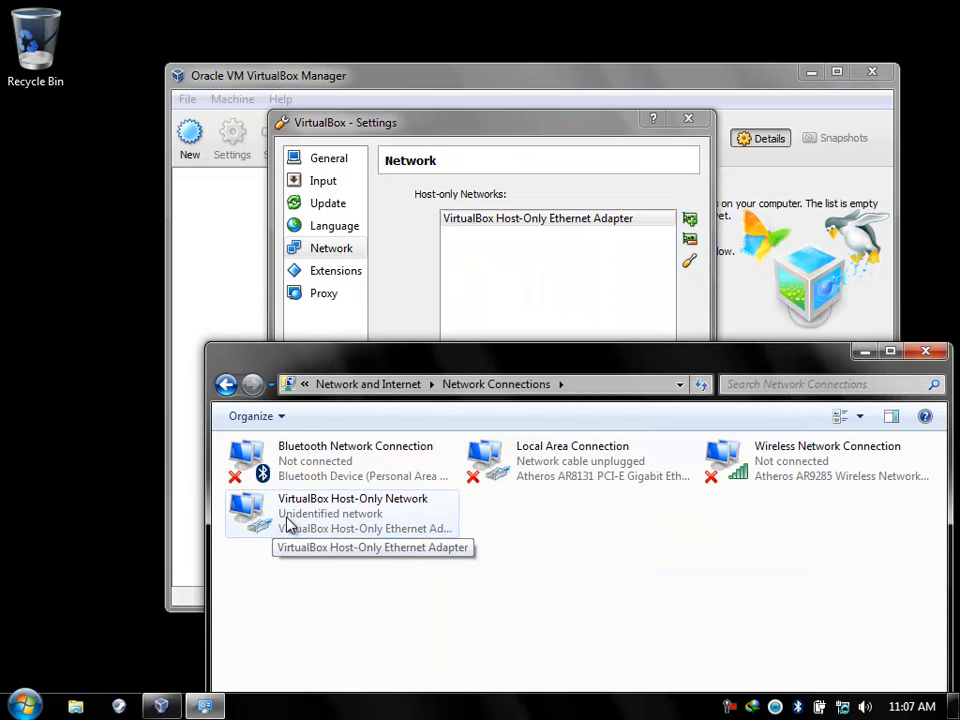
pyautogui.click(925, 352)
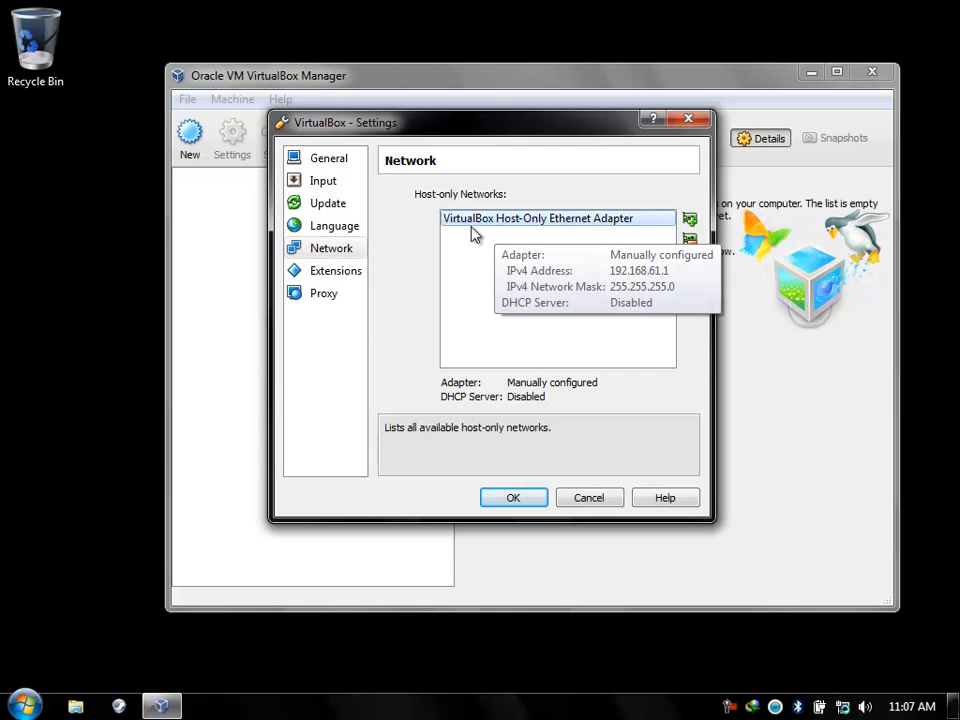
pyautogui.click(324, 276)
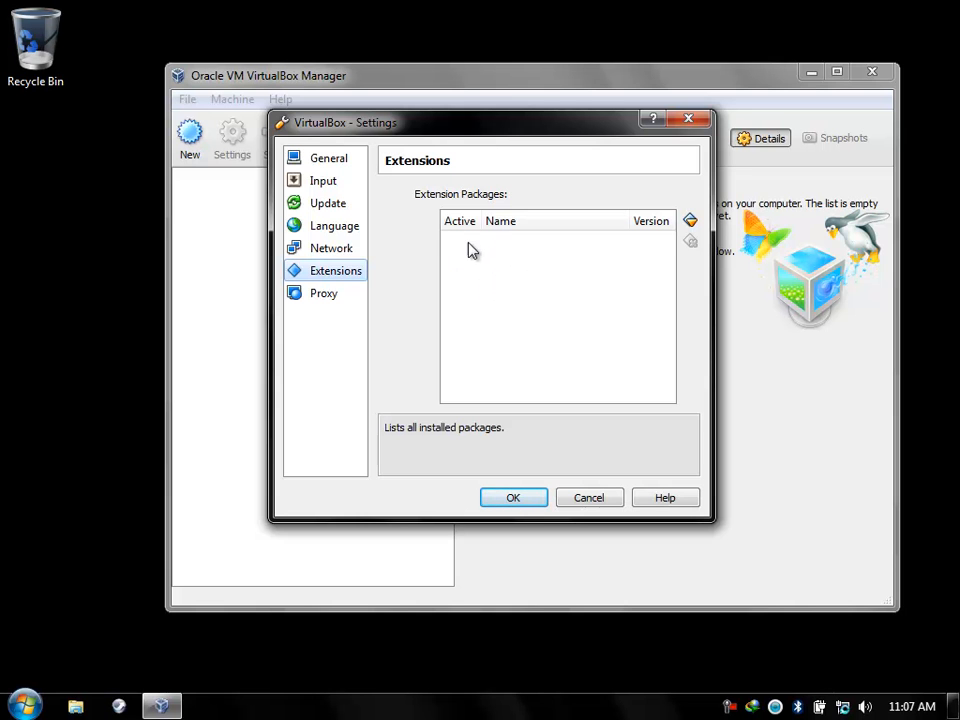
# Open Oracle_VM_VirtualBox_Extension_Pack-4.1.18.vbox-extpack from F:\Materi Tutorial in Explorer.
pyautogui.click(76, 706)
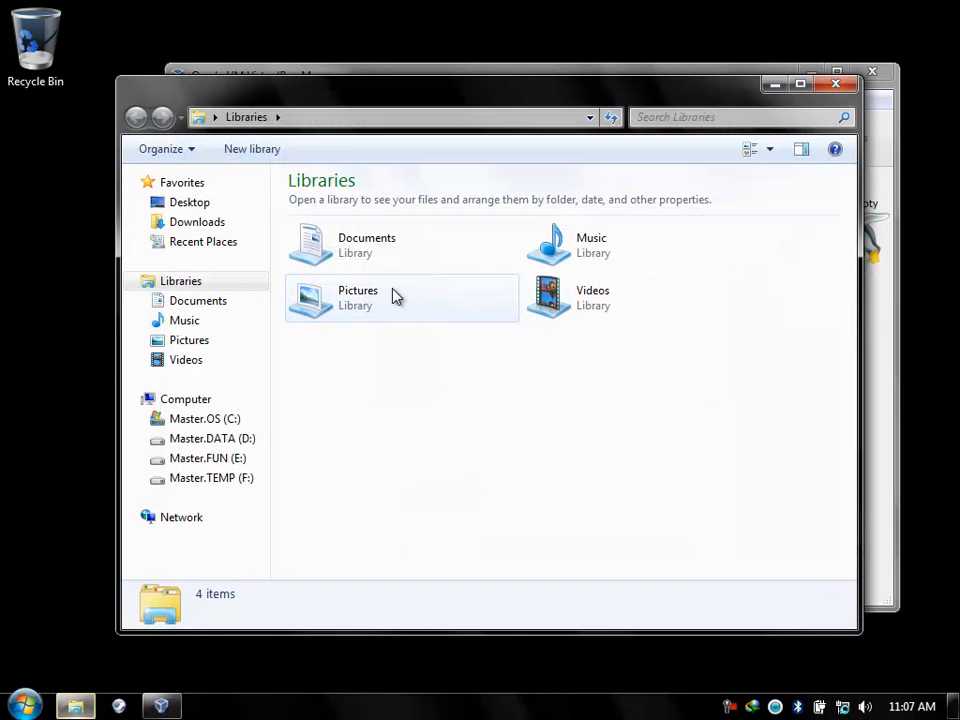
pyautogui.click(240, 481)
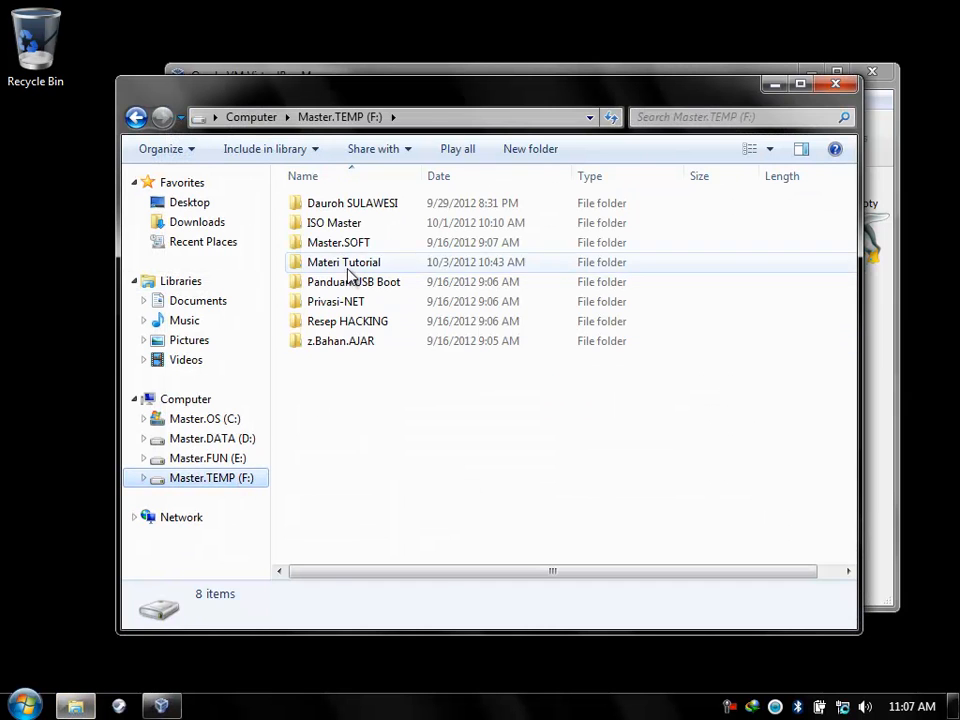
pyautogui.doubleClick(349, 274)
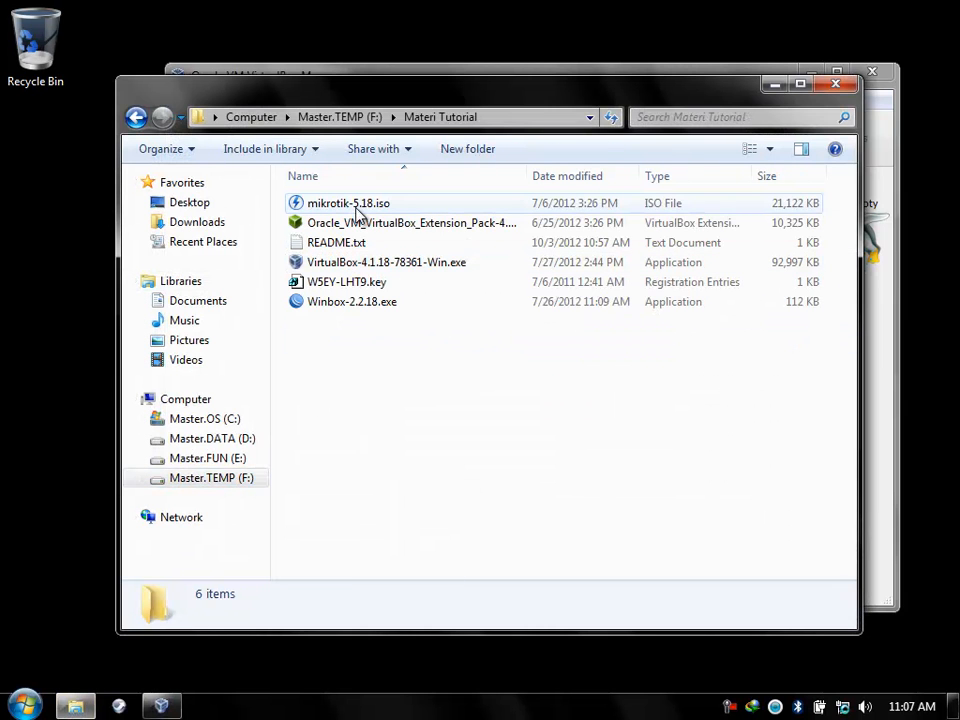
pyautogui.doubleClick(441, 229)
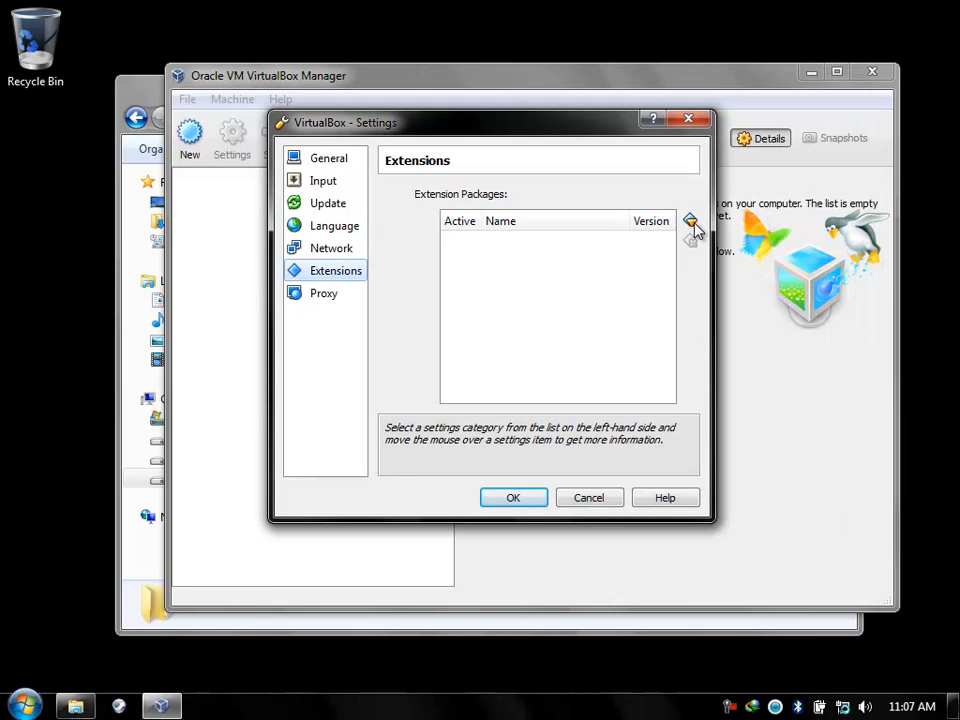
# Install Extension Pack 4.1.18 from F:\Materi Tutorial, accepting its license.
pyautogui.click(692, 222)
pyautogui.moveTo(428, 401); pyautogui.dragTo(407, 467)
pyautogui.click(390, 455)
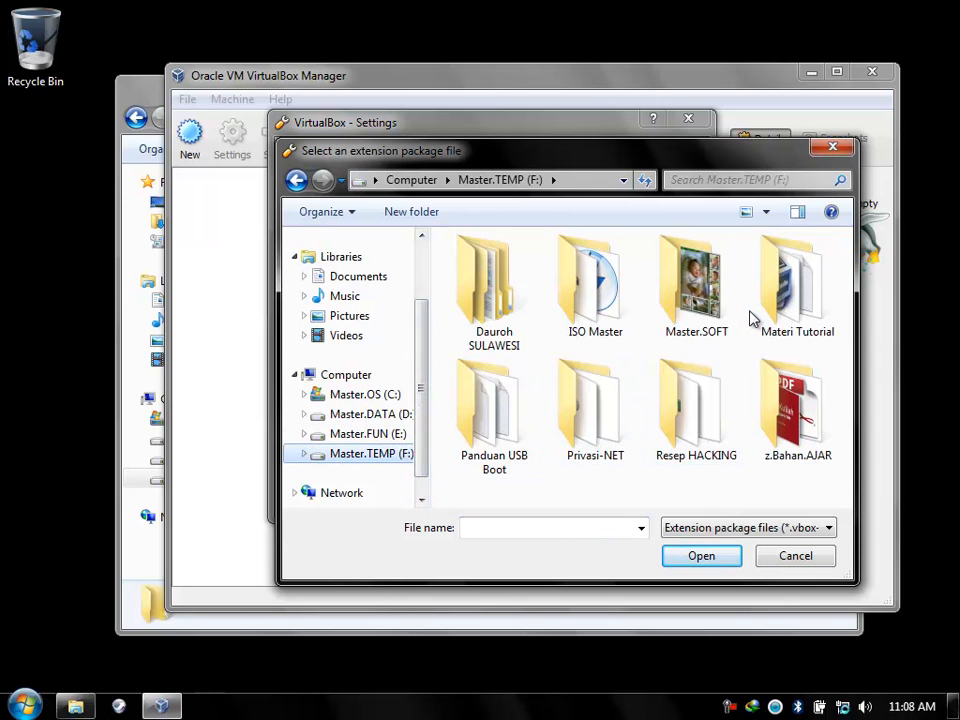
pyautogui.doubleClick(776, 313)
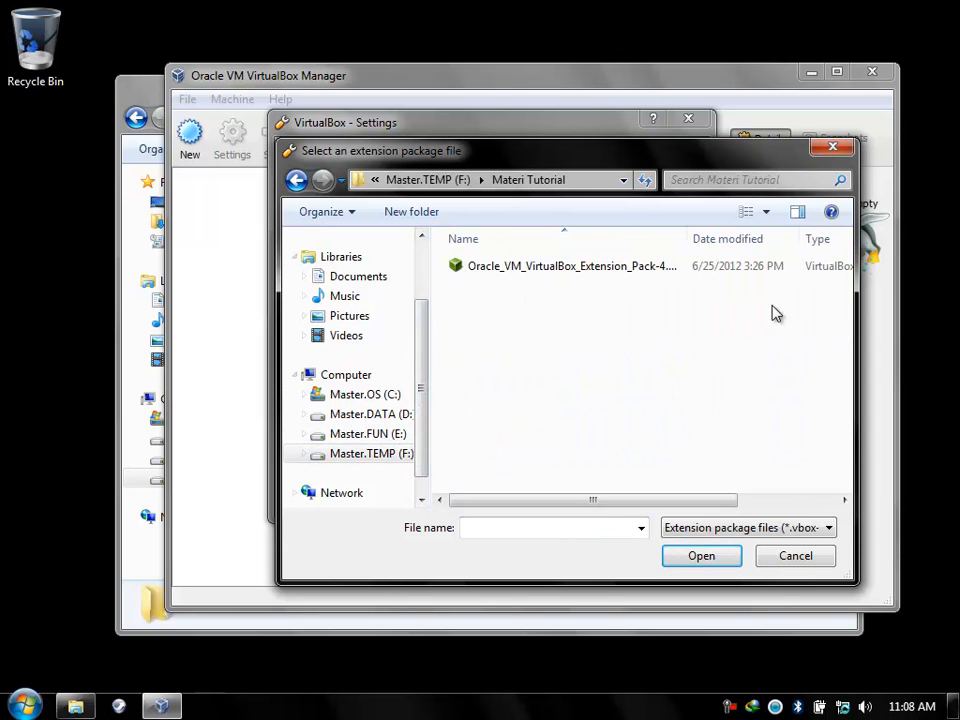
pyautogui.click(591, 272)
pyautogui.click(702, 562)
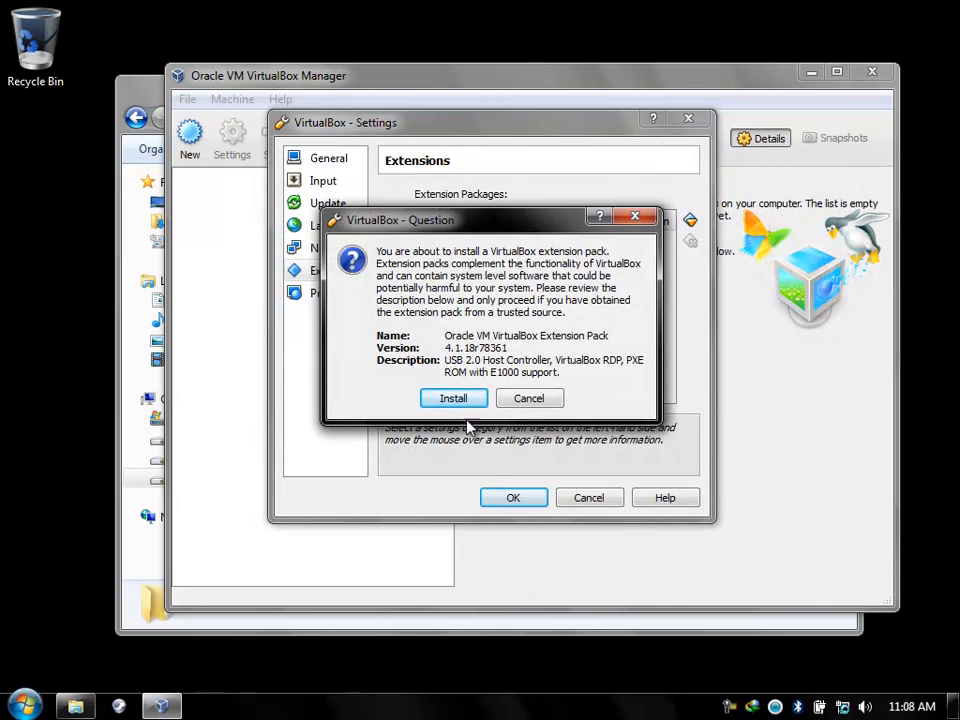
pyautogui.click(452, 399)
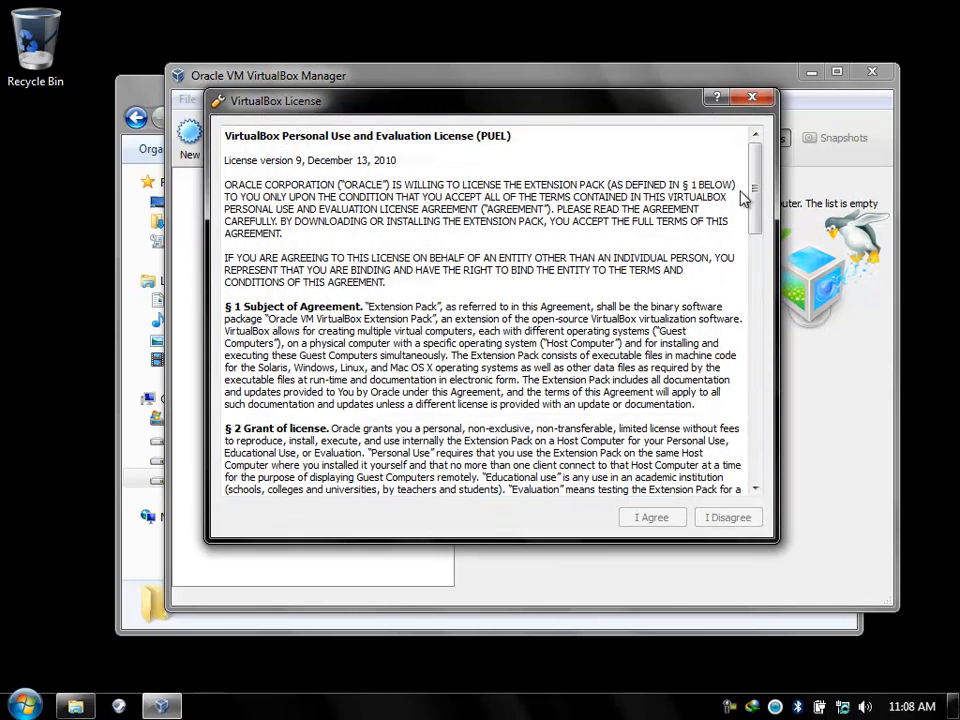
pyautogui.moveTo(752, 168); pyautogui.dragTo(777, 452)
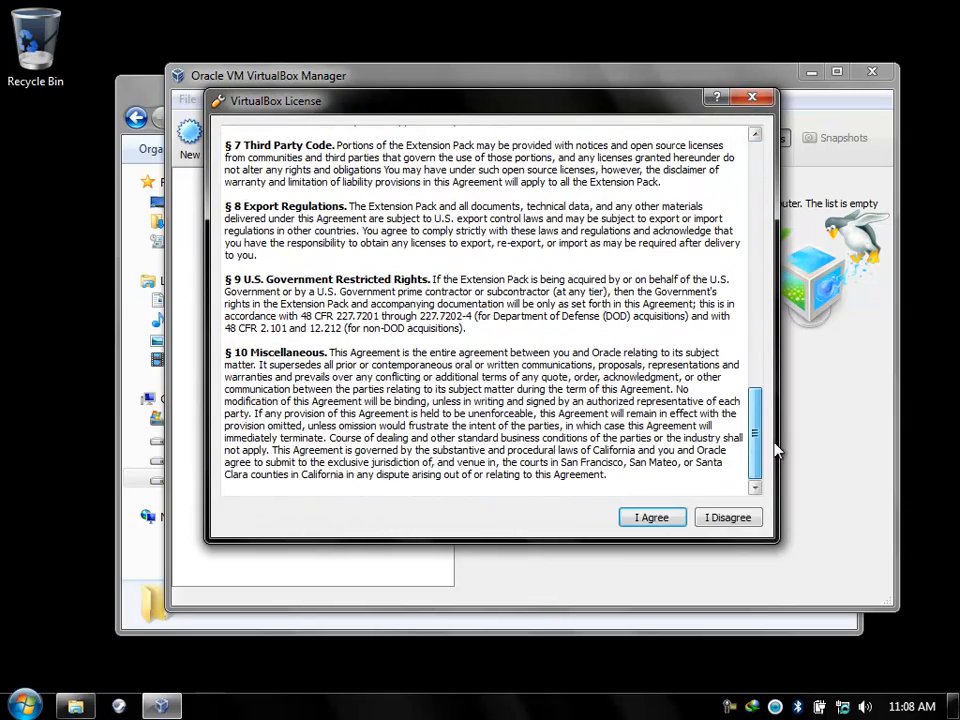
pyautogui.click(650, 527)
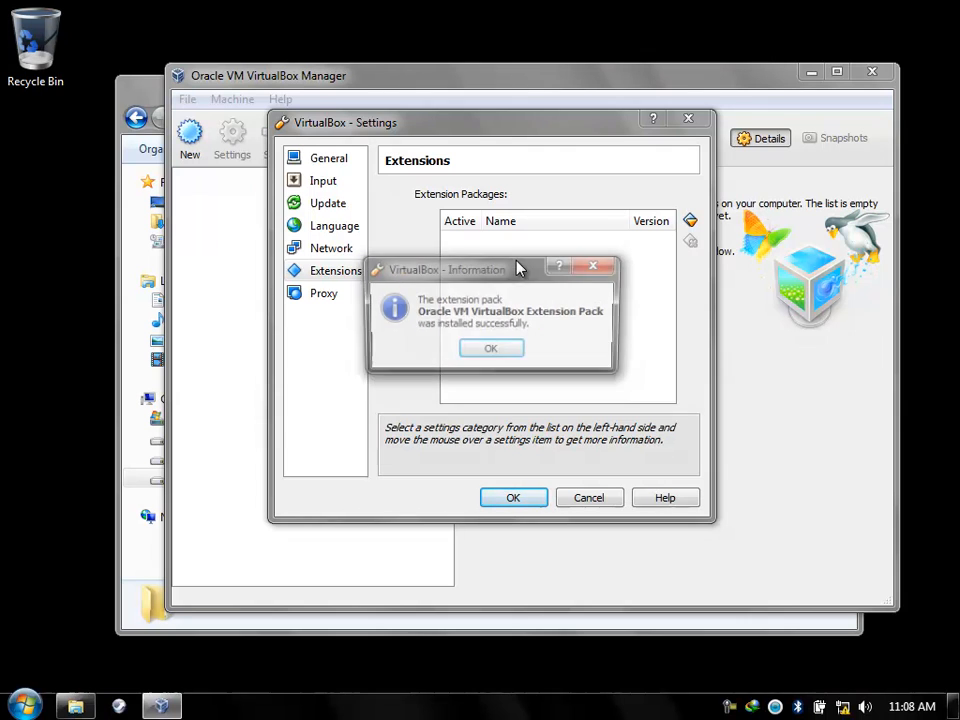
pyautogui.click(487, 351)
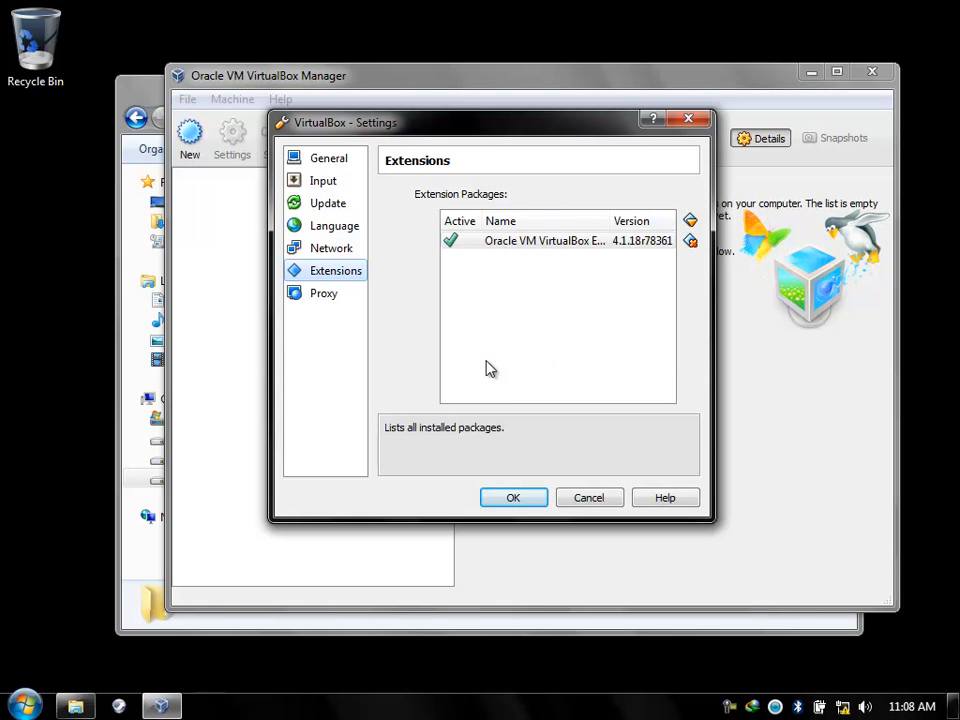
# Review each preferences page, confirm the Extension Pack is listed, and close Preferences with OK.
pyautogui.click(336, 163)
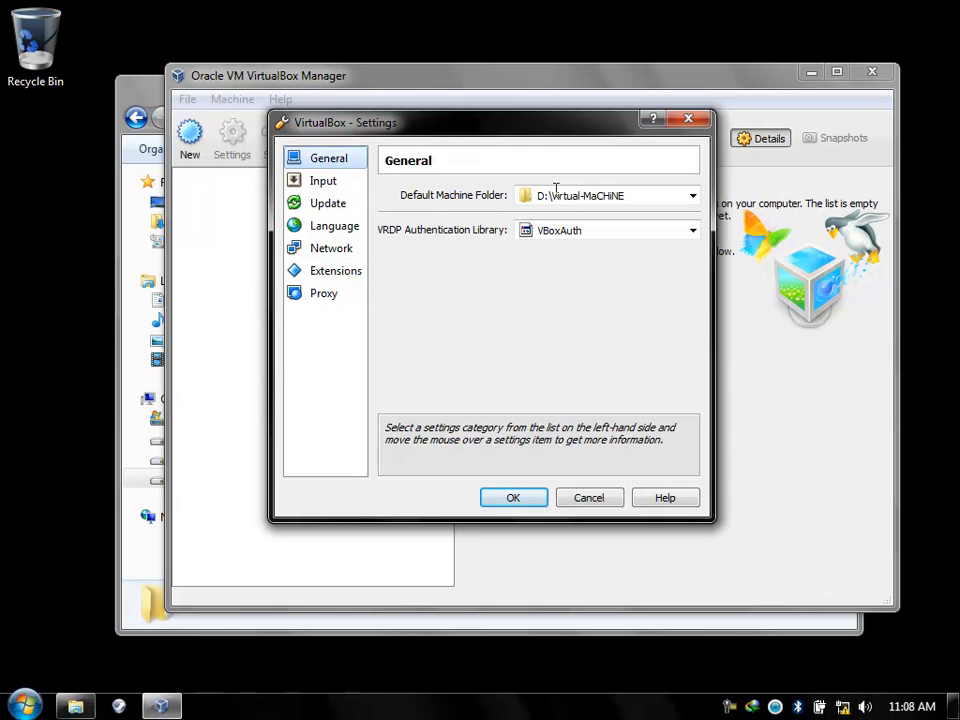
pyautogui.click(322, 181)
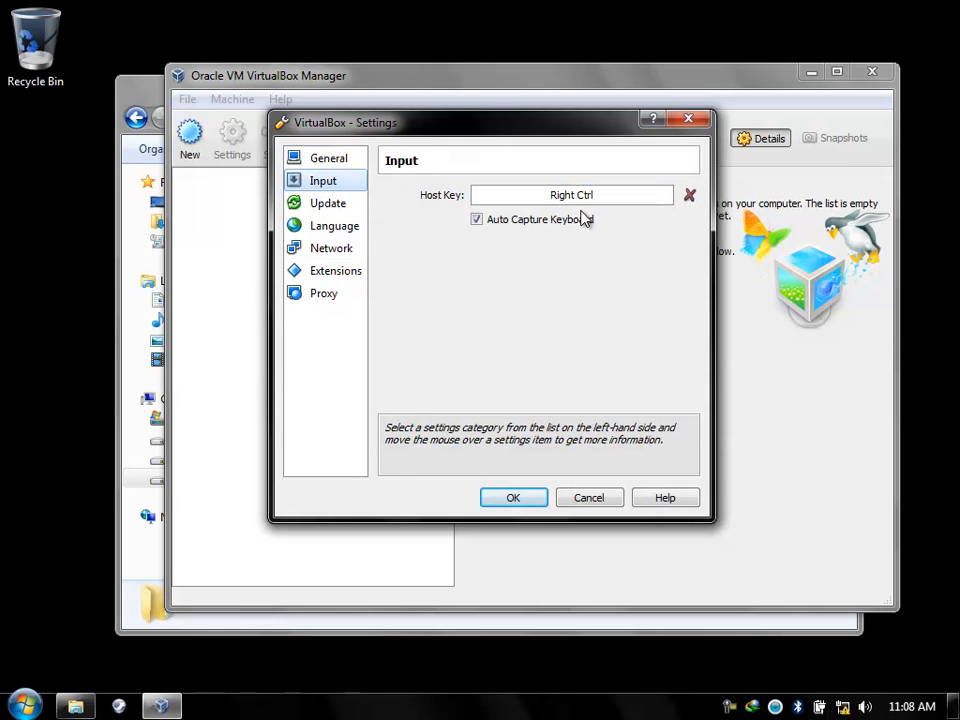
pyautogui.click(342, 203)
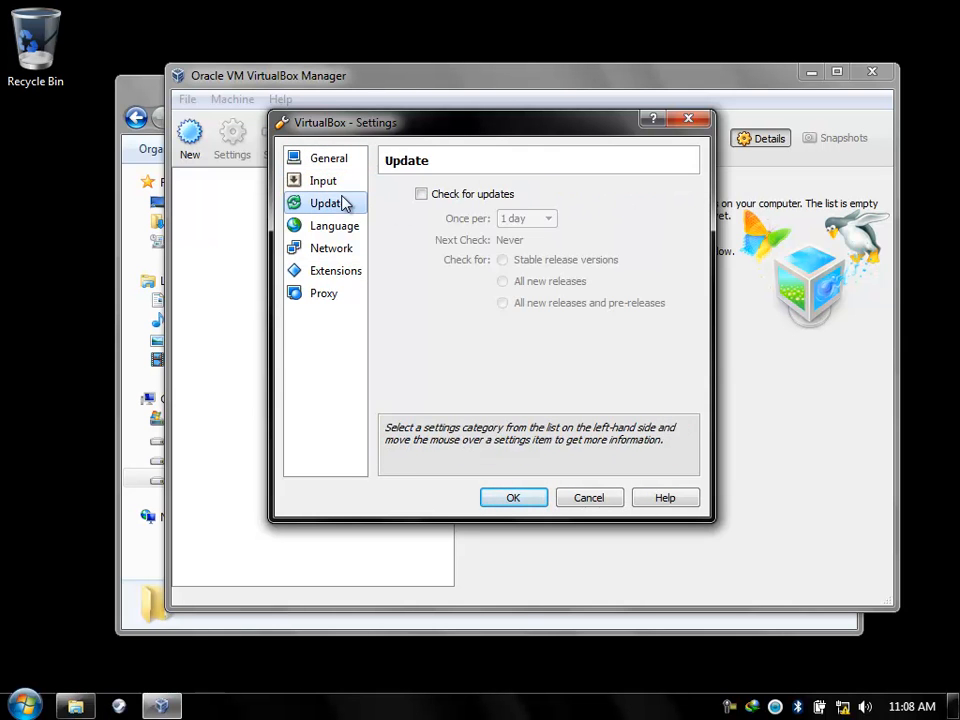
pyautogui.click(318, 228)
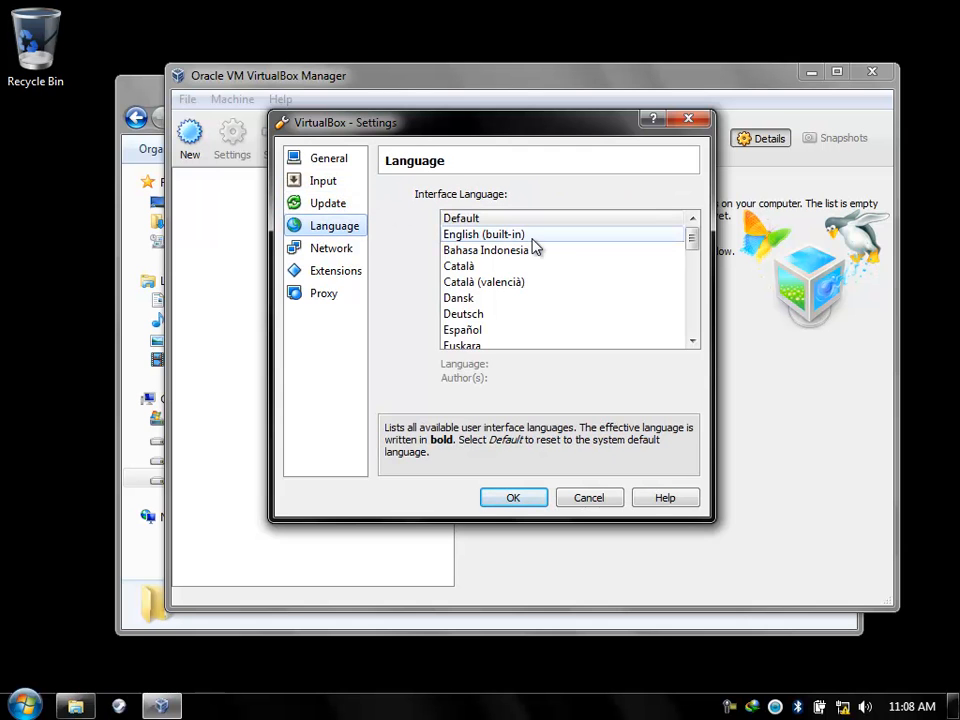
pyautogui.click(334, 251)
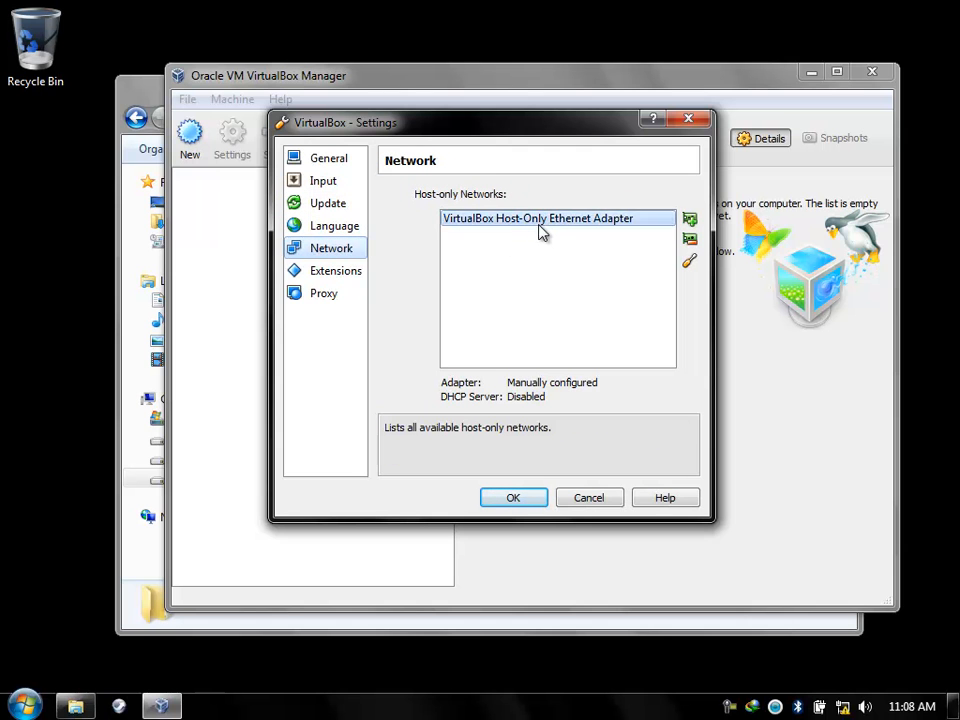
pyautogui.click(338, 272)
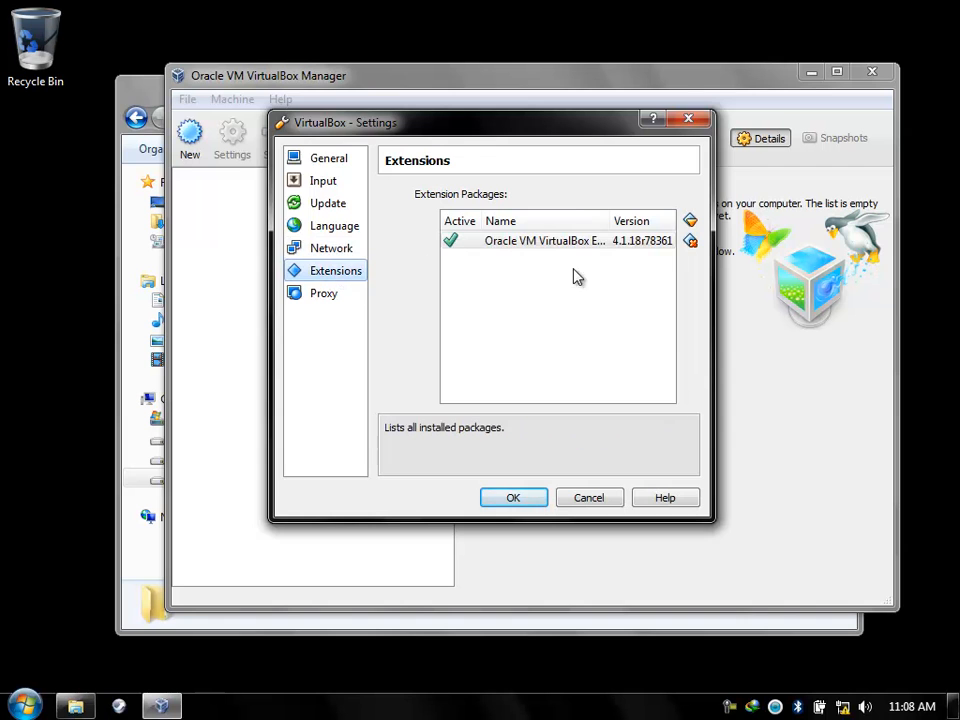
pyautogui.click(510, 497)
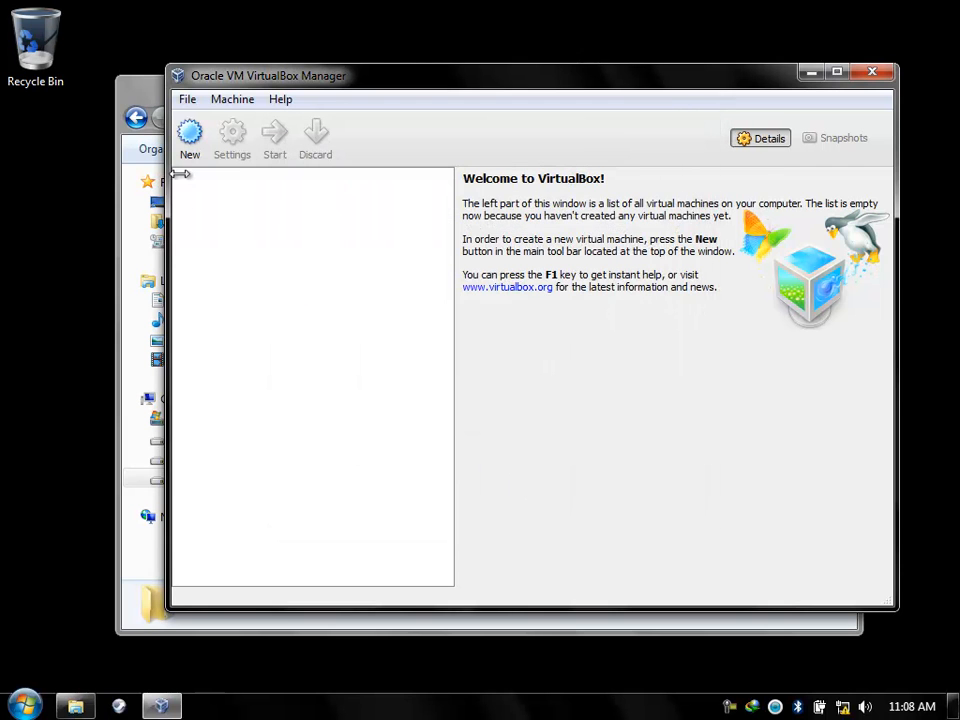
pyautogui.click(152, 97)
# Place the Materi Tutorial window on the right and VirtualBox Manager at the top-left.
pyautogui.moveTo(672, 97); pyautogui.dragTo(906, 117)
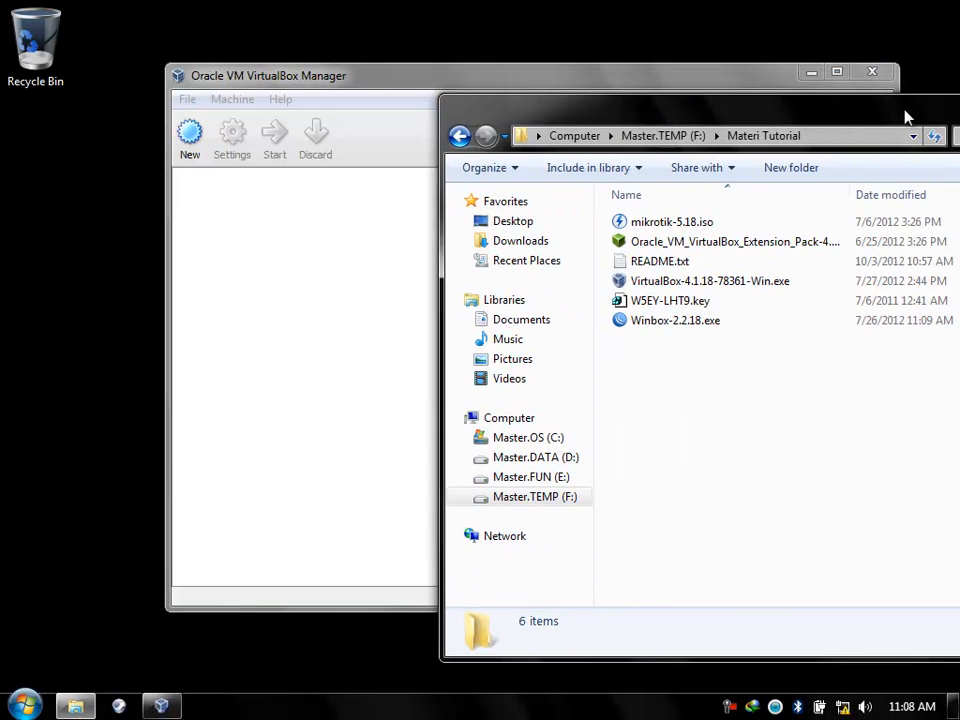
pyautogui.moveTo(435, 88); pyautogui.dragTo(288, 36)
pyautogui.moveTo(827, 105); pyautogui.dragTo(880, 101)
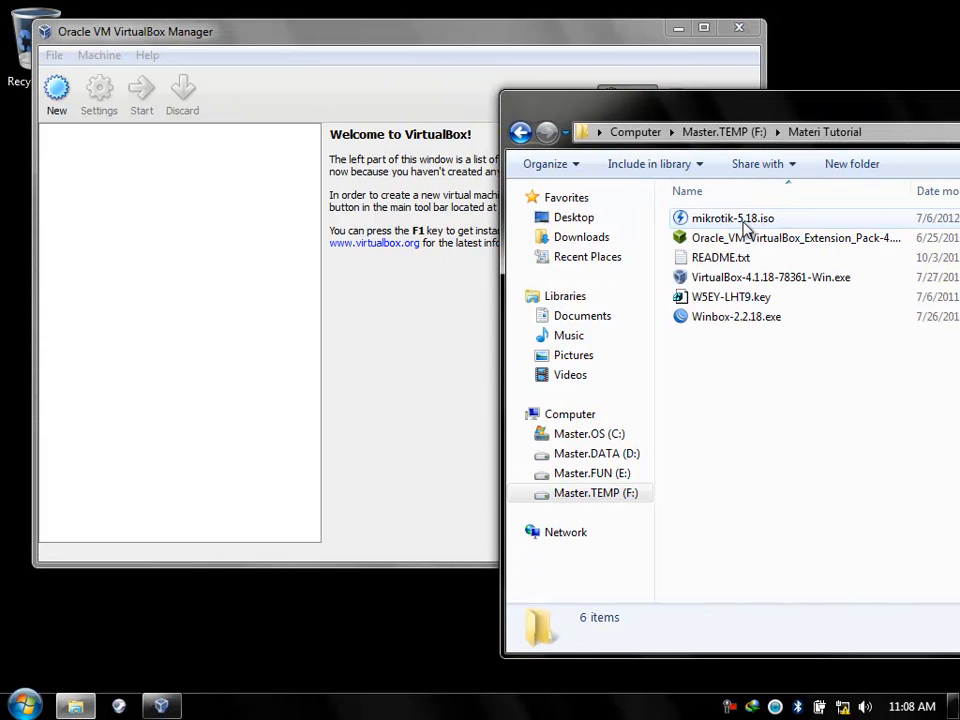
pyautogui.click(57, 97)
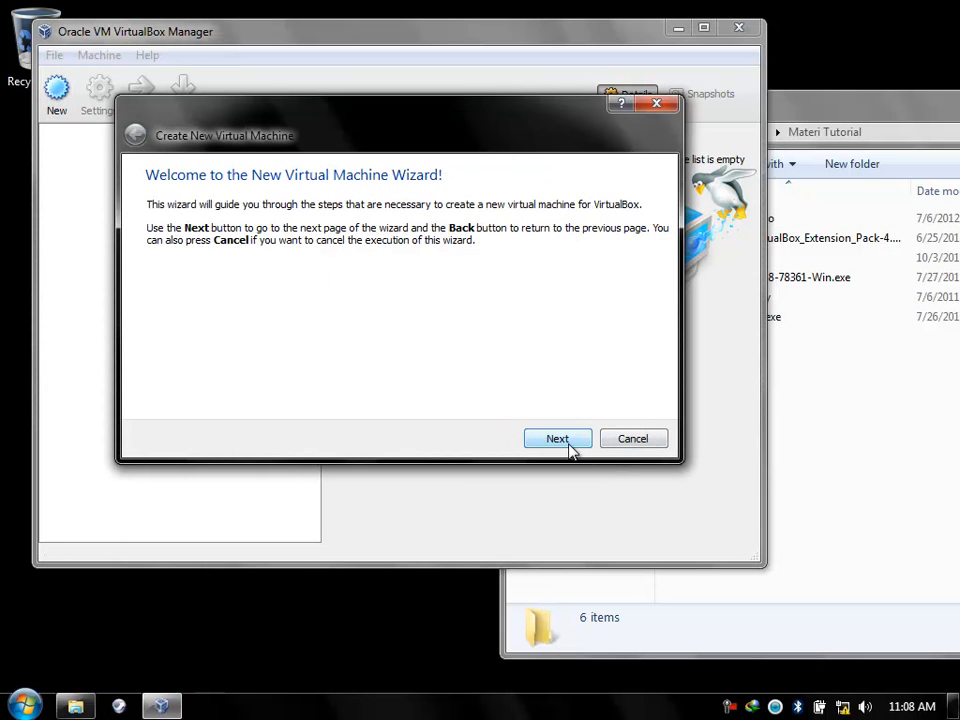
# Name the new VM Mikrotik-5.18 and set its operating system type to Other.
pyautogui.click(567, 446)
pyautogui.write('M')
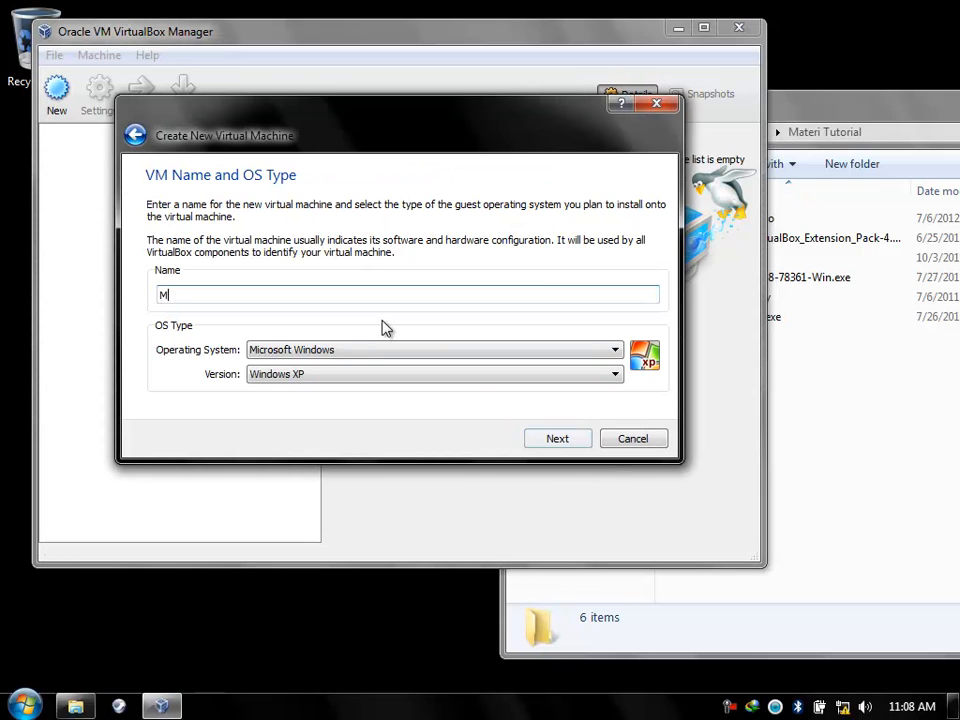
pyautogui.write('ikro')
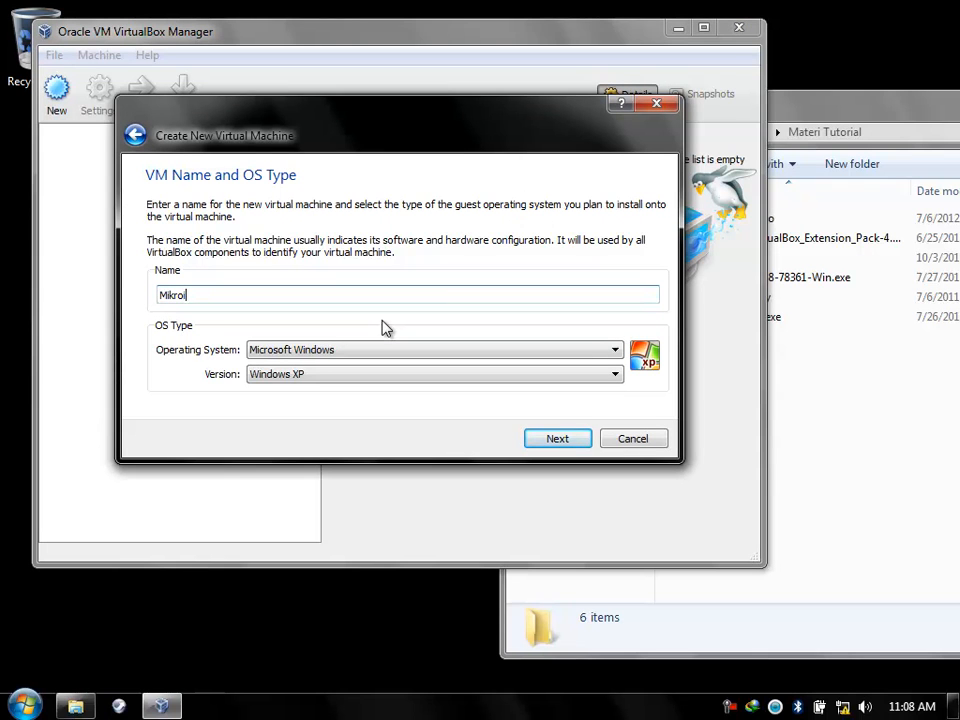
pyautogui.write('tik')
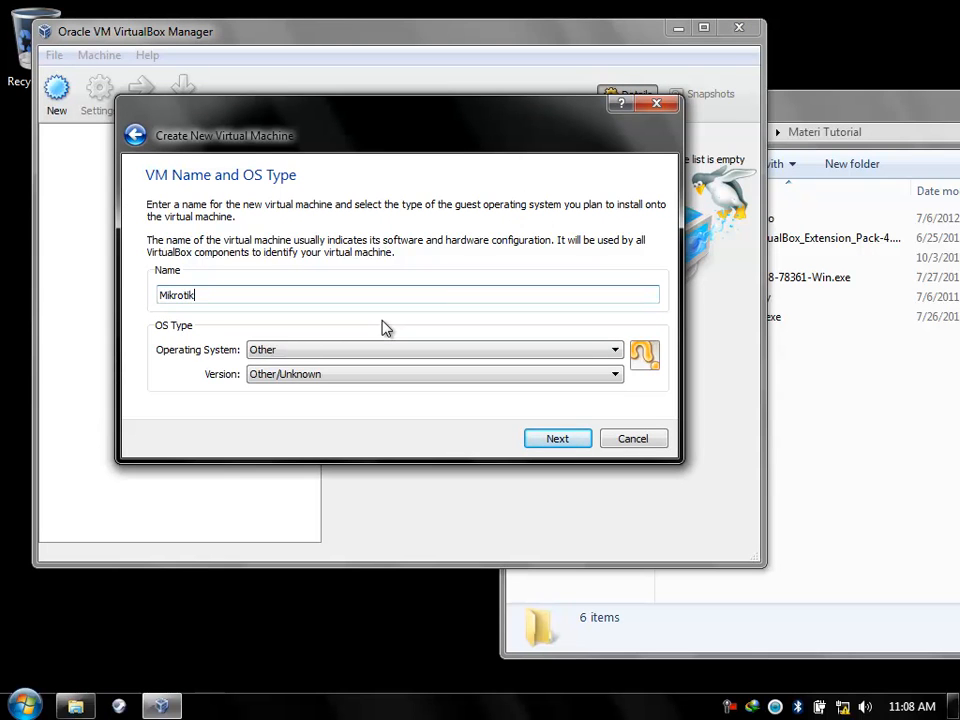
pyautogui.click(793, 429)
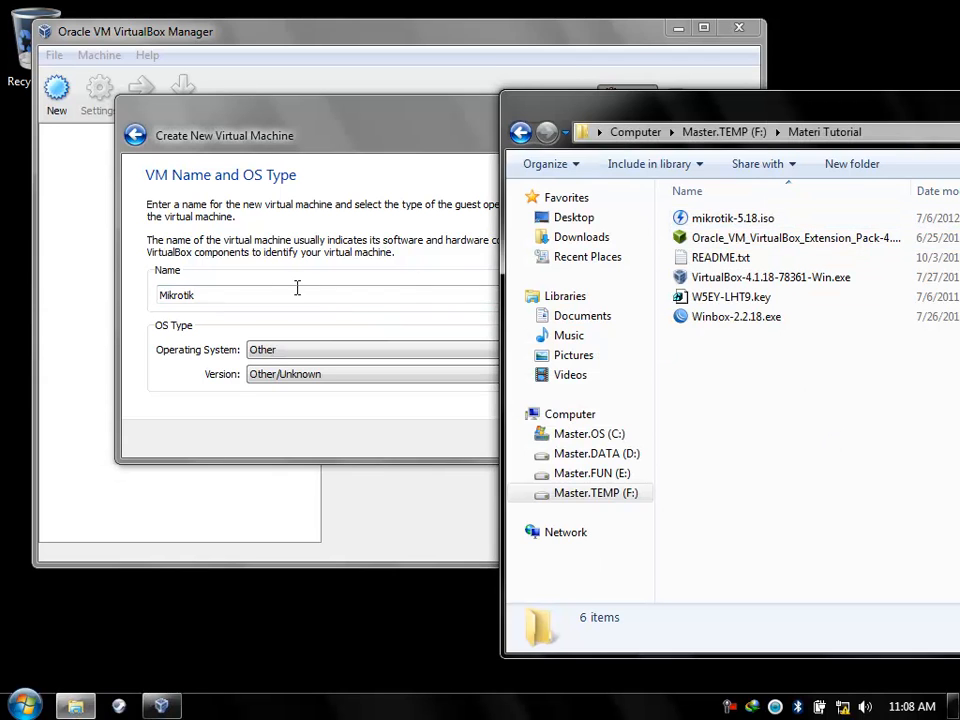
pyautogui.click(248, 299)
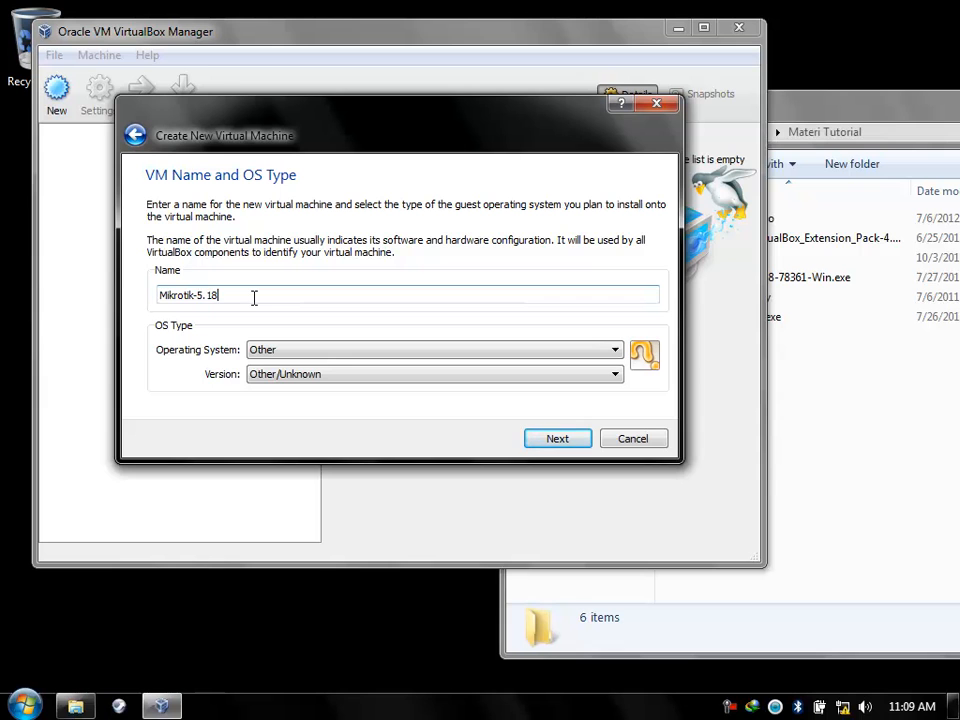
pyautogui.click(270, 355)
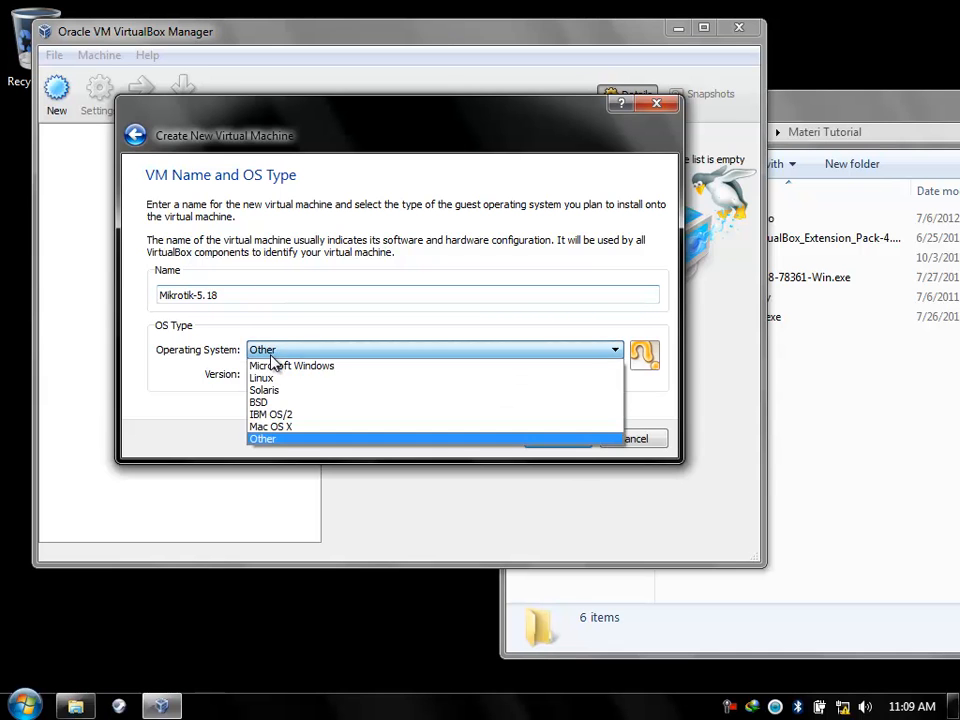
pyautogui.click(284, 442)
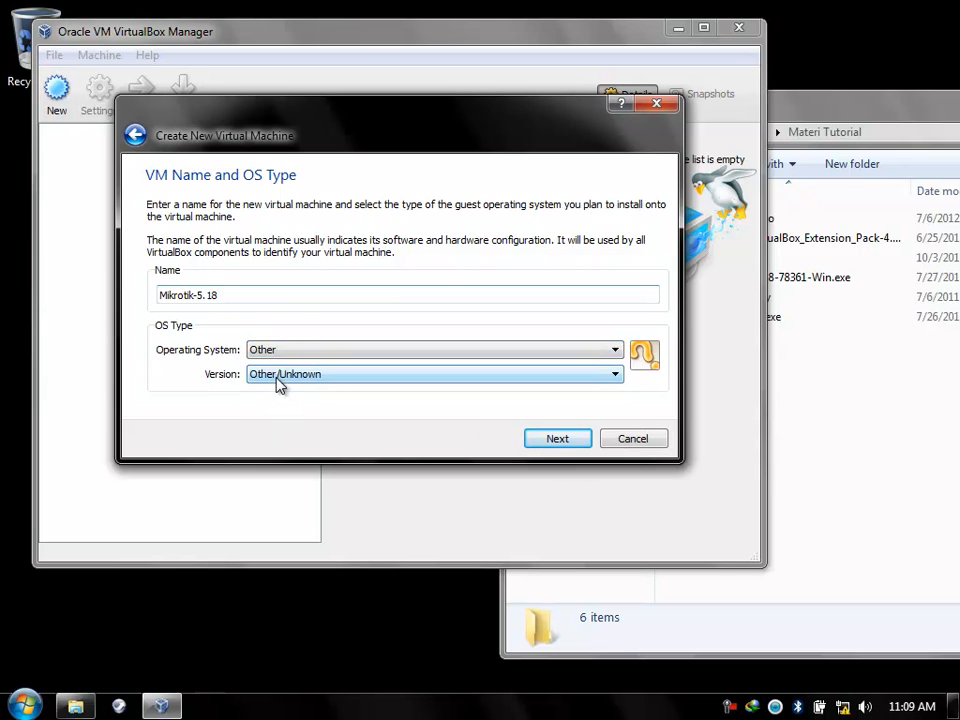
# Adjust the base memory MB value, then keep Create new hard disk to launch the disk wizard.
pyautogui.click(552, 440)
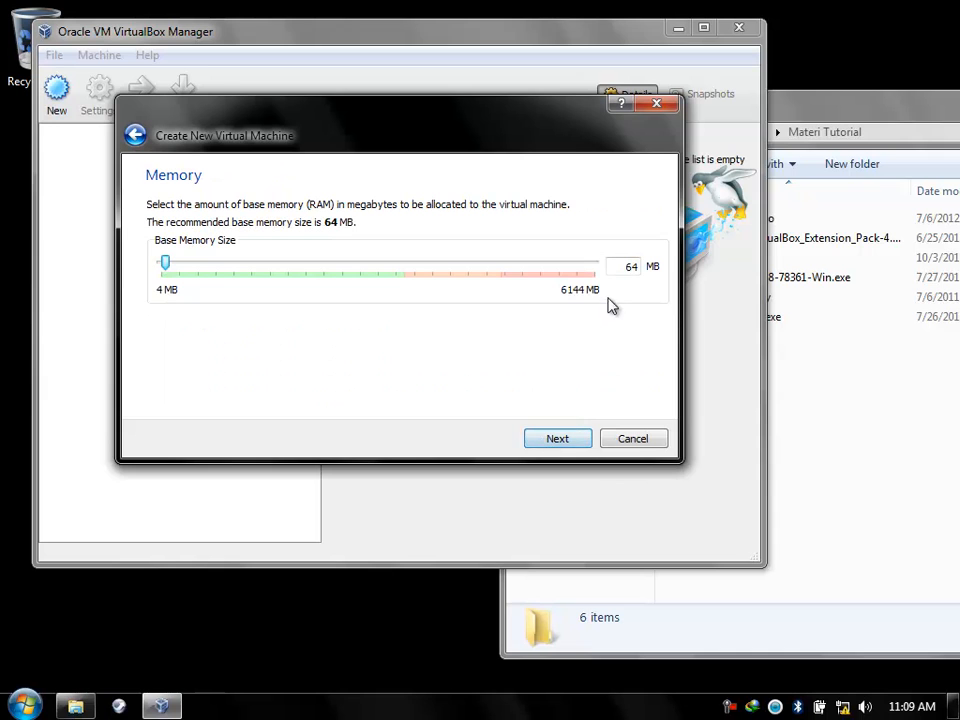
pyautogui.click(624, 268)
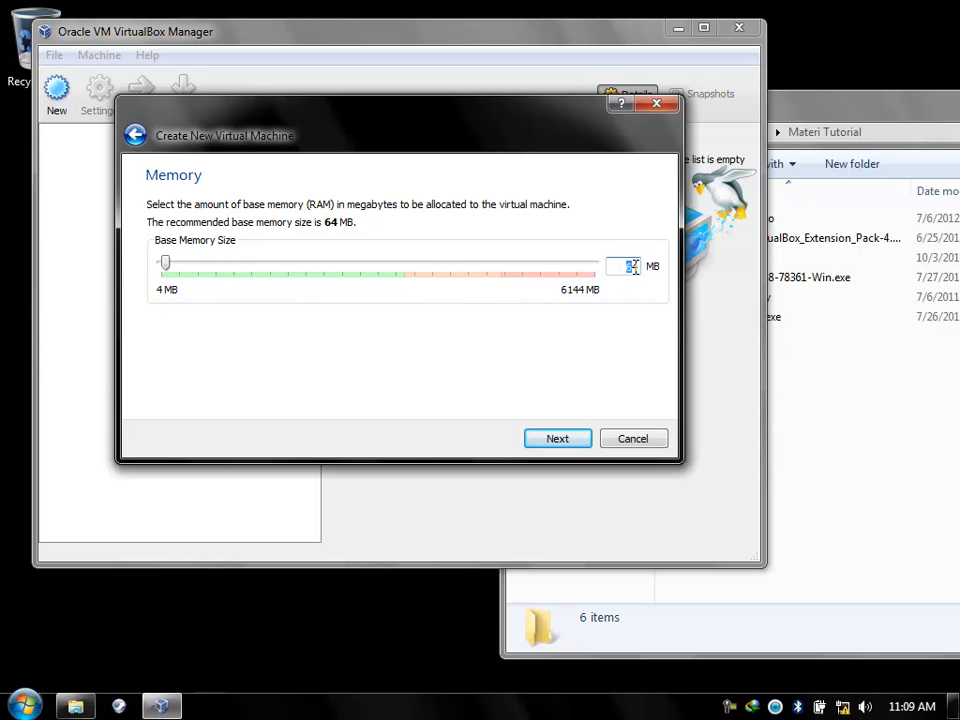
pyautogui.click(550, 451)
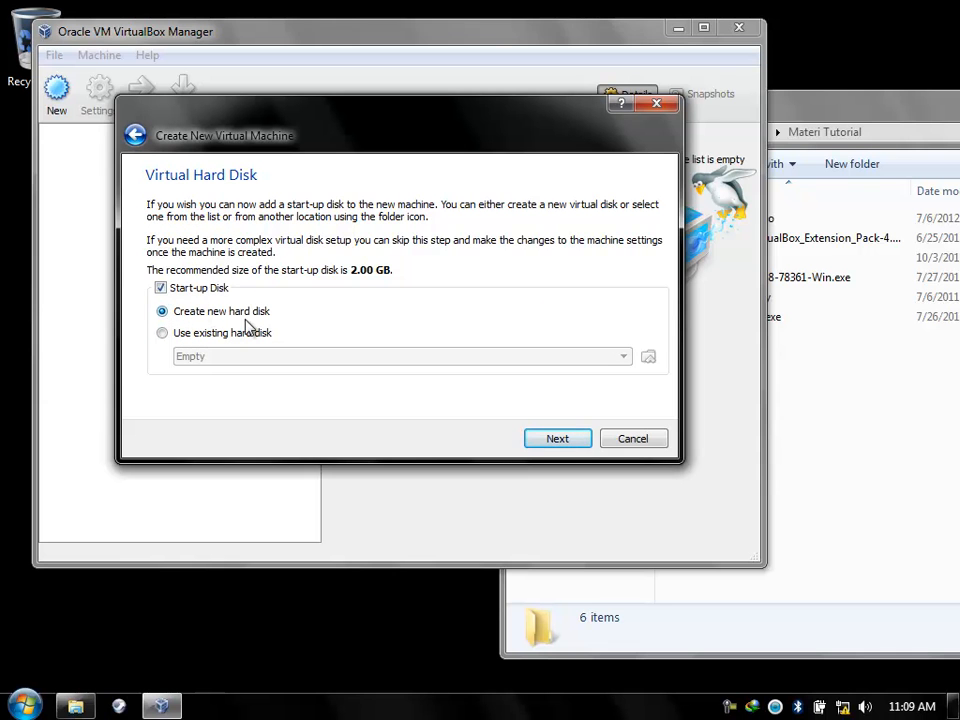
pyautogui.click(555, 439)
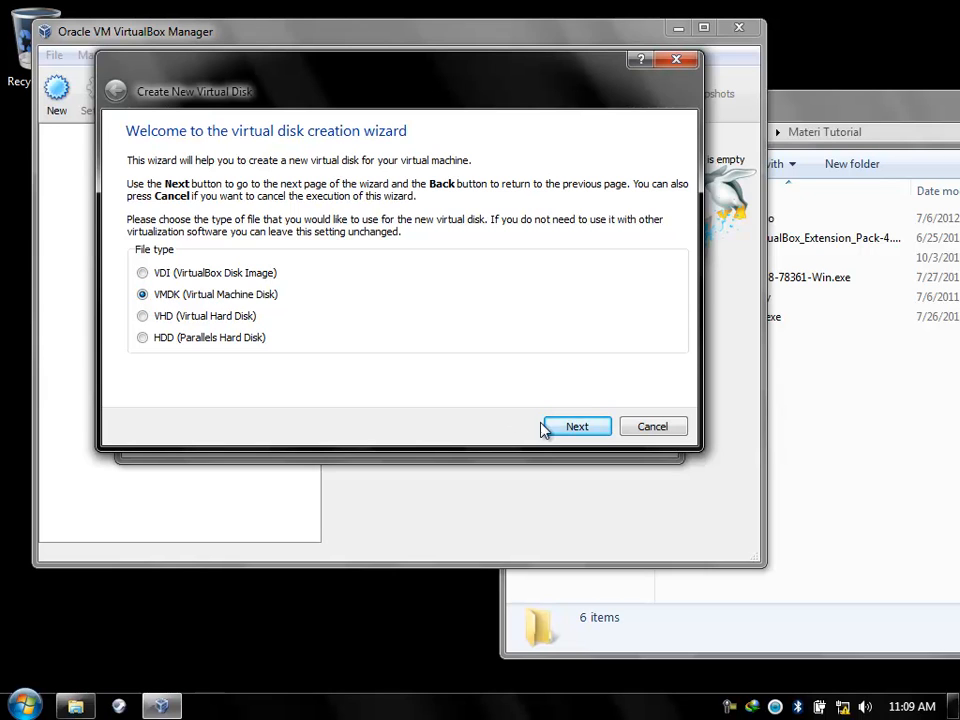
# Save the new virtual disk file as Mikrotik-5.18.vmdk in D:\Virtual-MaCHiNE.
pyautogui.click(570, 432)
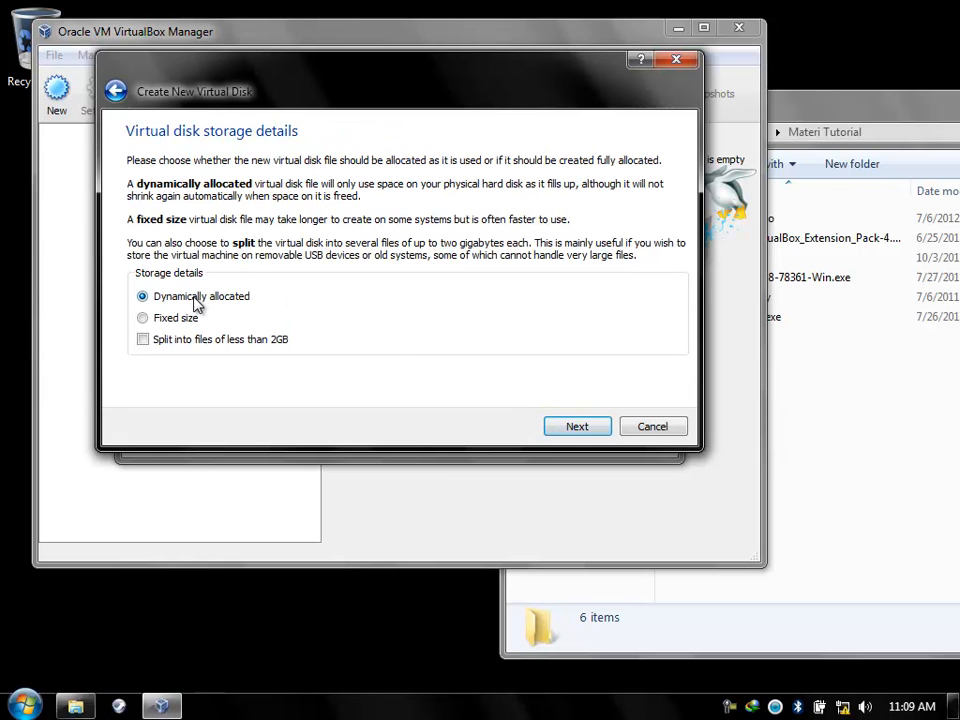
pyautogui.click(563, 430)
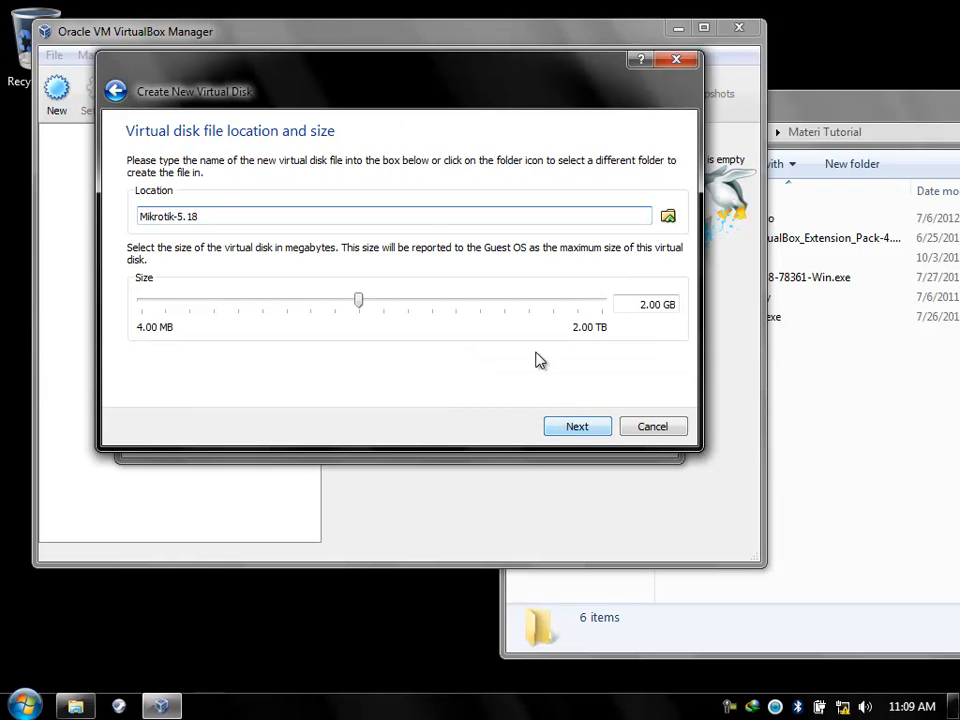
pyautogui.click(668, 216)
pyautogui.click(160, 279)
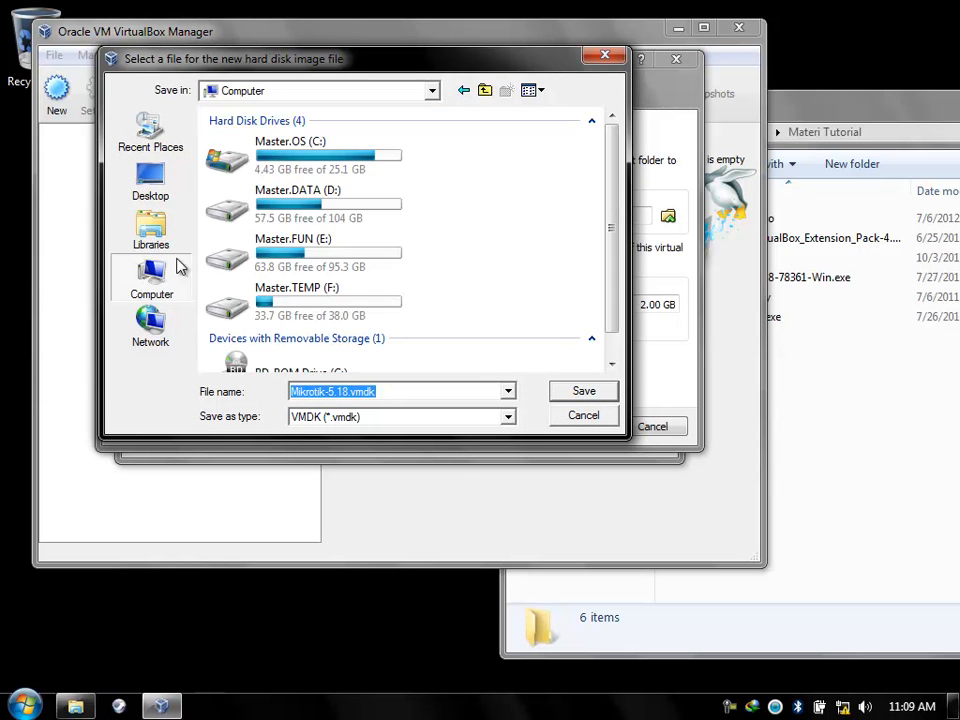
pyautogui.doubleClick(268, 216)
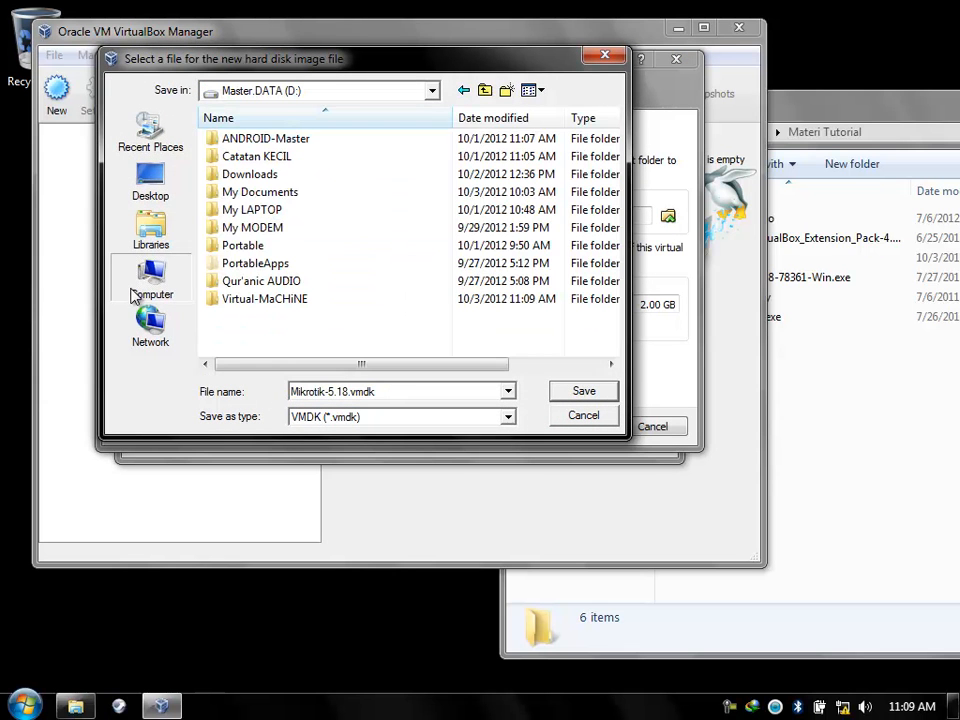
pyautogui.click(137, 290)
pyautogui.doubleClick(300, 216)
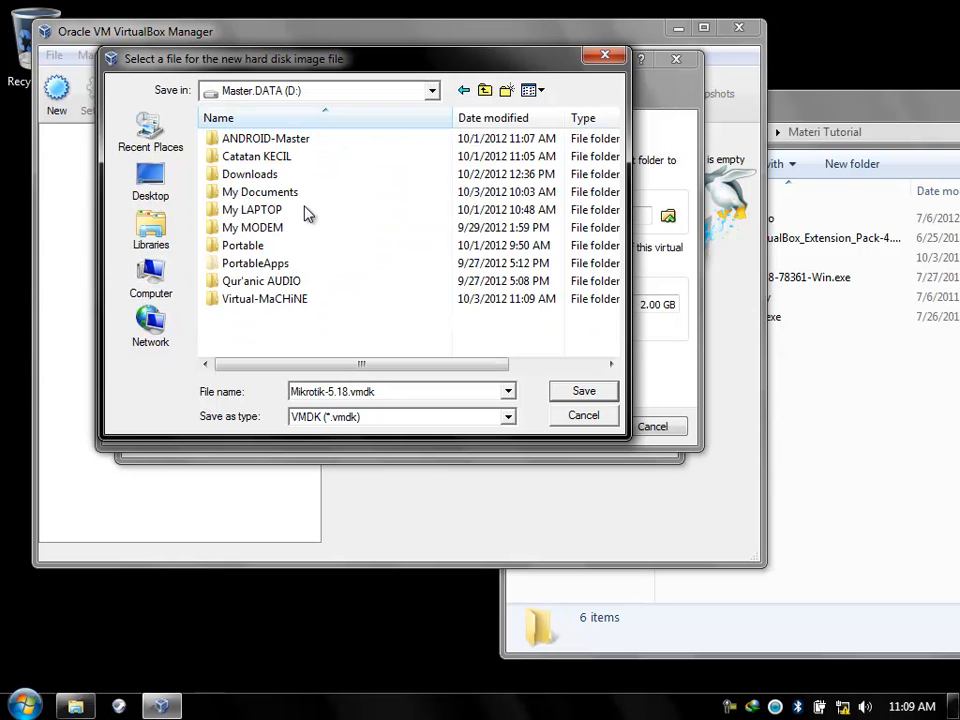
pyautogui.doubleClick(280, 302)
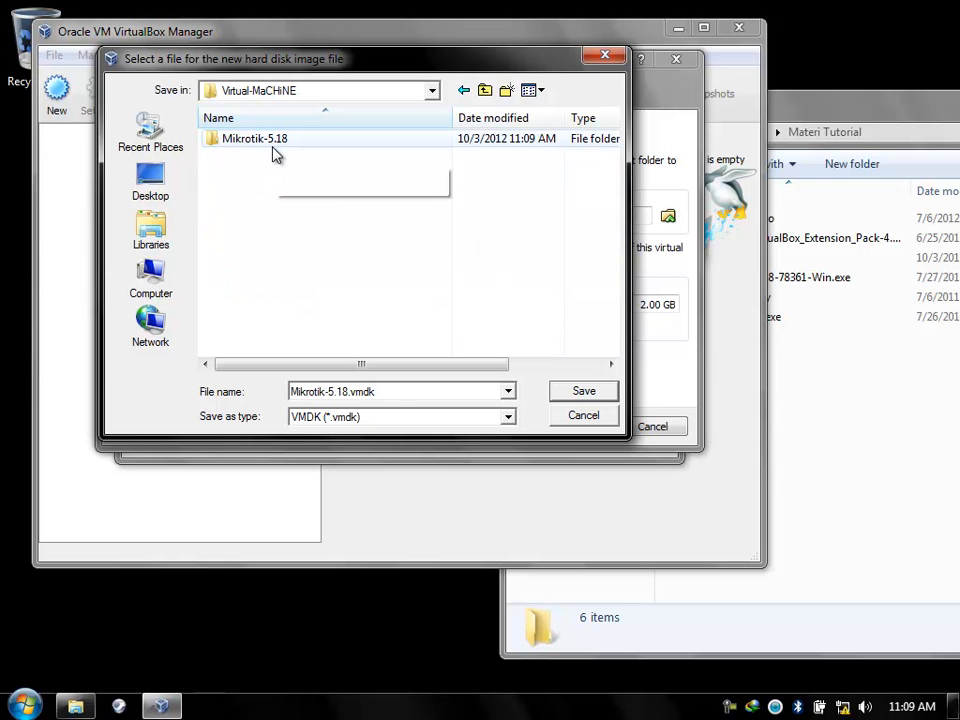
pyautogui.click(400, 392)
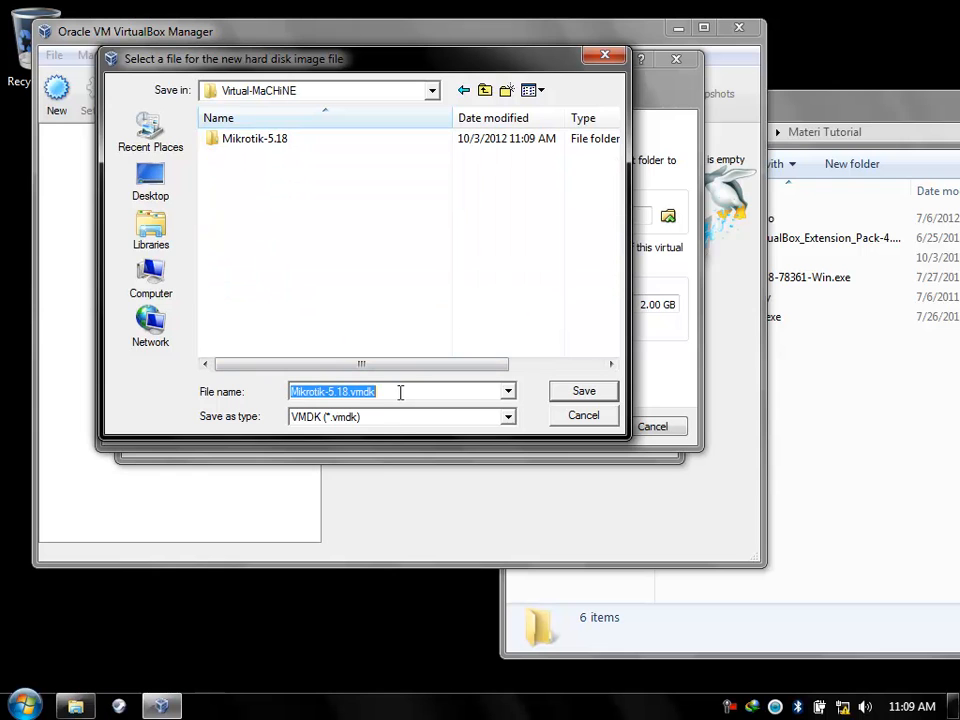
pyautogui.click(590, 392)
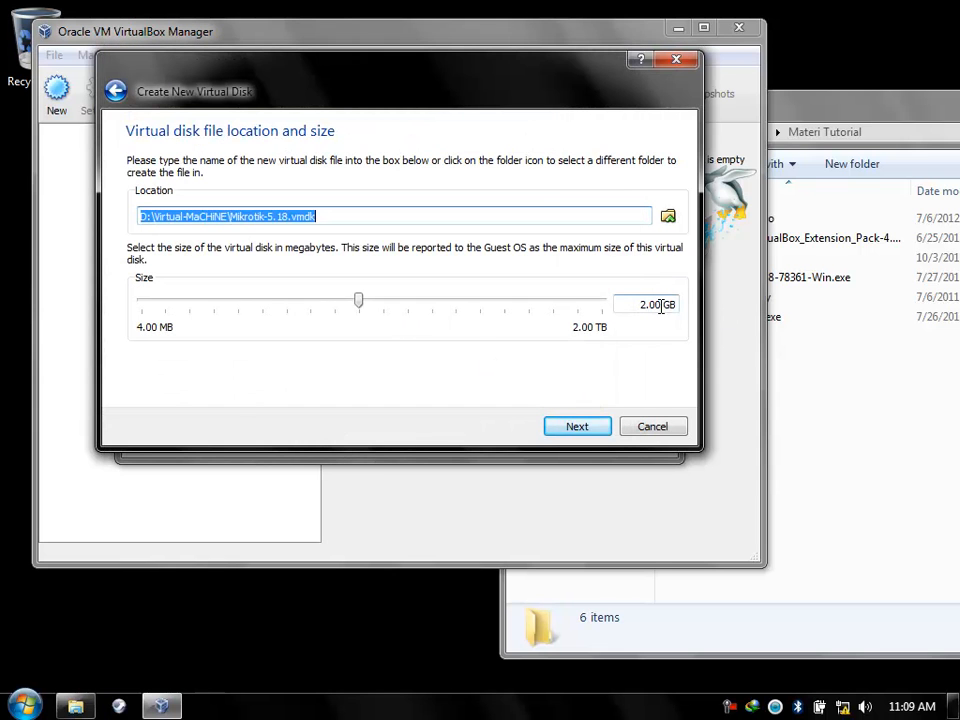
# Change the disk size from 2.00 to 160 GB.
pyautogui.moveTo(660, 308); pyautogui.dragTo(622, 307)
pyautogui.write('160')
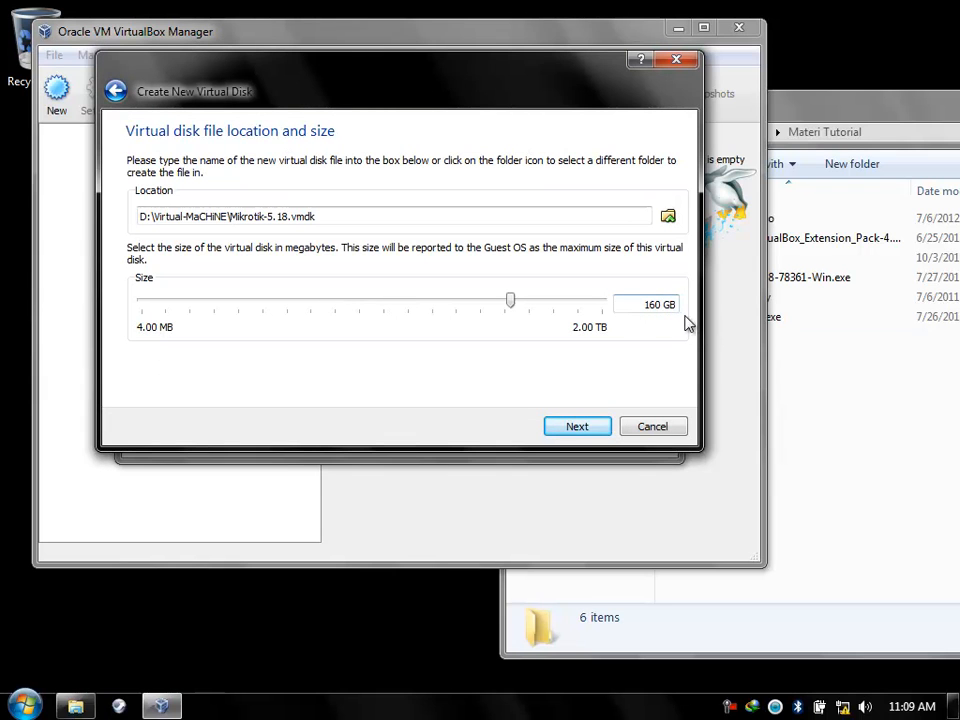
pyautogui.doubleClick(667, 307)
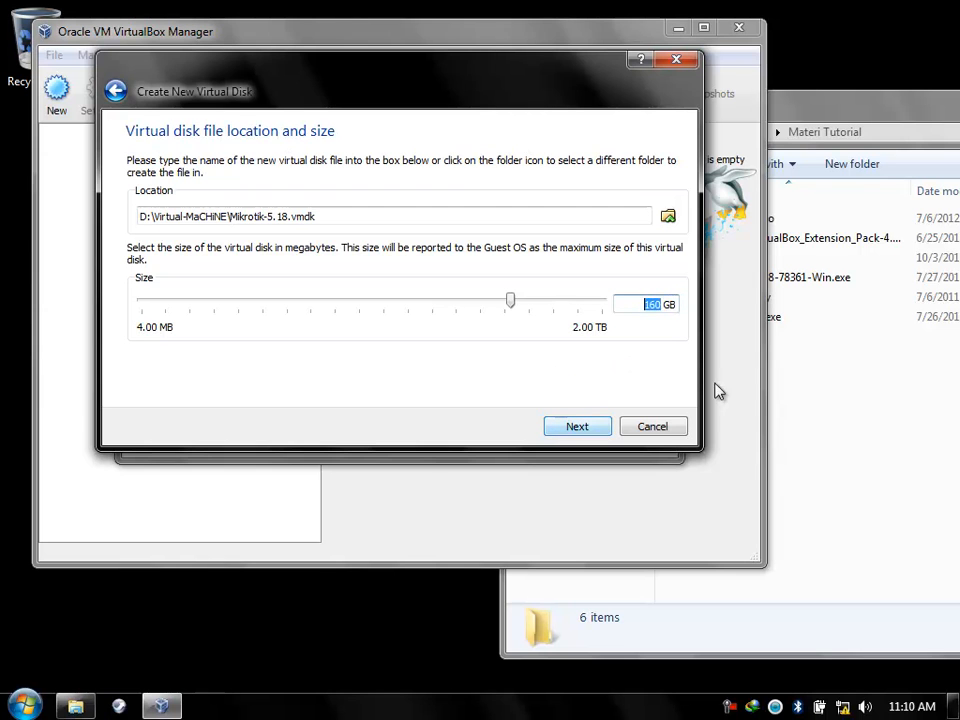
pyautogui.click(810, 133)
# Cut the five files below Mikrotik-5.18 in D:\Virtual-MaCHiNE.
pyautogui.click(618, 455)
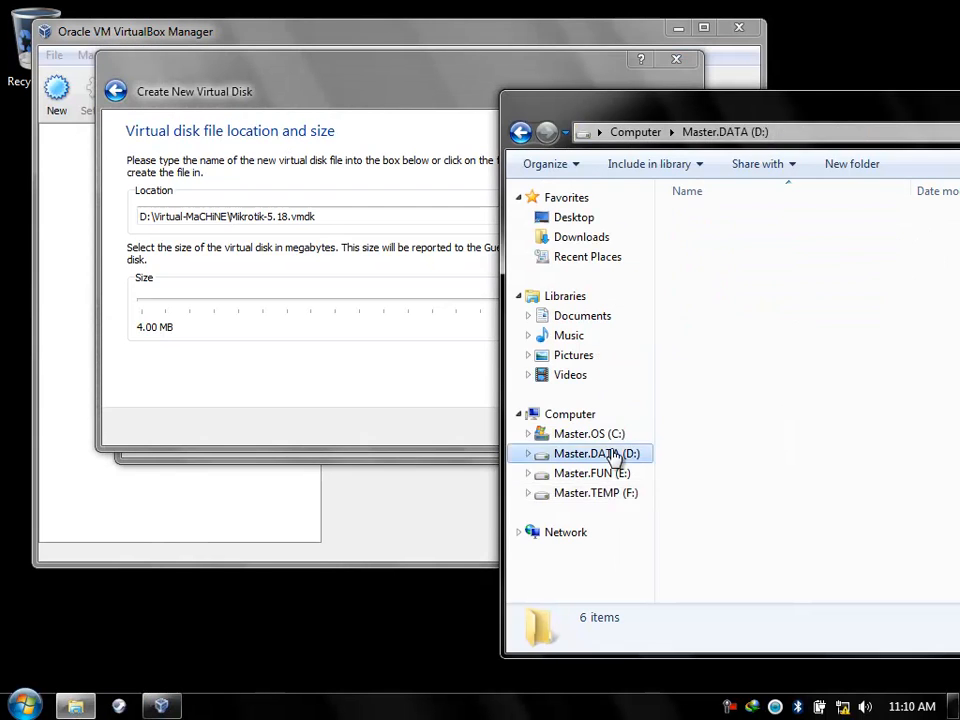
pyautogui.doubleClick(722, 397)
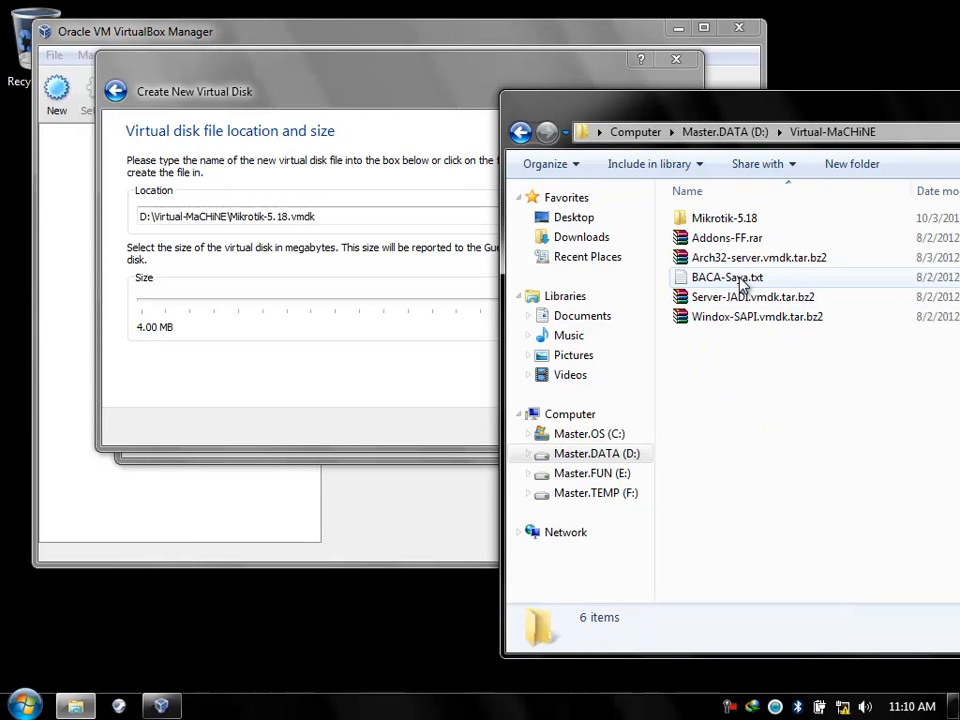
pyautogui.moveTo(758, 373); pyautogui.dragTo(713, 242)
pyautogui.rightClick(715, 245)
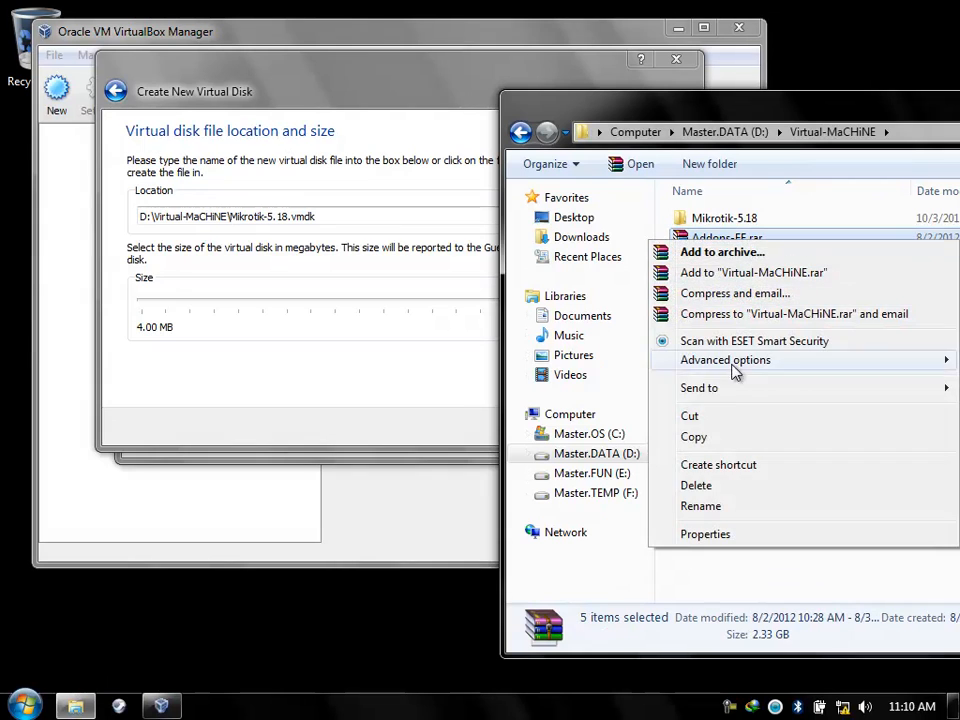
pyautogui.click(714, 420)
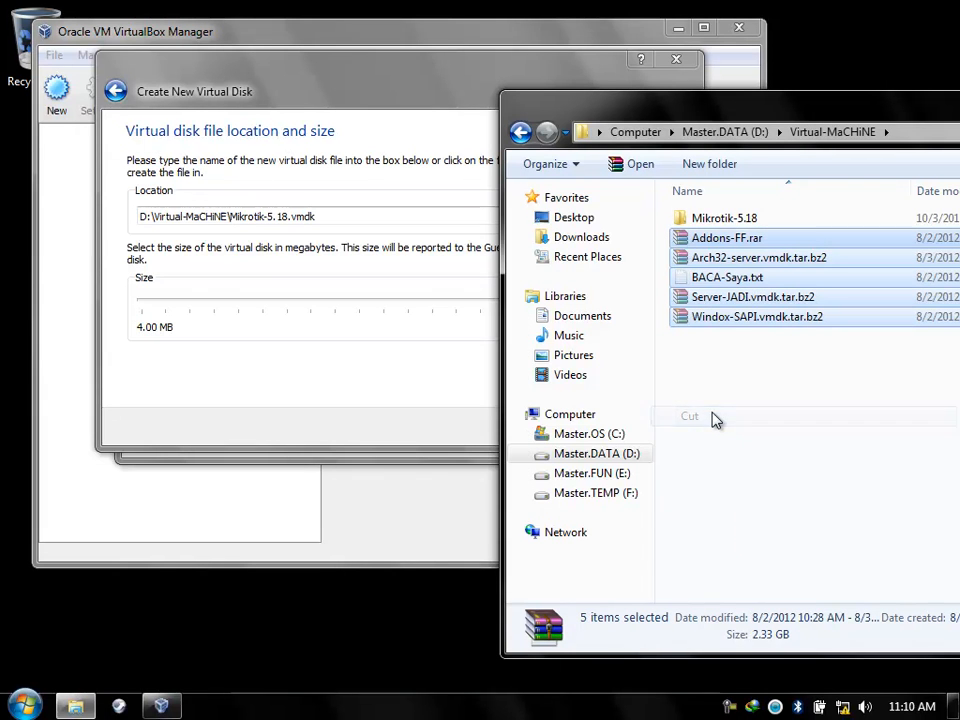
# Paste the five files into D:\Portable, then return to Virtual-MaCHiNE.
pyautogui.click(605, 474)
pyautogui.click(605, 459)
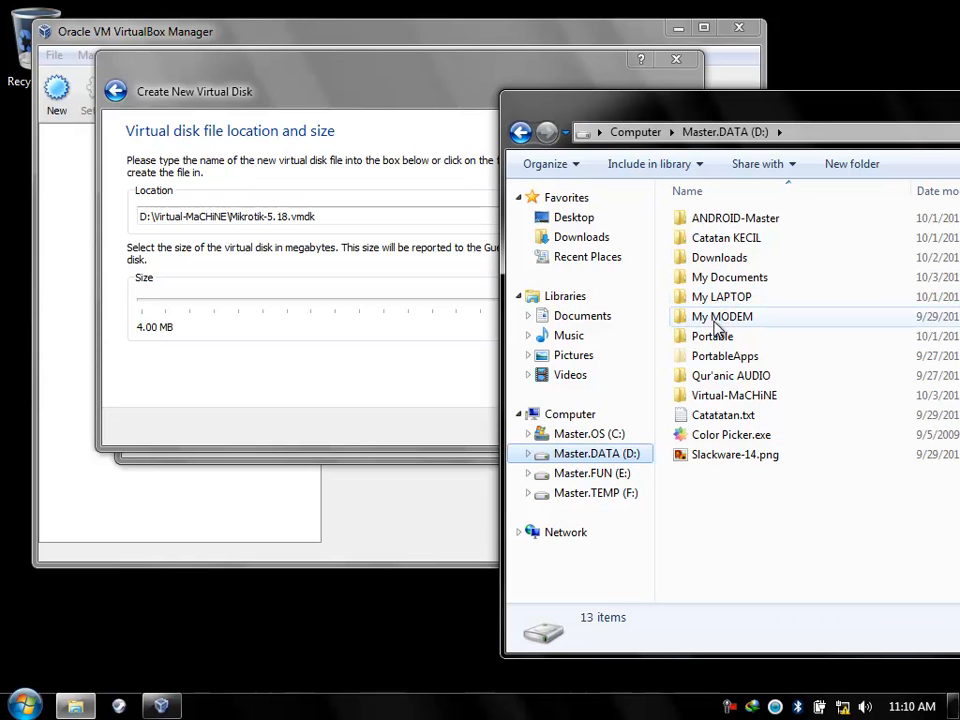
pyautogui.click(714, 330)
pyautogui.click(714, 321)
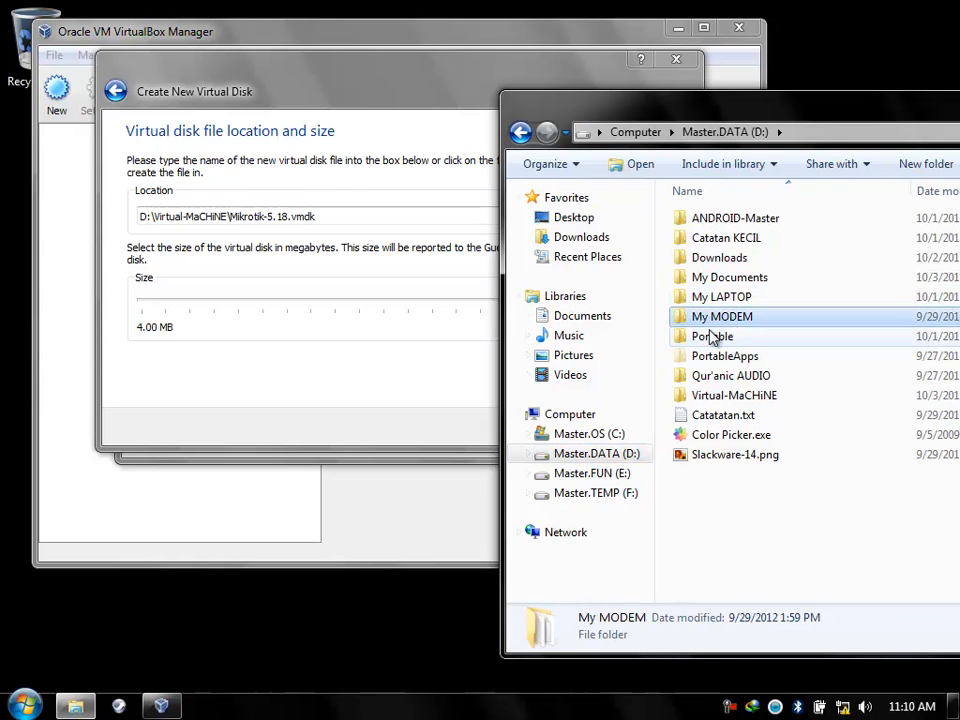
pyautogui.doubleClick(710, 332)
pyautogui.rightClick(708, 336)
pyautogui.click(759, 455)
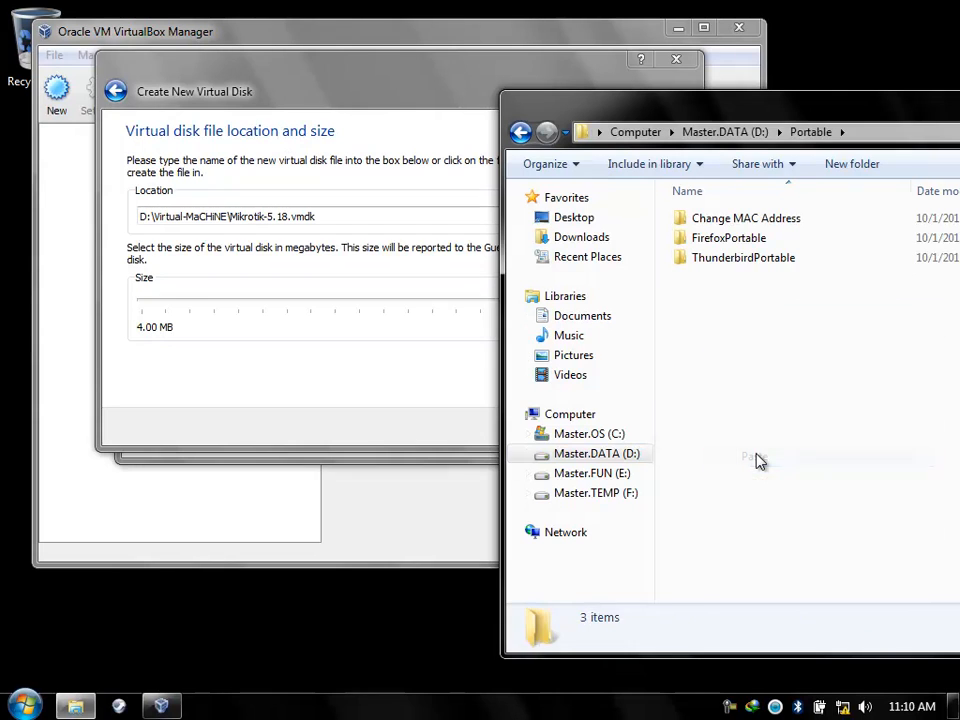
pyautogui.click(558, 458)
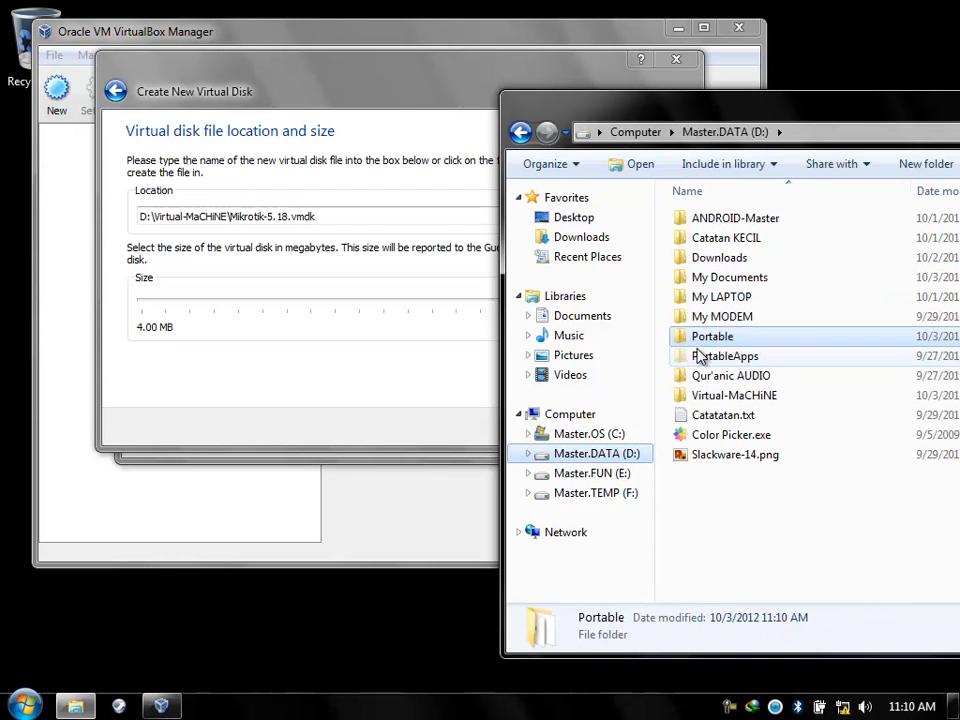
pyautogui.doubleClick(712, 395)
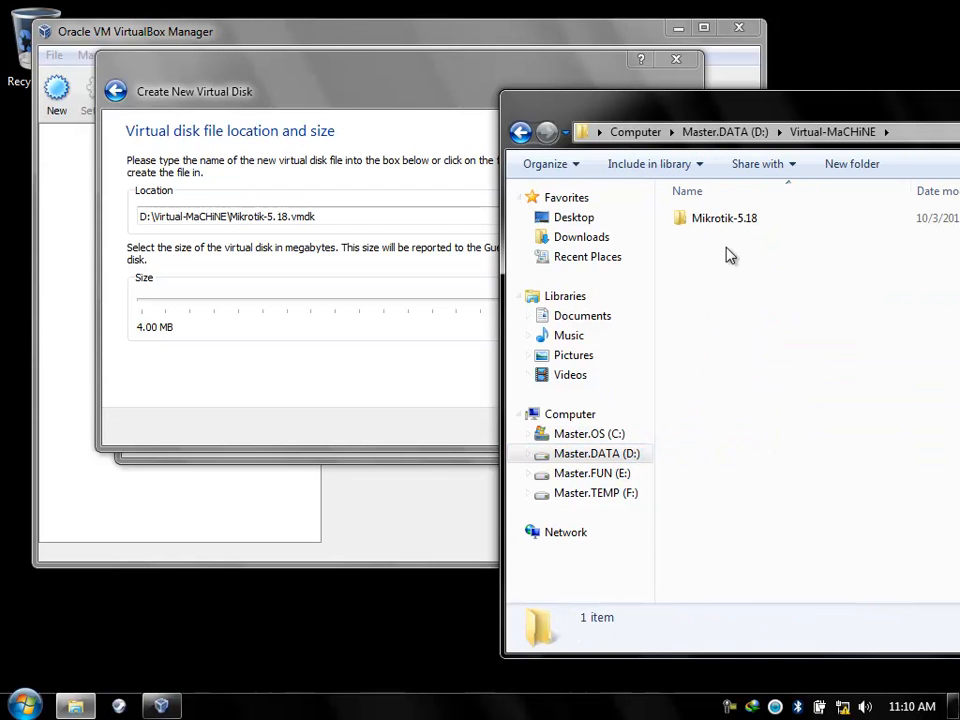
pyautogui.moveTo(440, 92); pyautogui.dragTo(359, 83)
# Create the 160 GB Mikrotik-5.18.vmdk disk from its summary, then create the Mikrotik-5.18 machine.
pyautogui.moveTo(845, 112); pyautogui.dragTo(874, 118)
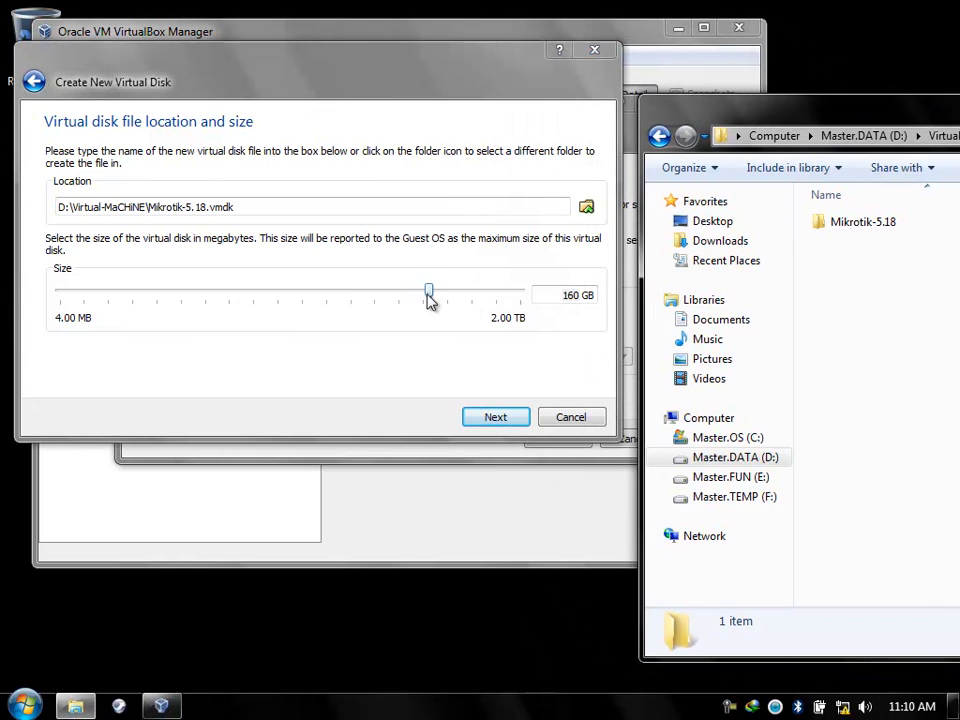
pyautogui.click(507, 425)
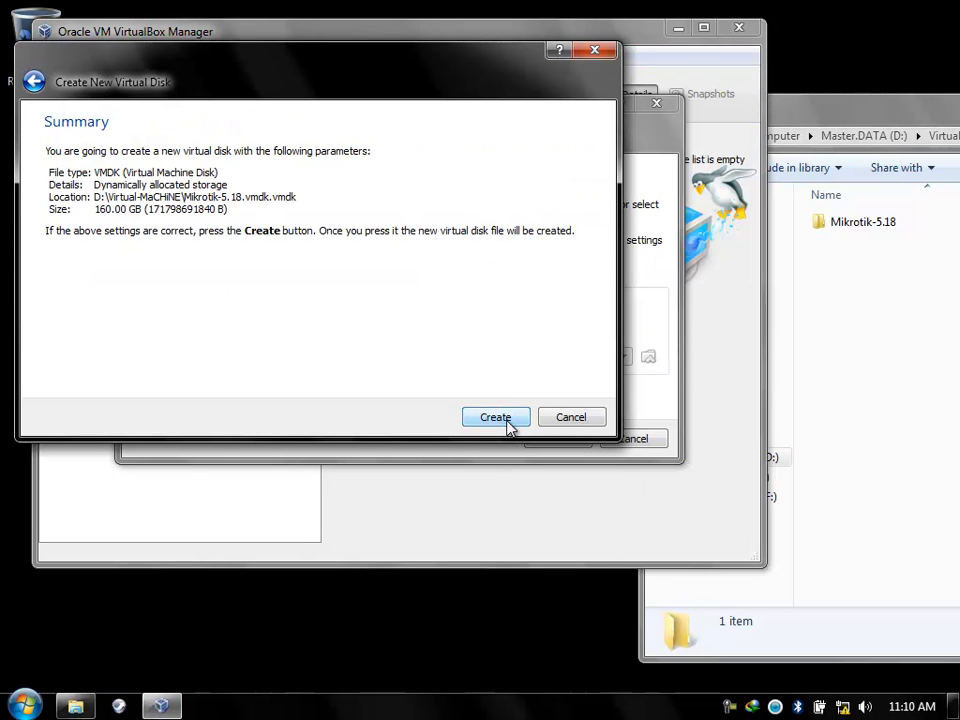
pyautogui.click(508, 425)
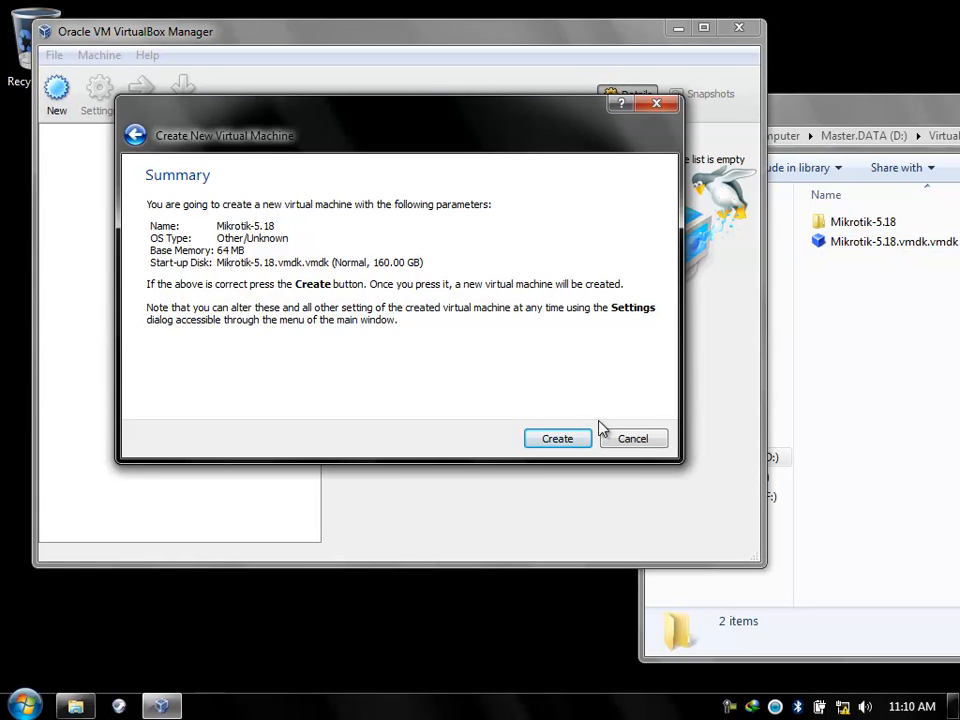
pyautogui.click(571, 444)
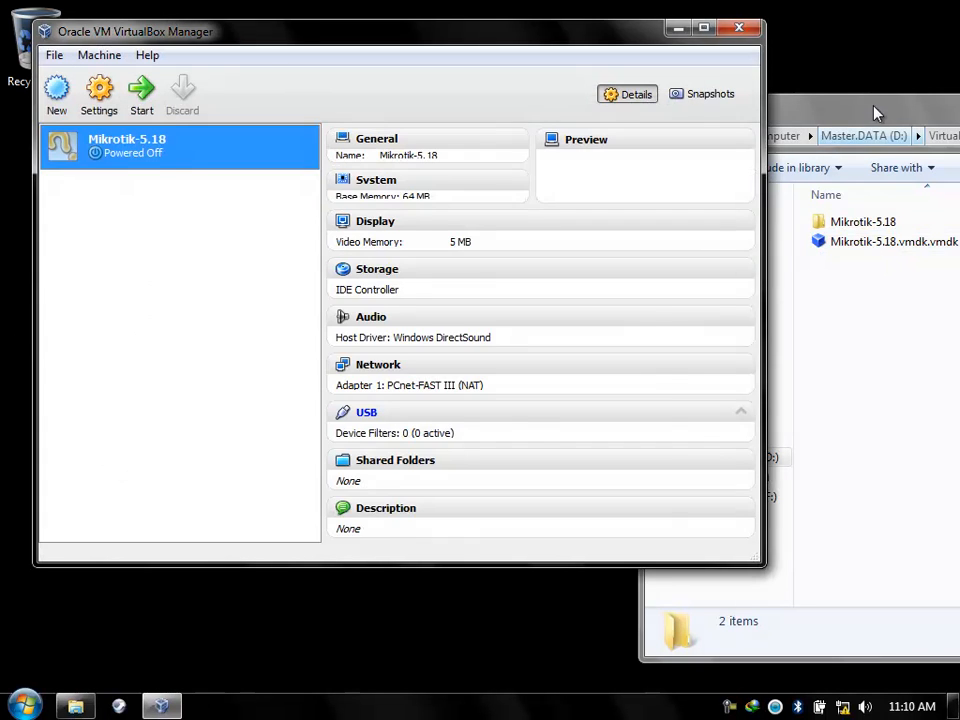
pyautogui.click(867, 112)
# Inspect the Mikrotik-5.18.vmdk.vmdk file details, then browse to the Master.TEMP (F:) drive.
pyautogui.moveTo(867, 112); pyautogui.dragTo(542, 81)
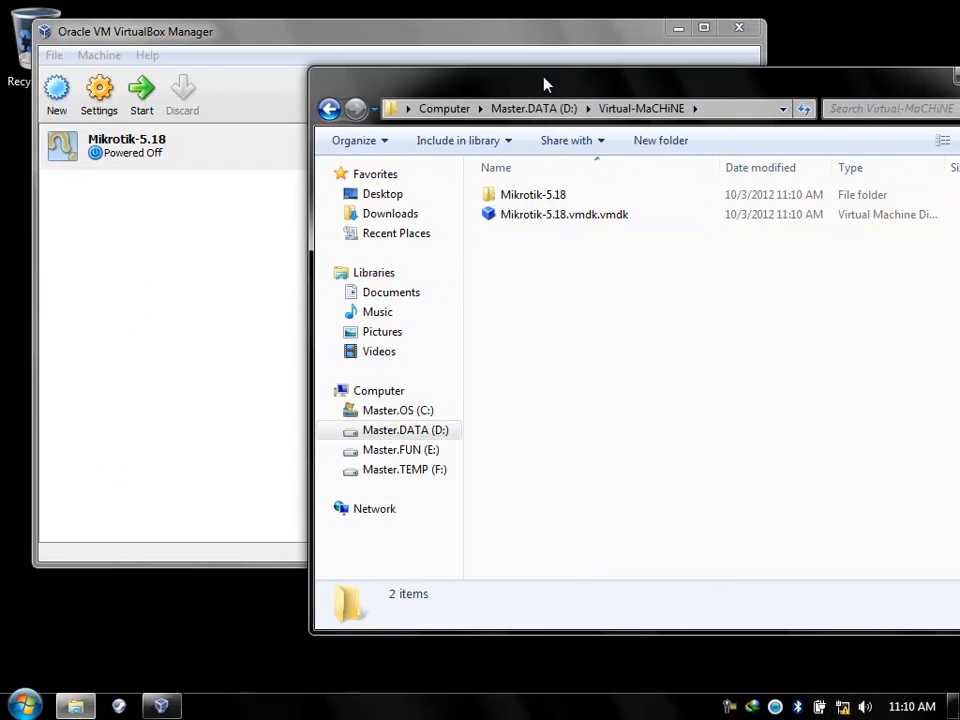
pyautogui.click(630, 216)
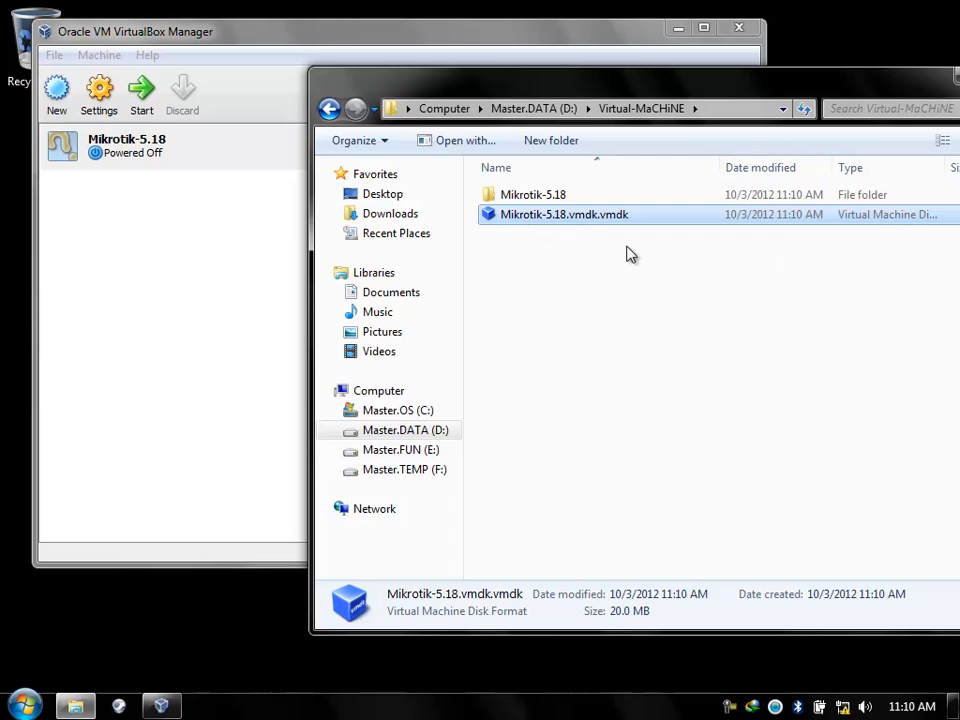
pyautogui.moveTo(818, 88); pyautogui.dragTo(694, 143)
pyautogui.click(296, 526)
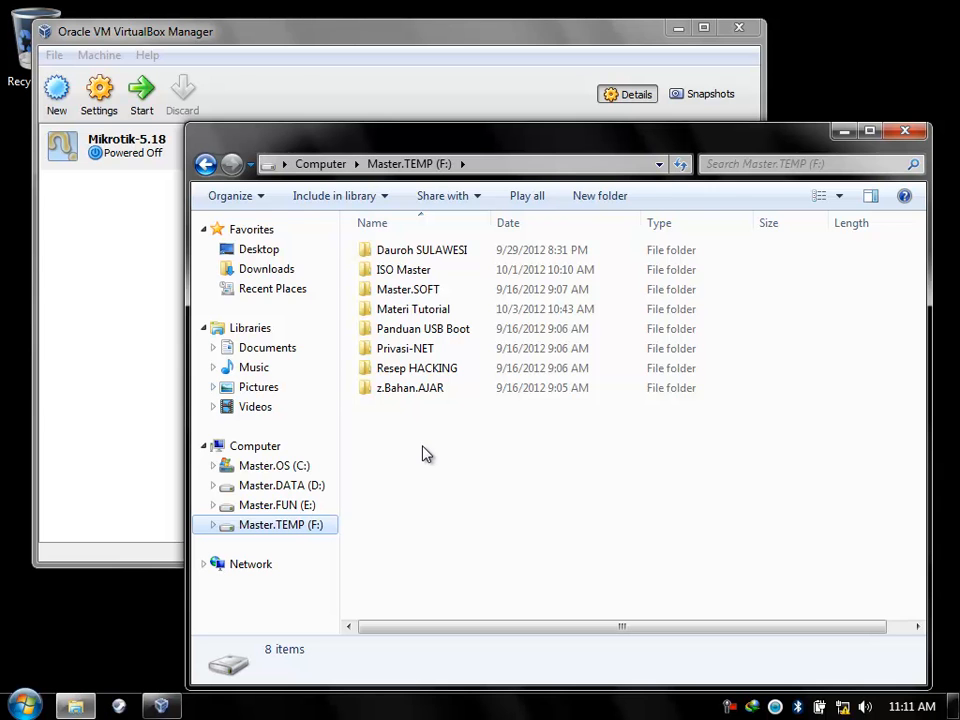
# Open the Network Connections adapter list from the Network and Sharing Center.
pyautogui.click(842, 706)
pyautogui.click(820, 659)
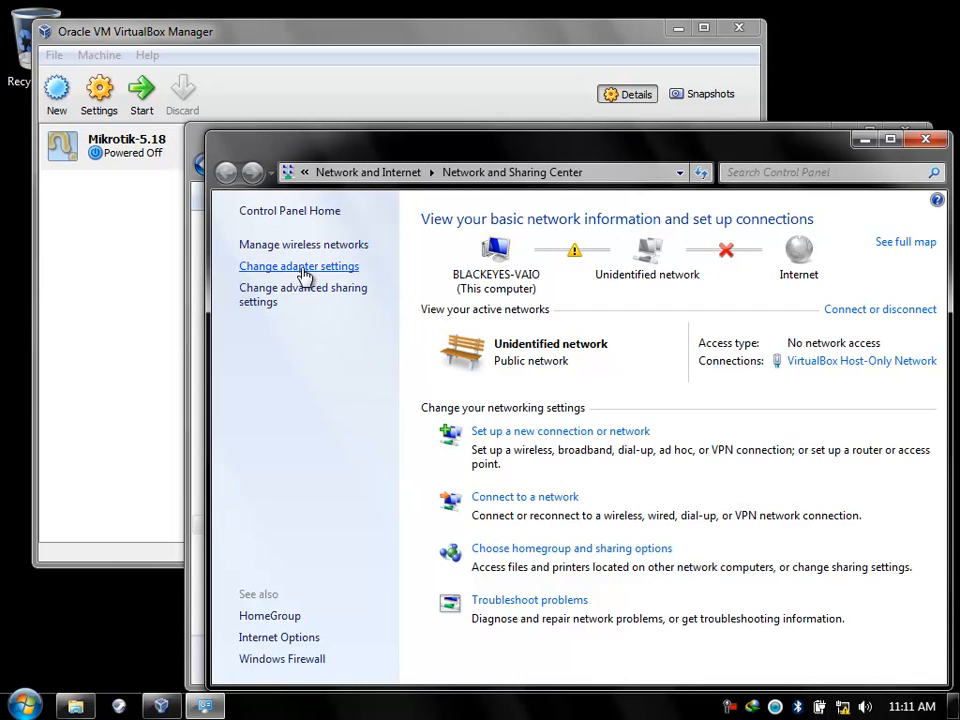
pyautogui.click(300, 267)
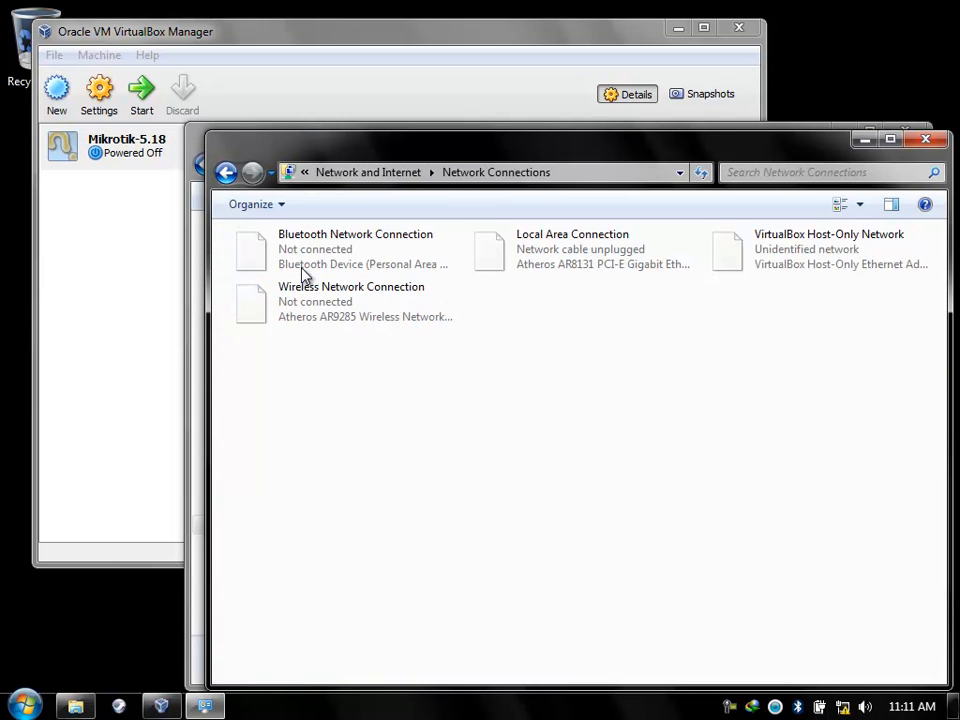
pyautogui.click(797, 263)
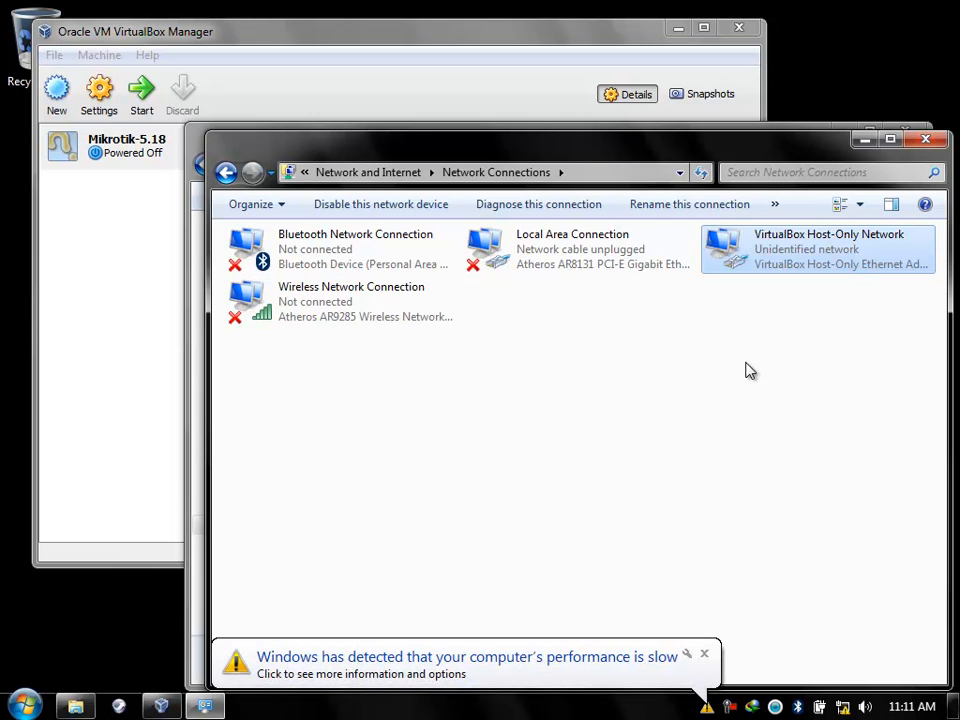
pyautogui.click(704, 655)
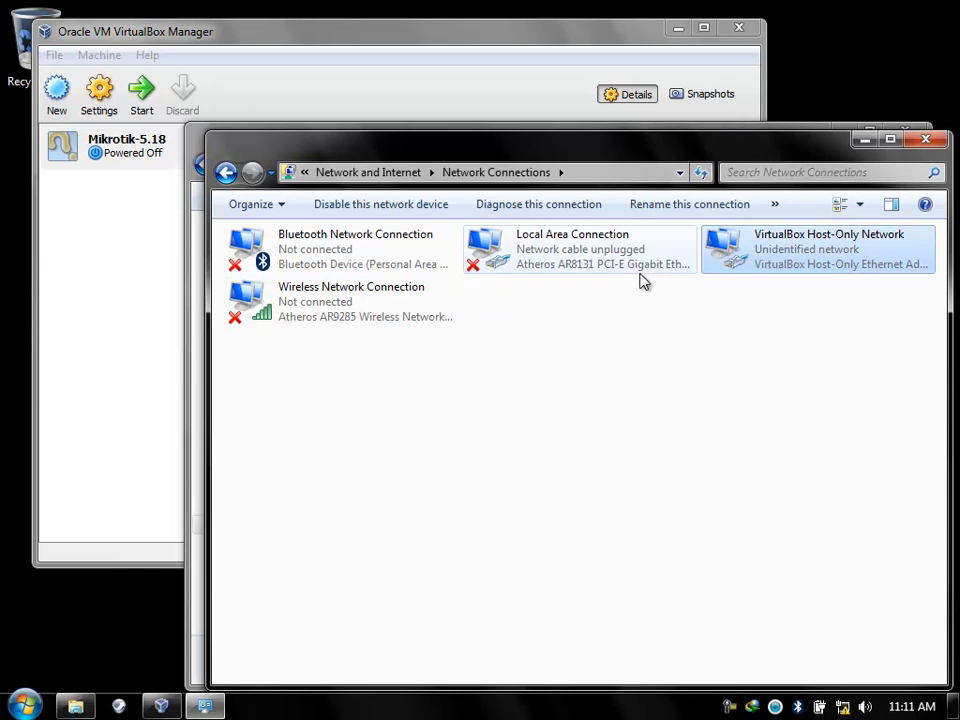
# Disable the Local Area Connection and the Bluetooth Network Connection.
pyautogui.click(328, 324)
pyautogui.click(564, 266)
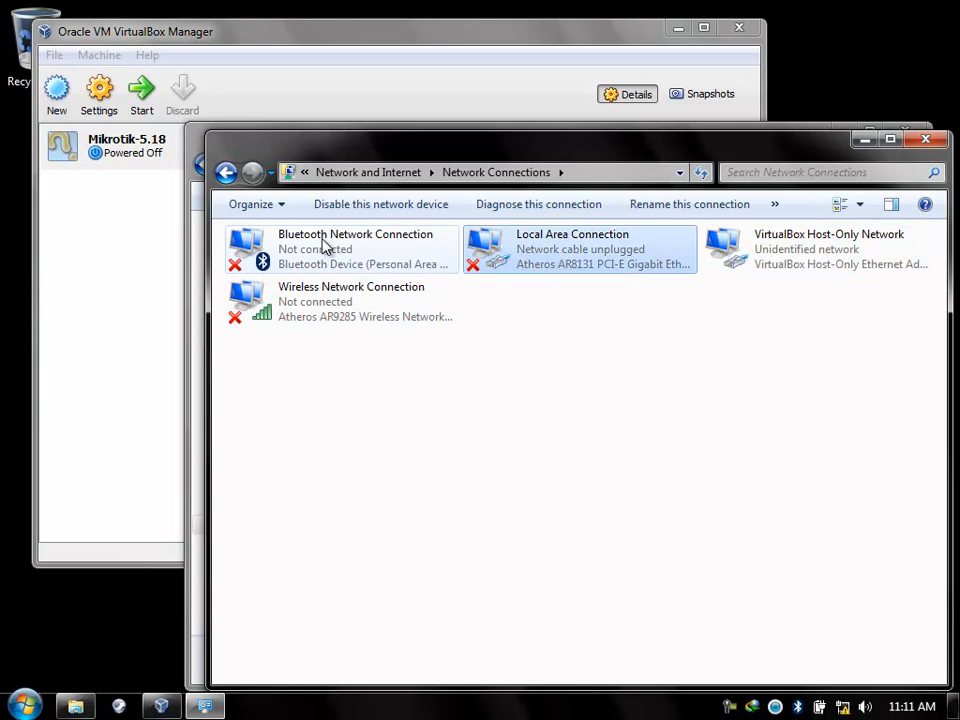
pyautogui.click(324, 244)
pyautogui.click(497, 261)
pyautogui.rightClick(497, 261)
pyautogui.click(514, 268)
pyautogui.rightClick(333, 250)
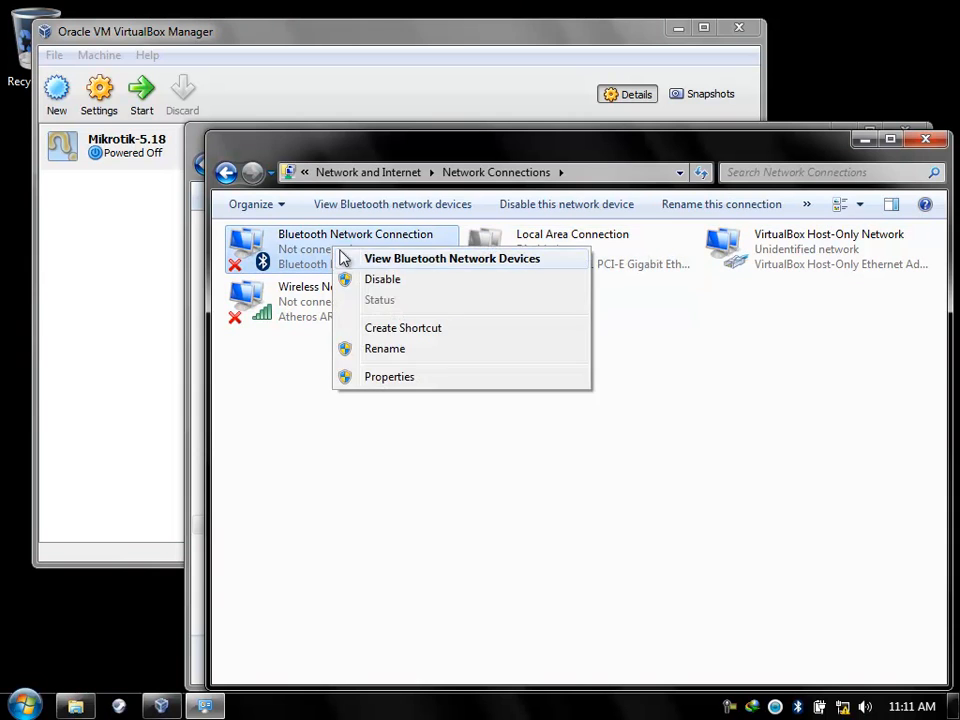
pyautogui.click(380, 280)
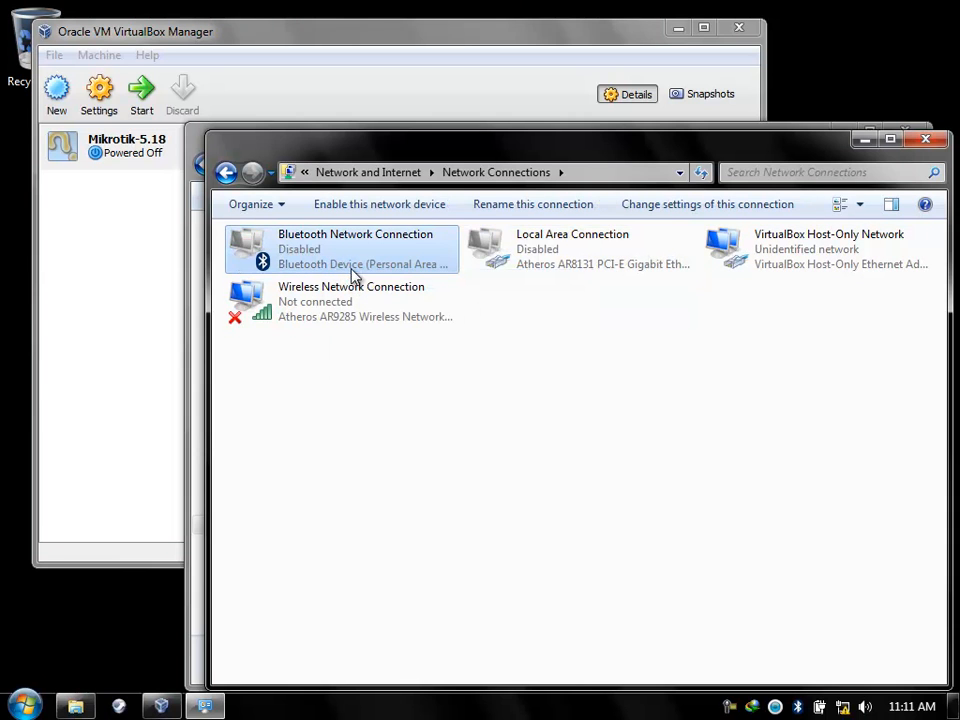
pyautogui.click(806, 261)
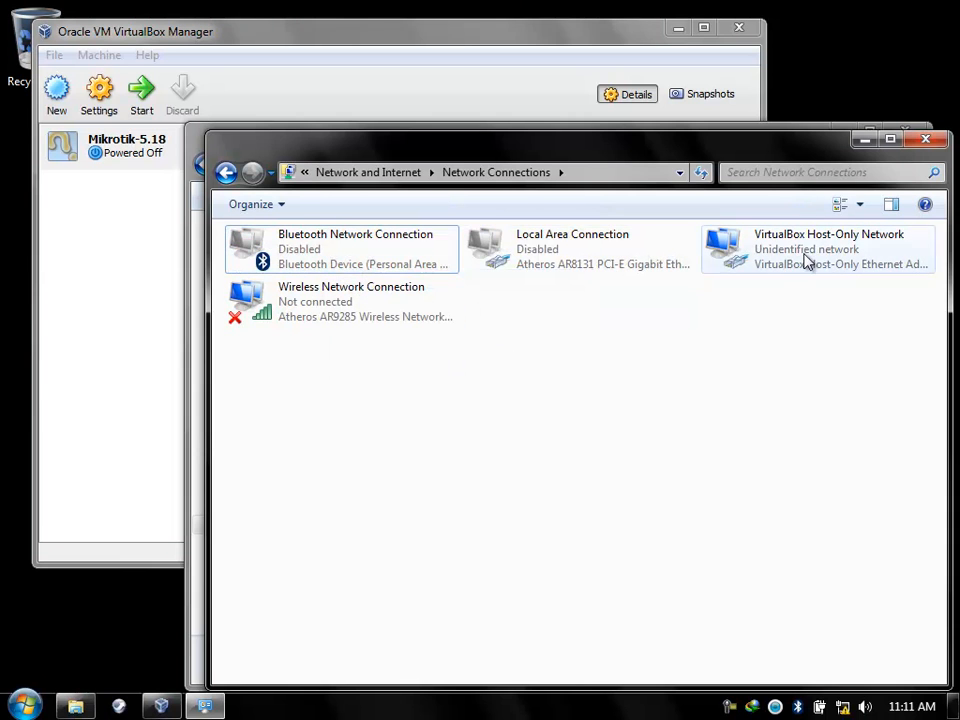
pyautogui.click(365, 334)
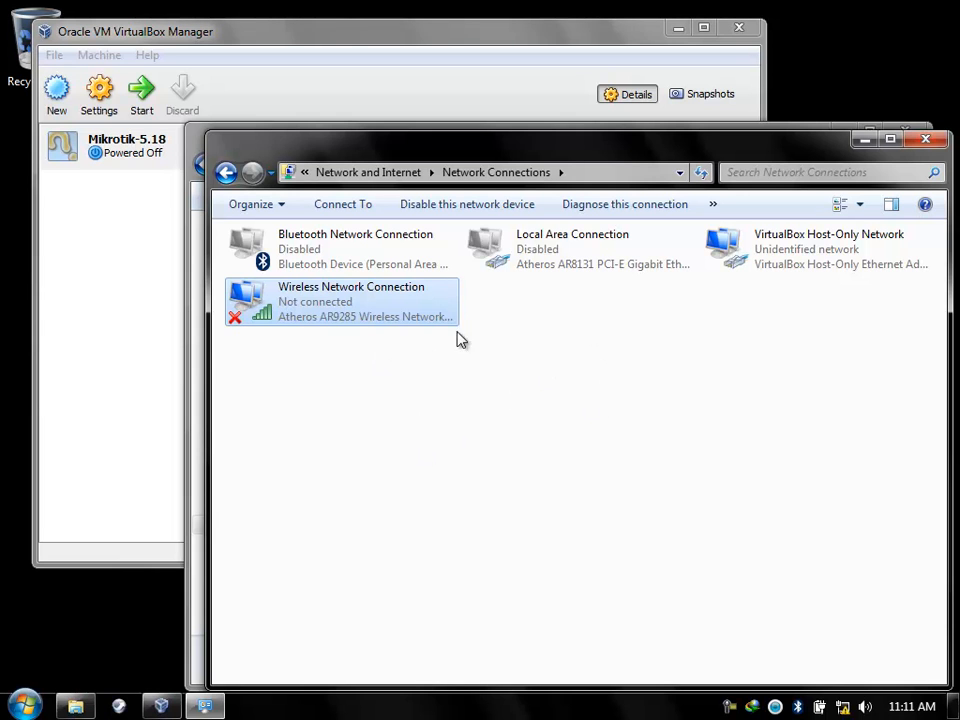
# Expand Accessories under All Programs to list Command Prompt, Notepad and Run.
pyautogui.moveTo(379, 161); pyautogui.dragTo(356, 112)
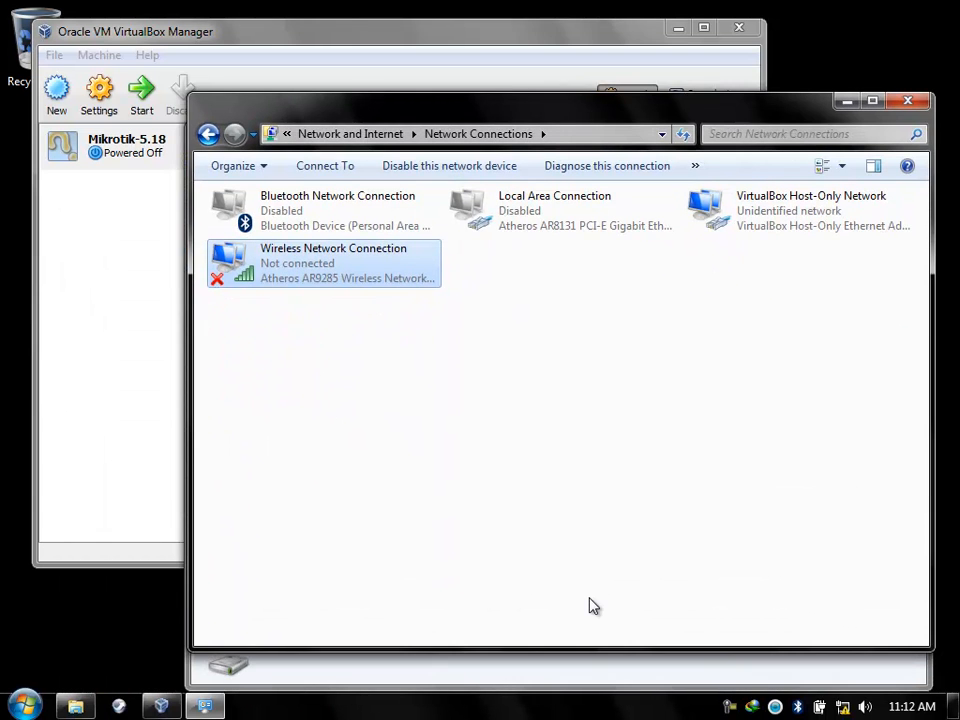
pyautogui.press('super+r')
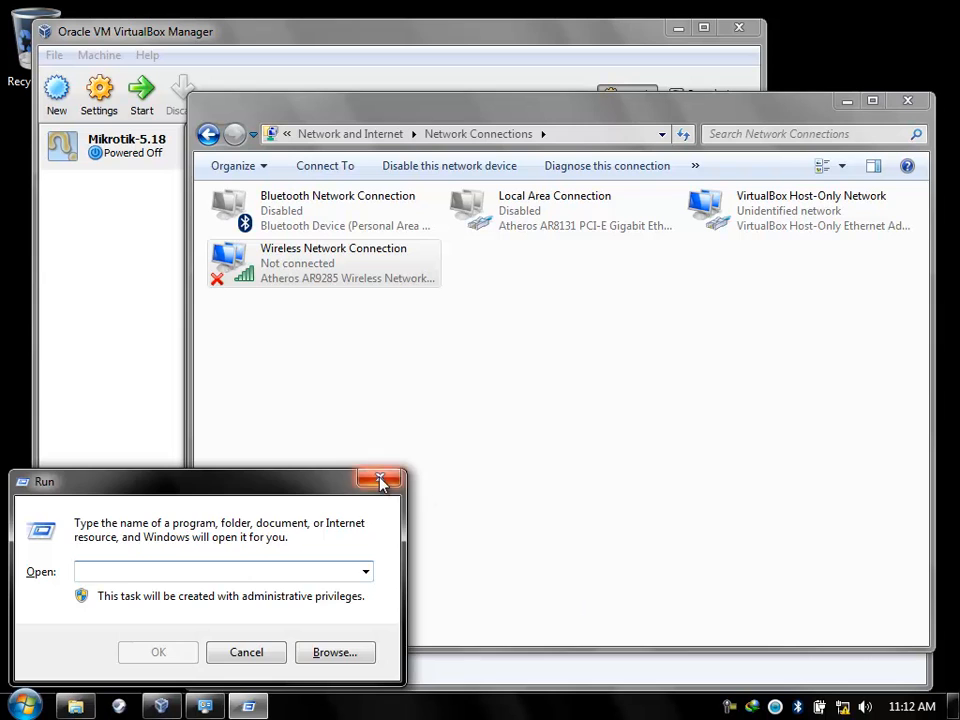
pyautogui.click(381, 480)
pyautogui.press('super')
pyautogui.click(51, 630)
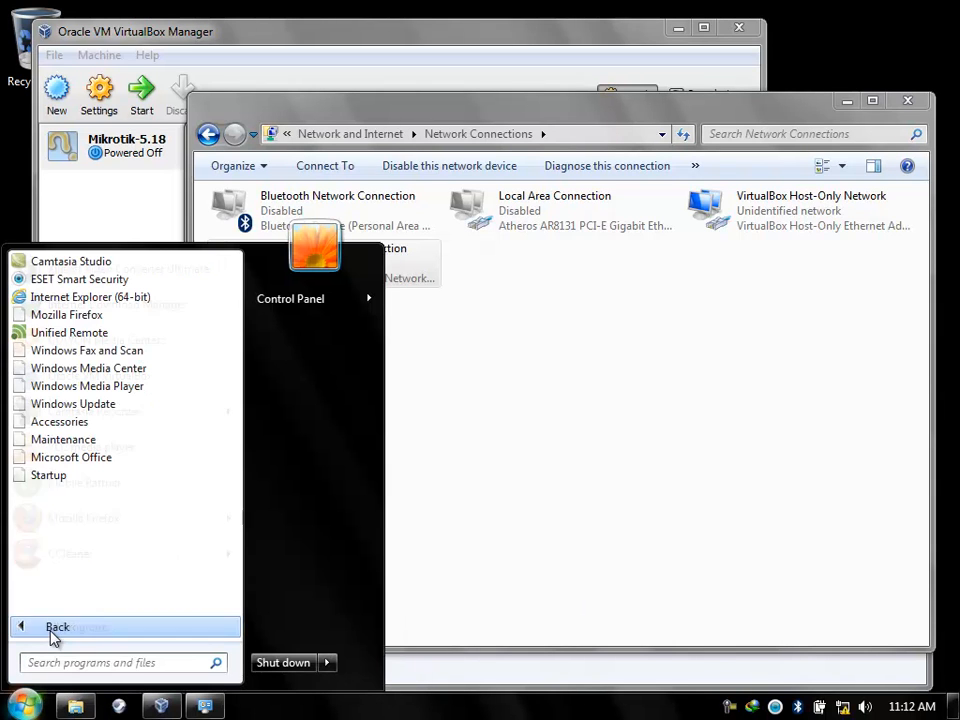
pyautogui.click(70, 424)
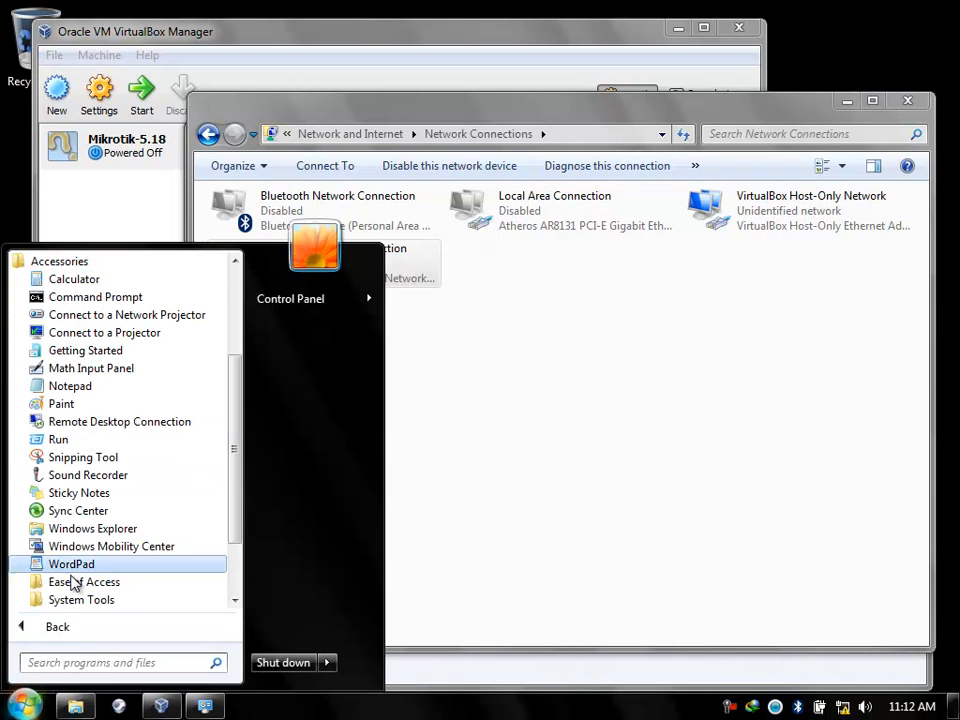
pyautogui.click(72, 637)
pyautogui.click(75, 636)
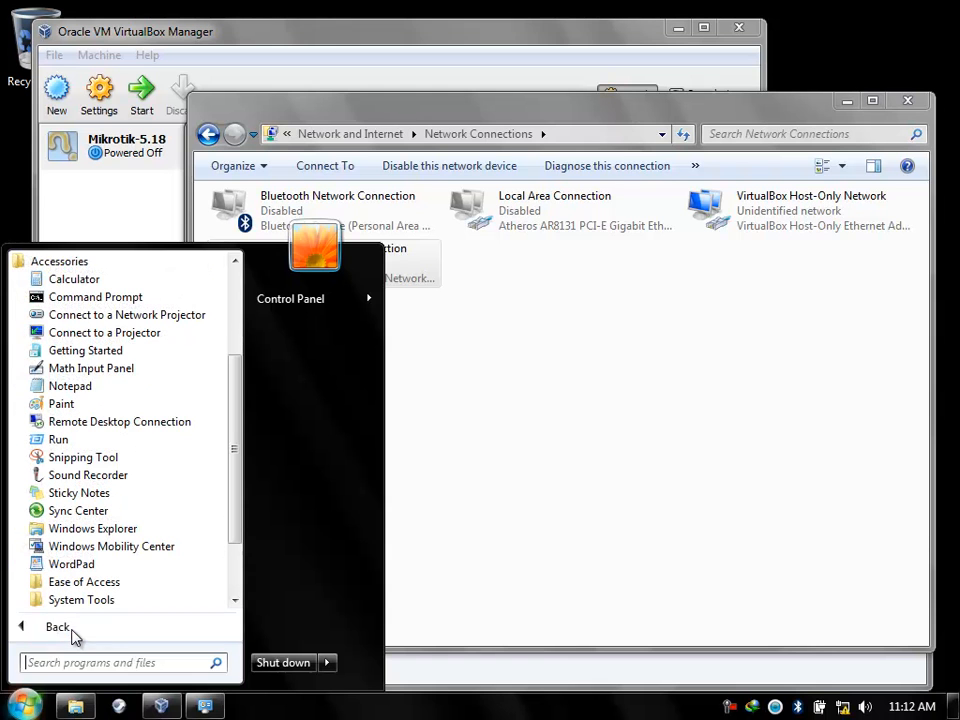
# Launch Command Prompt as administrator.
pyautogui.rightClick(80, 298)
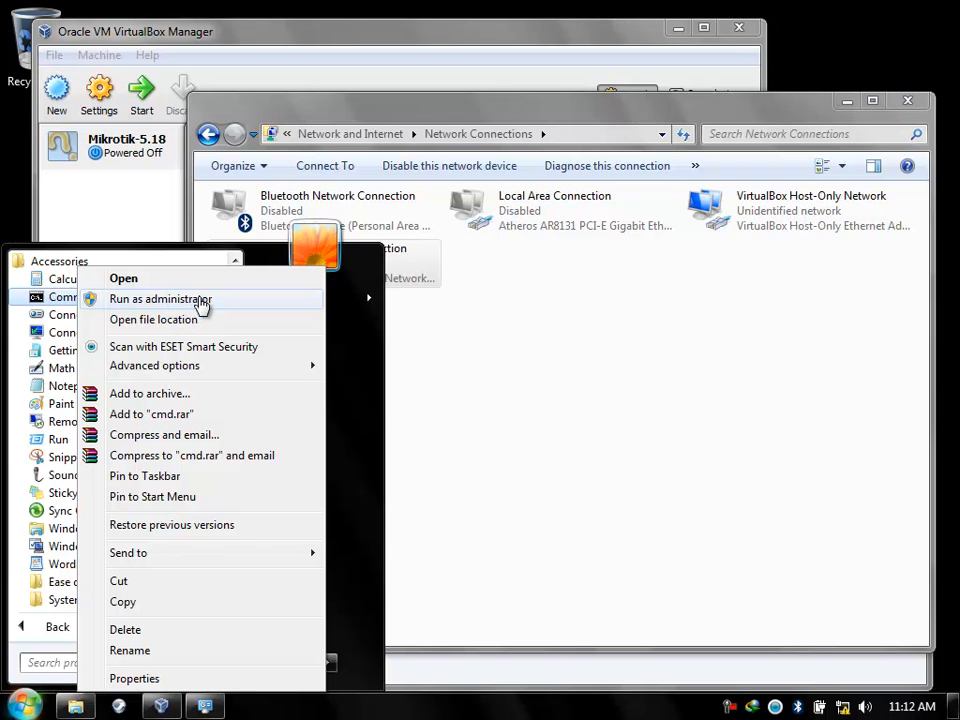
pyautogui.click(199, 303)
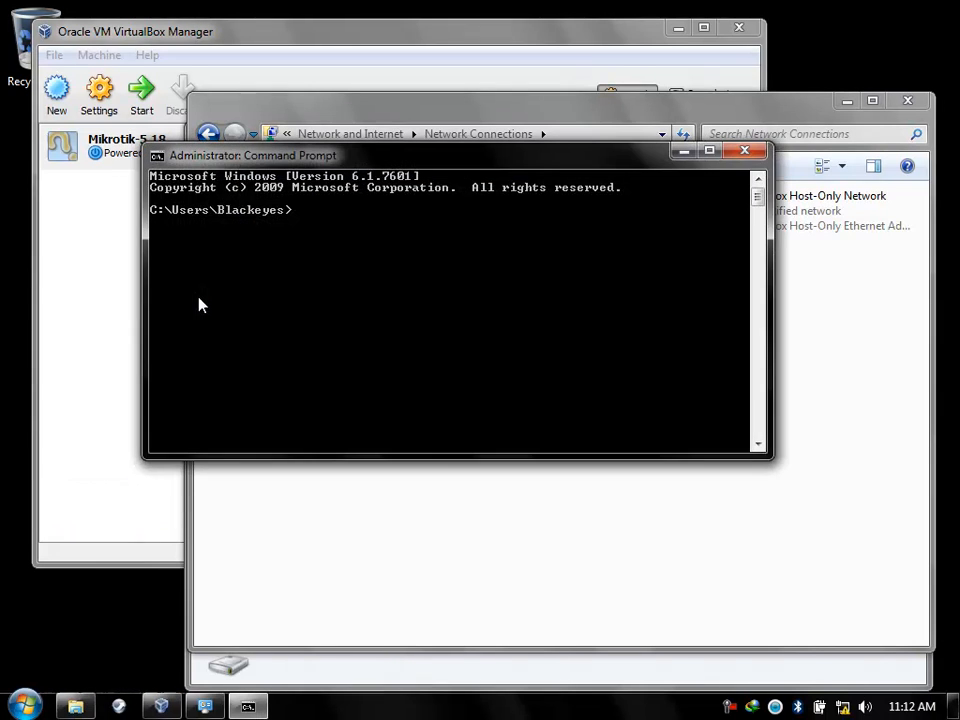
pyautogui.moveTo(485, 173); pyautogui.dragTo(472, 385)
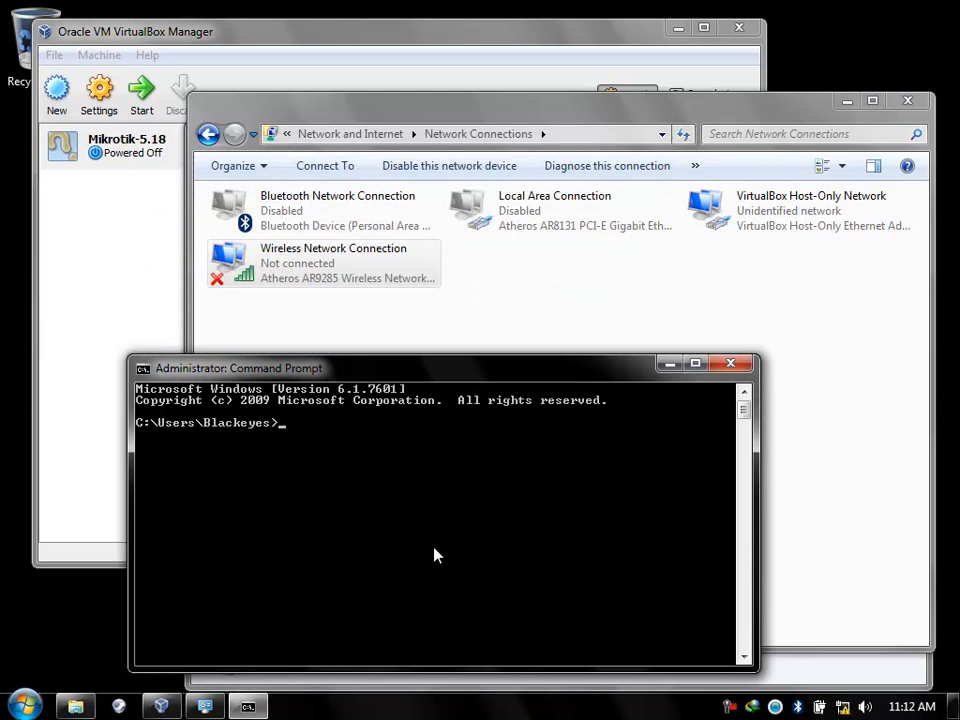
# Run netsh wlan set hostednetwork mode=allow with SSID SOHIBUNA.blogspot.COM, the passphrase, keyUsage=persistent.
pyautogui.press('BackSpace')
pyautogui.press('BackSpace')
pyautogui.press('BackSpace')
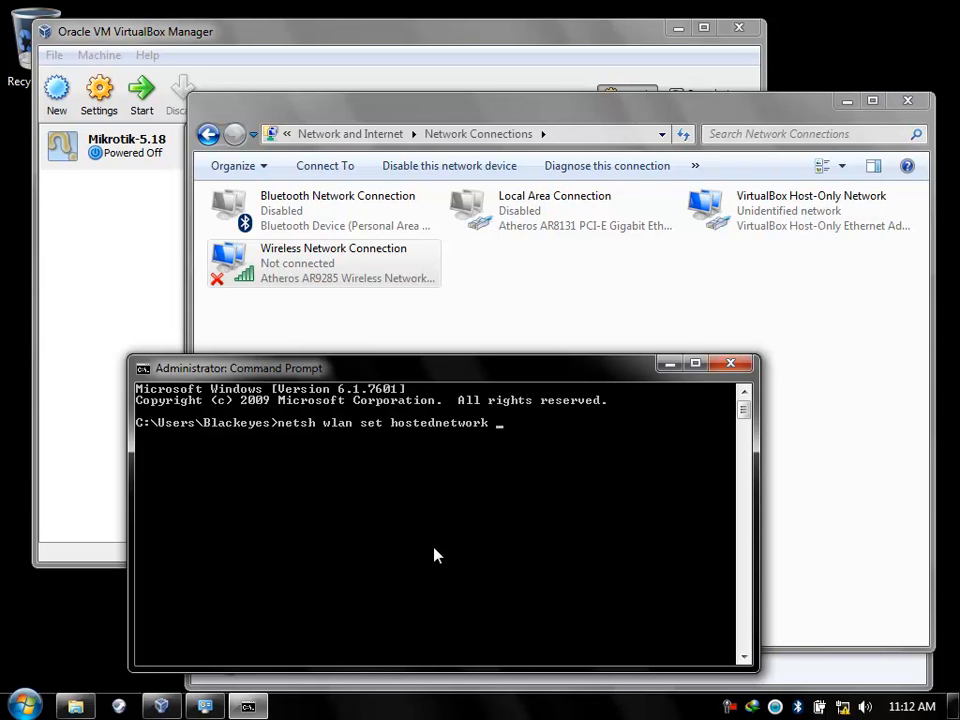
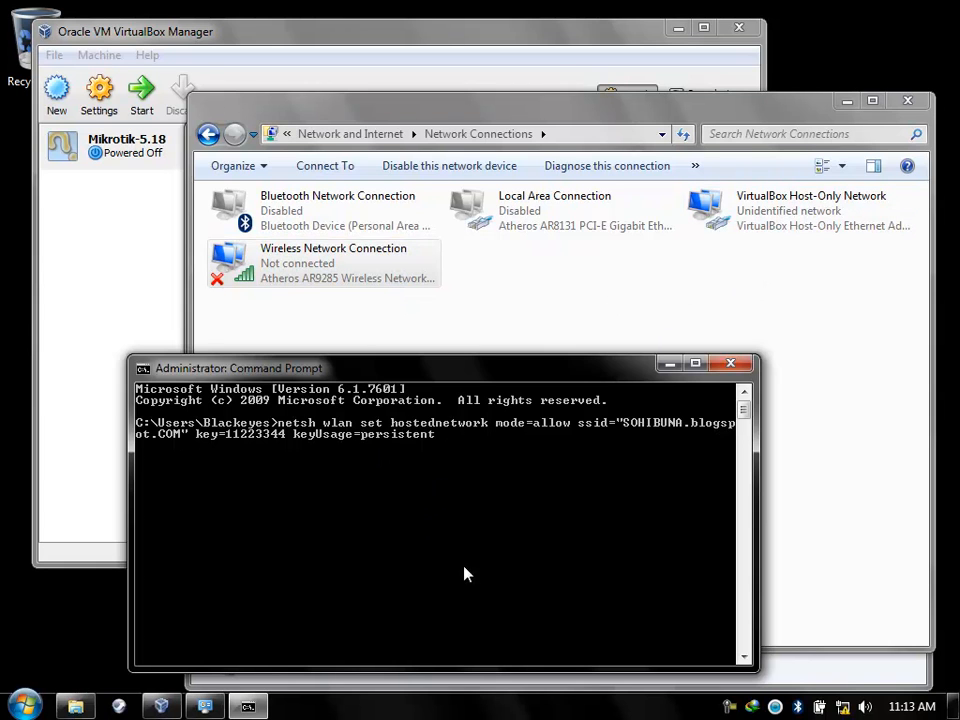
pyautogui.press('Return')
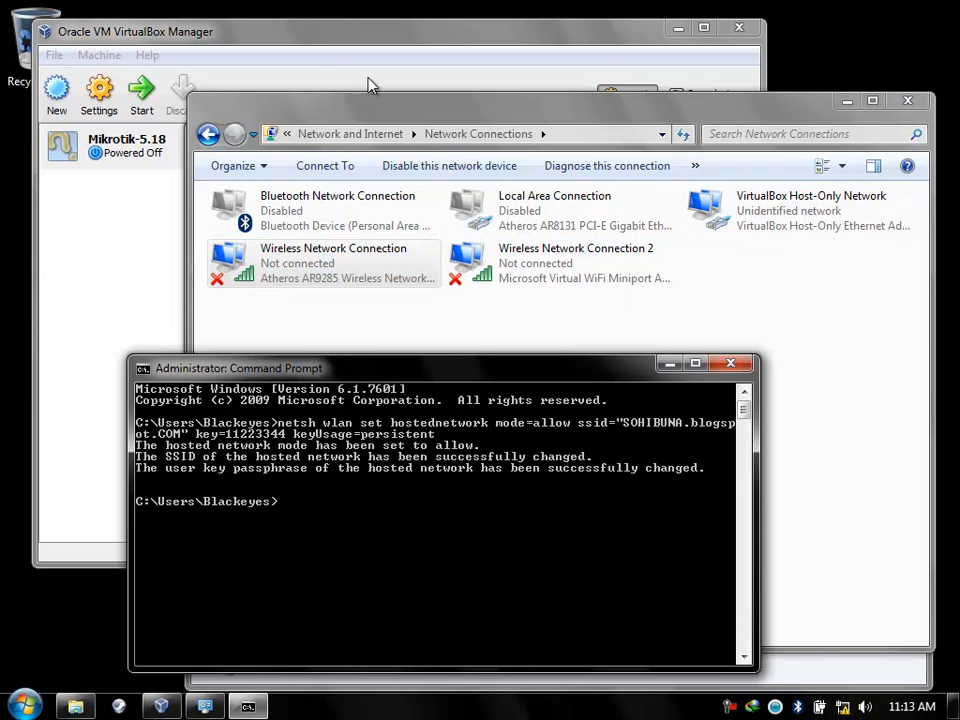
# Minimize the command prompt, open Materi Tutorial on F:, and select Mikrotik-5.18 in VirtualBox.
pyautogui.click(668, 364)
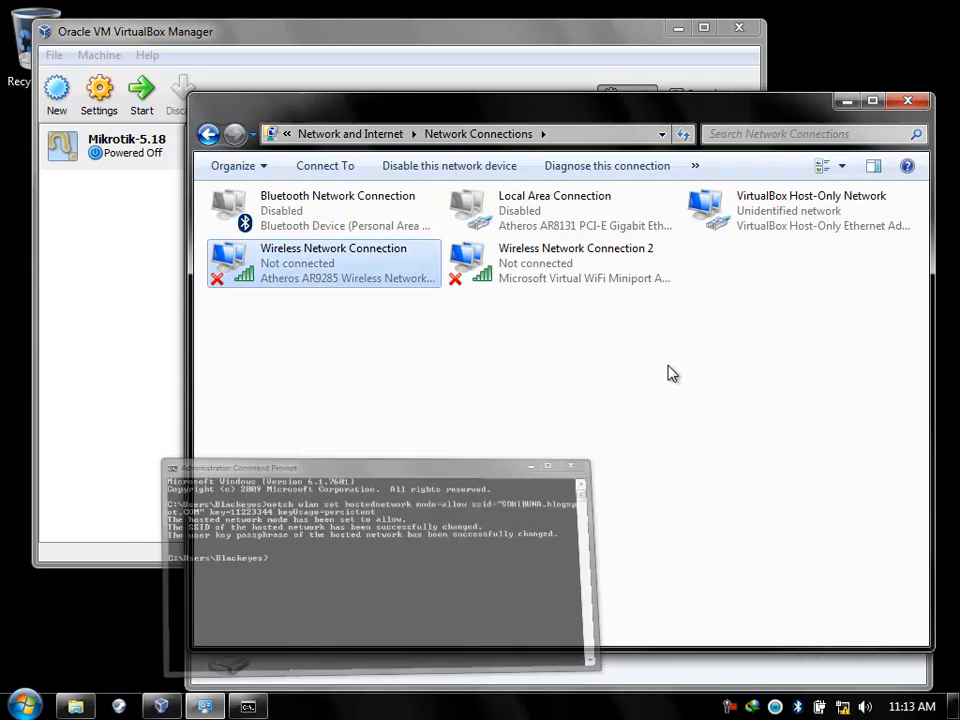
pyautogui.moveTo(743, 118); pyautogui.dragTo(713, 351)
pyautogui.moveTo(772, 143); pyautogui.dragTo(805, 121)
pyautogui.moveTo(183, 349); pyautogui.dragTo(255, 500)
pyautogui.doubleClick(455, 289)
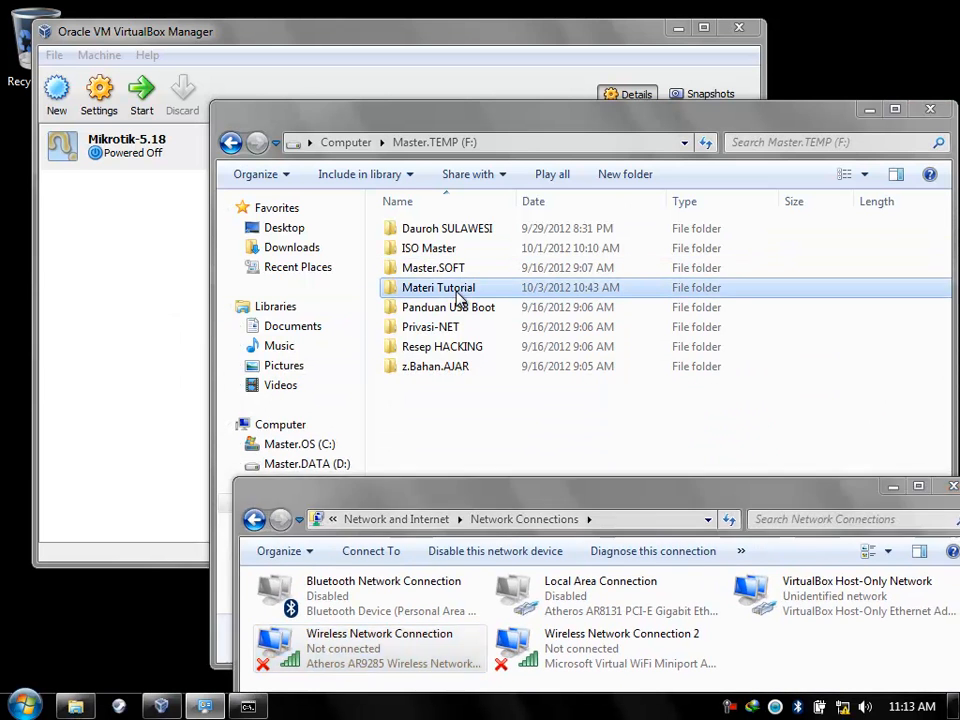
pyautogui.click(122, 148)
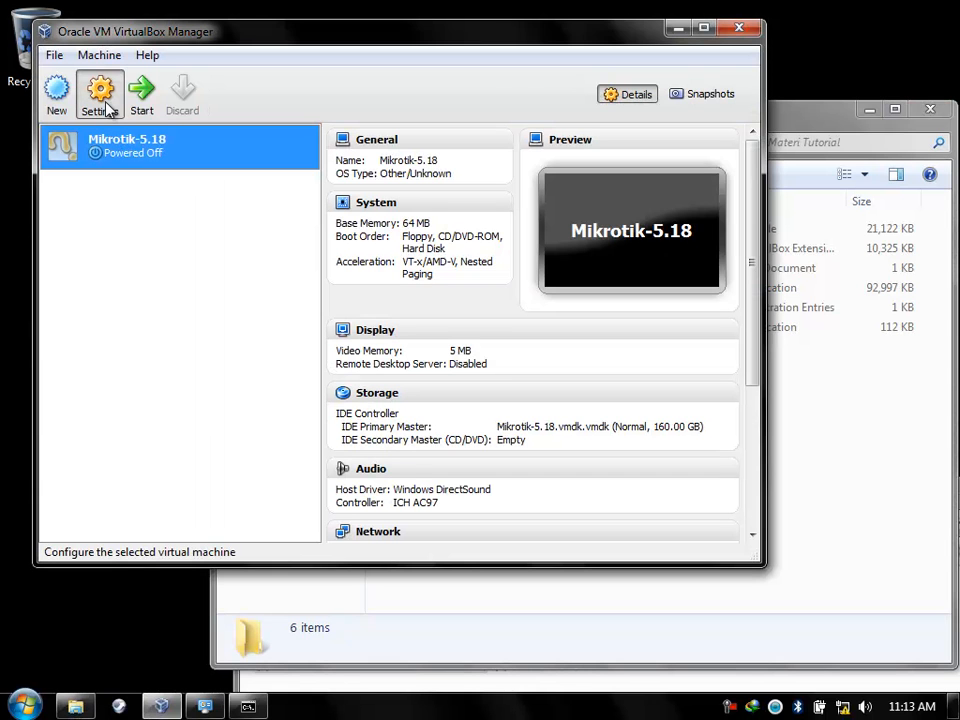
# In Mikrotik-5.18's System settings, uncheck Floppy in the boot order.
pyautogui.click(100, 97)
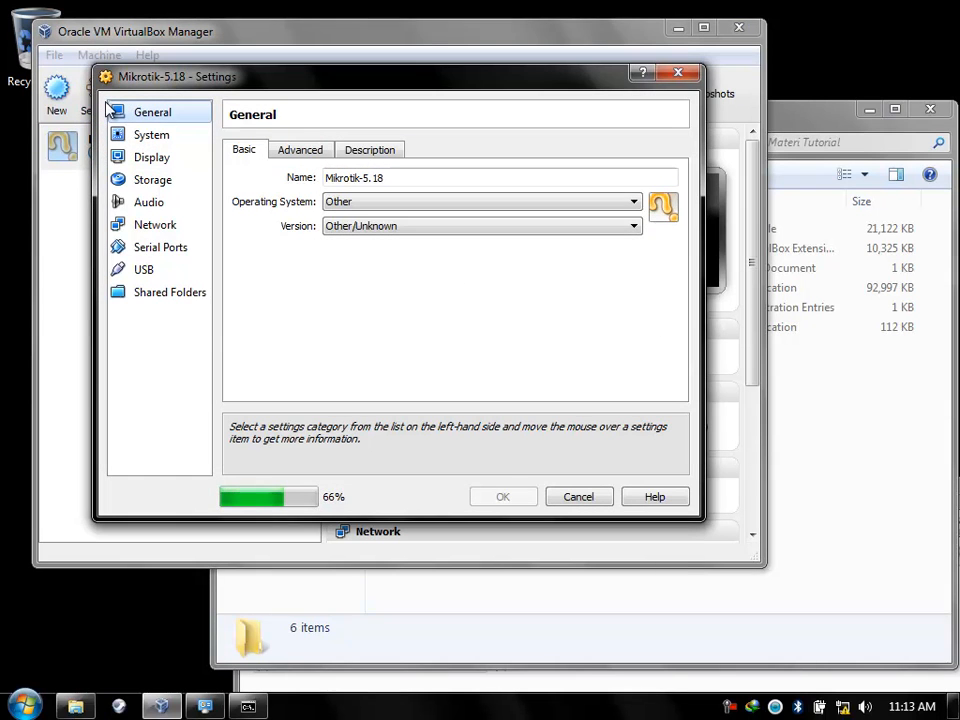
pyautogui.click(157, 136)
pyautogui.click(383, 221)
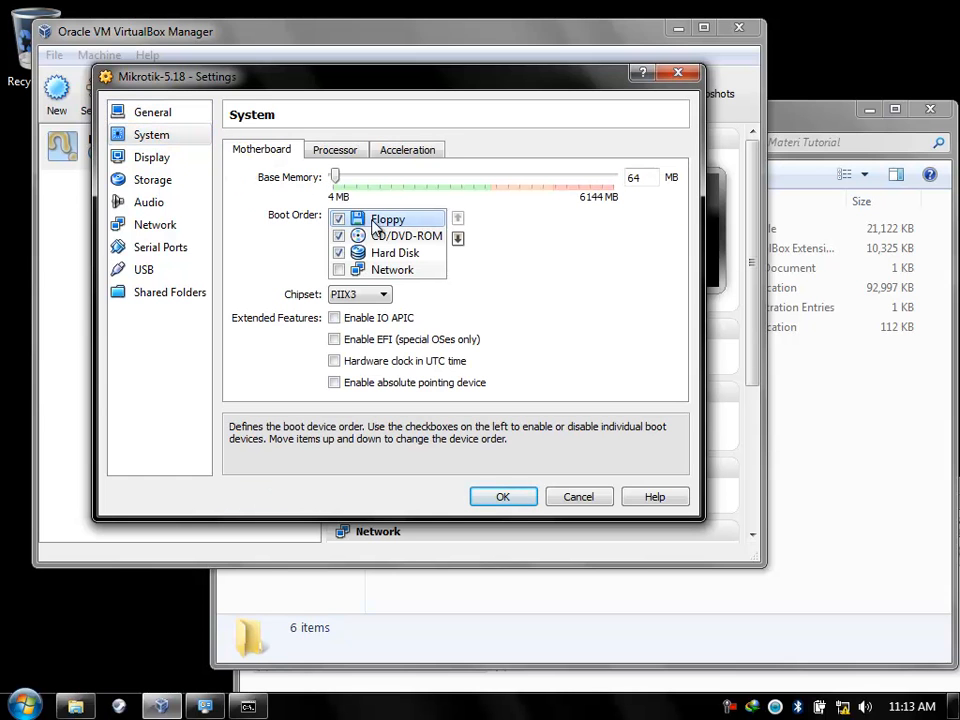
pyautogui.click(338, 220)
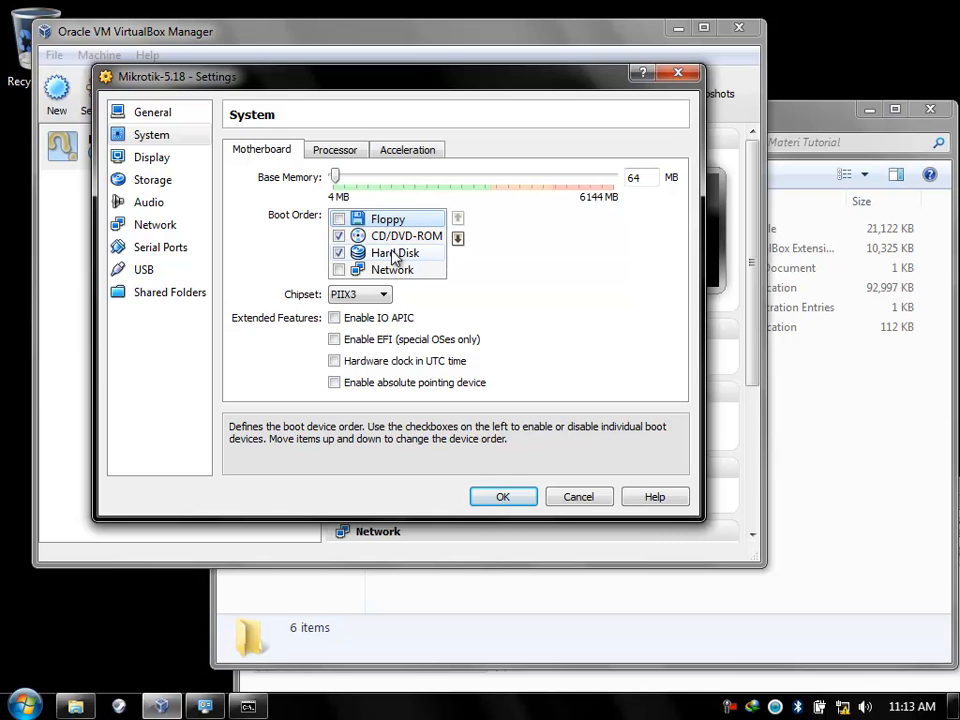
pyautogui.click(340, 152)
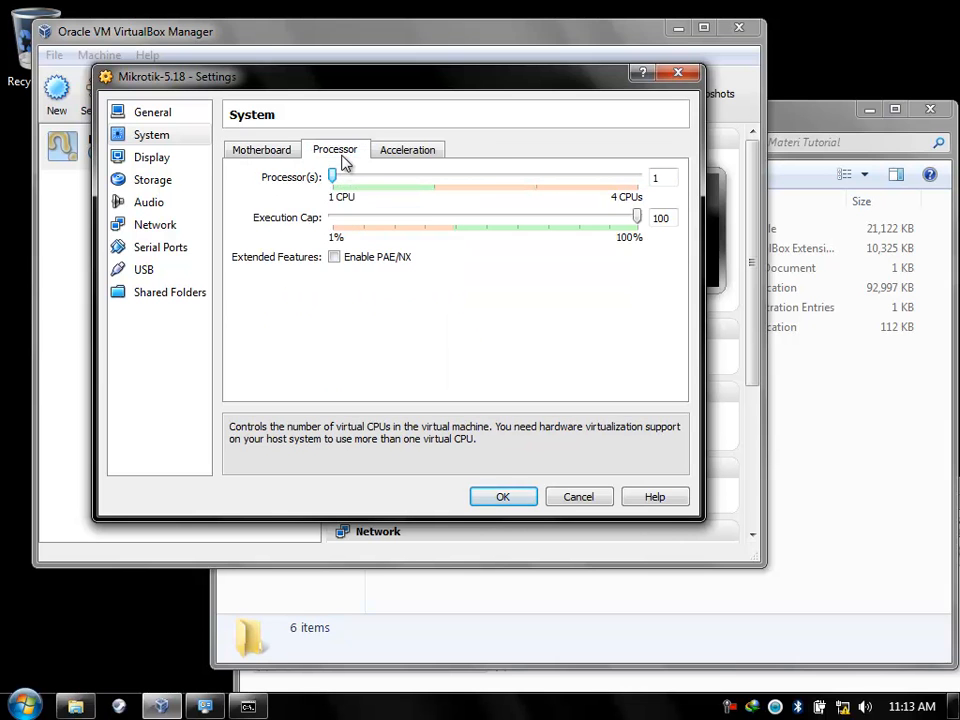
pyautogui.click(270, 153)
# Go to the Storage settings and select the empty CD/DVD drive.
pyautogui.click(175, 163)
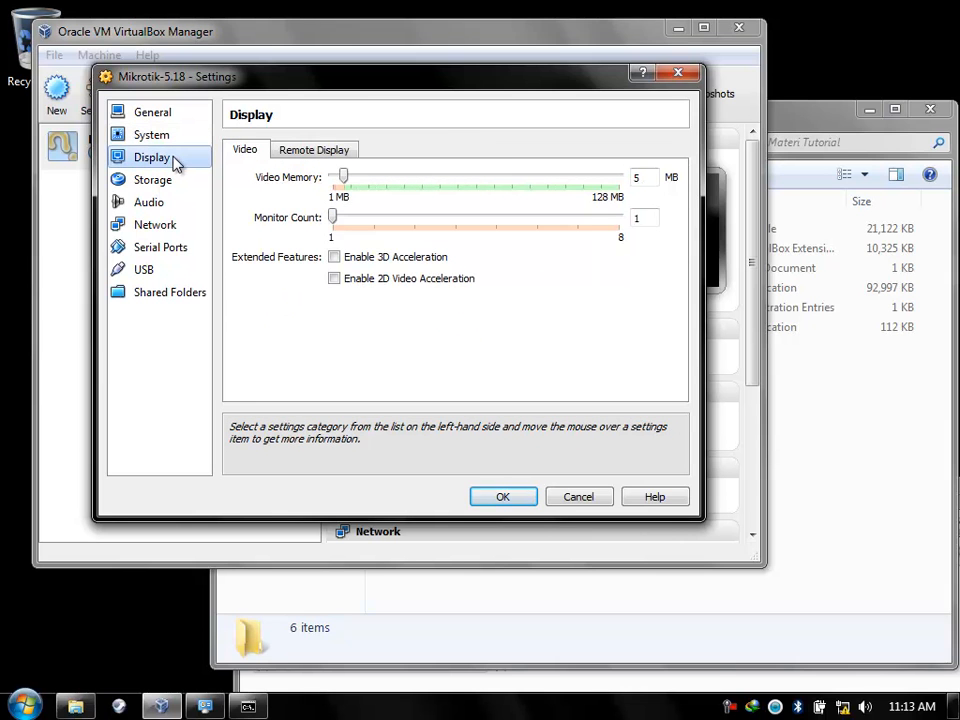
pyautogui.click(175, 181)
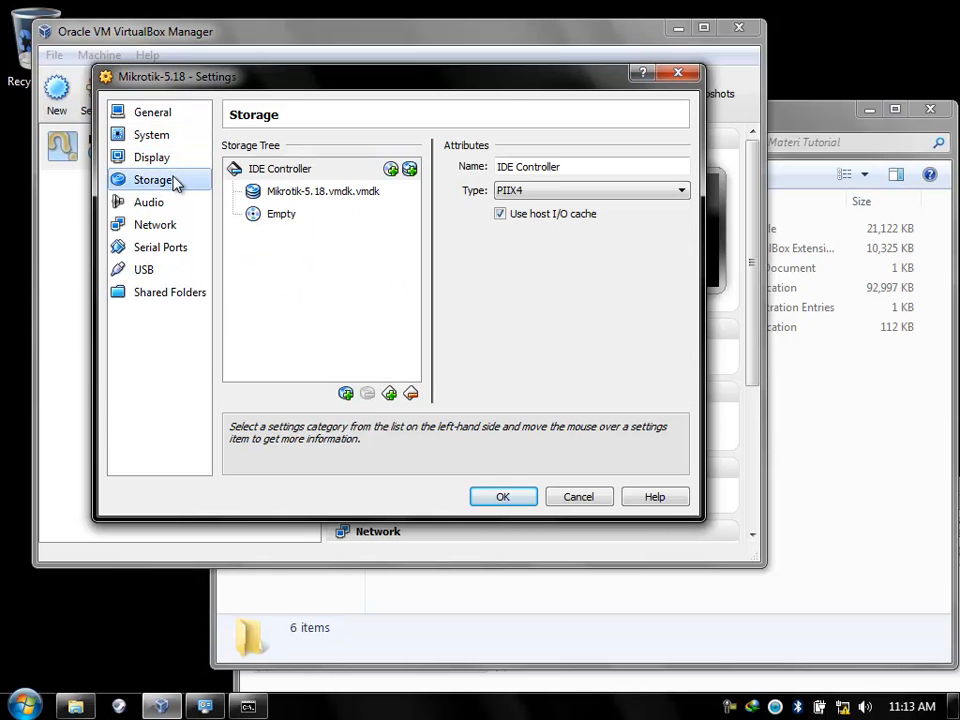
pyautogui.click(257, 214)
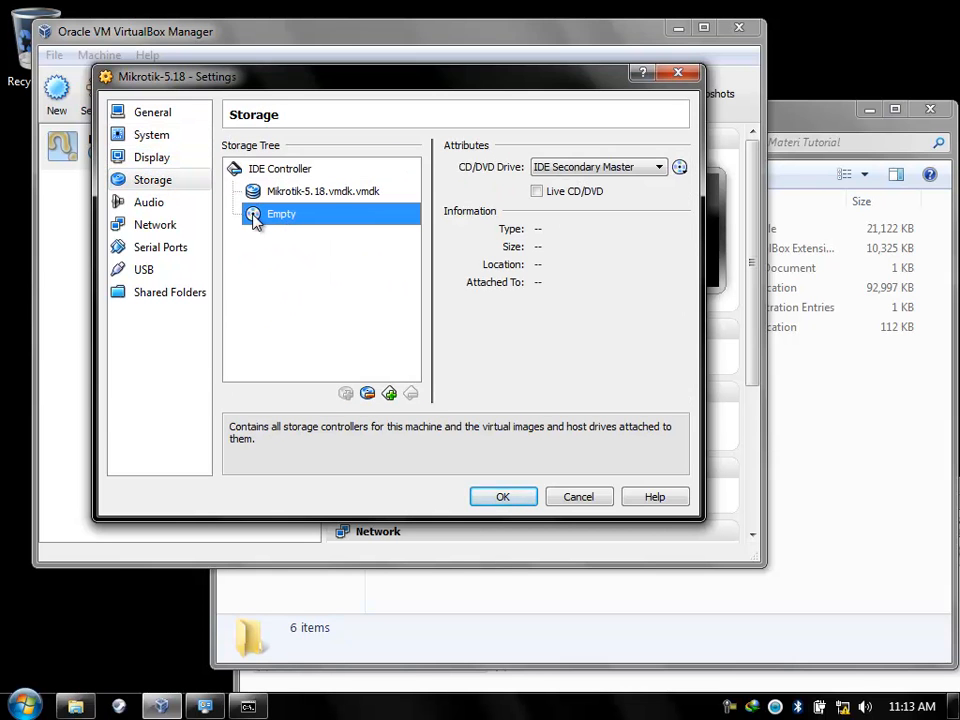
pyautogui.click(806, 124)
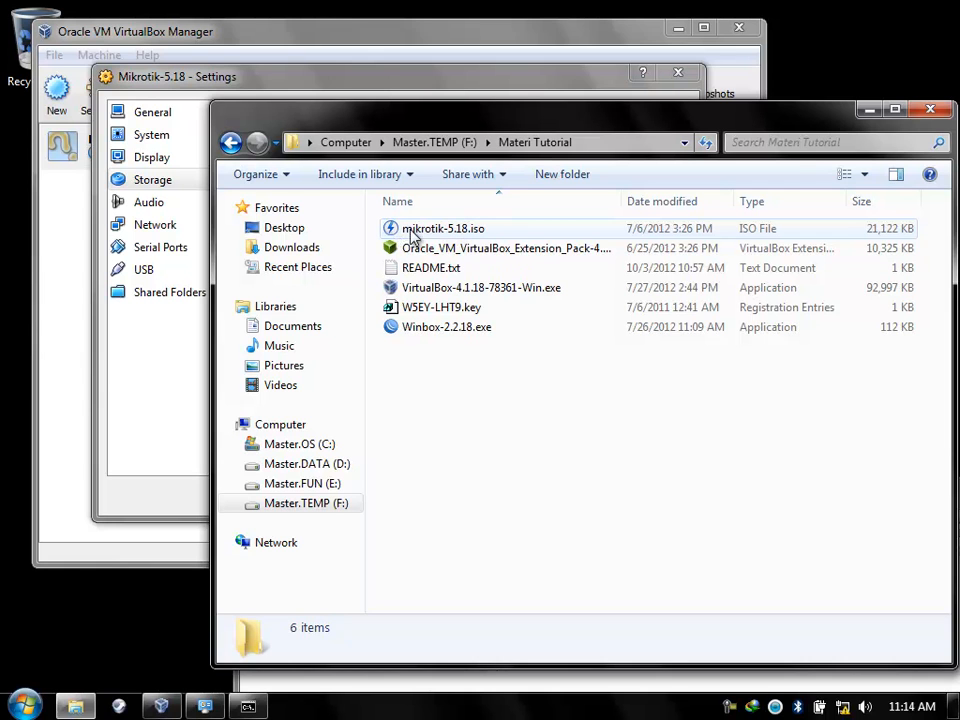
# Set Explorer's Folder Options to show known file extensions, then return to the VirtualBox Storage settings.
pyautogui.click(285, 180)
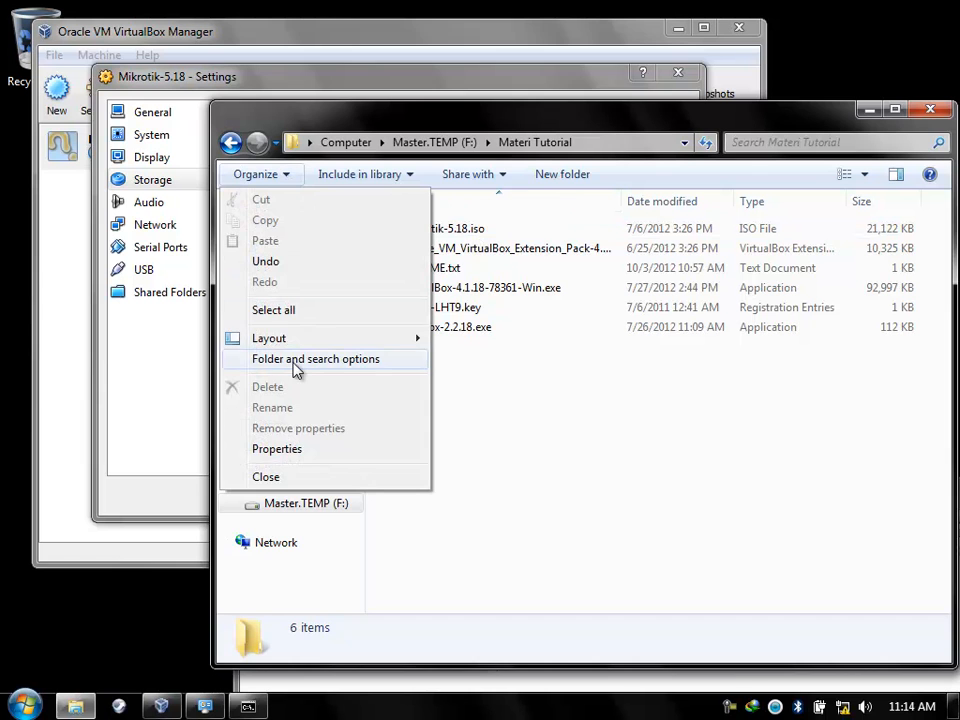
pyautogui.click(296, 362)
pyautogui.click(308, 220)
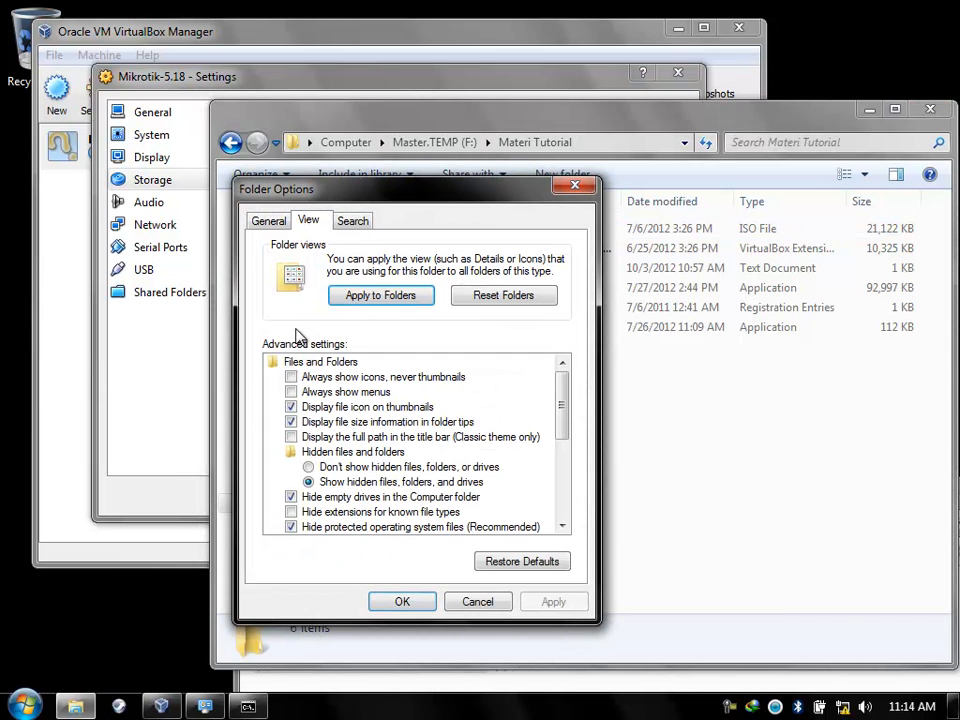
pyautogui.click(291, 512)
pyautogui.click(553, 602)
pyautogui.moveTo(476, 191); pyautogui.dragTo(231, 149)
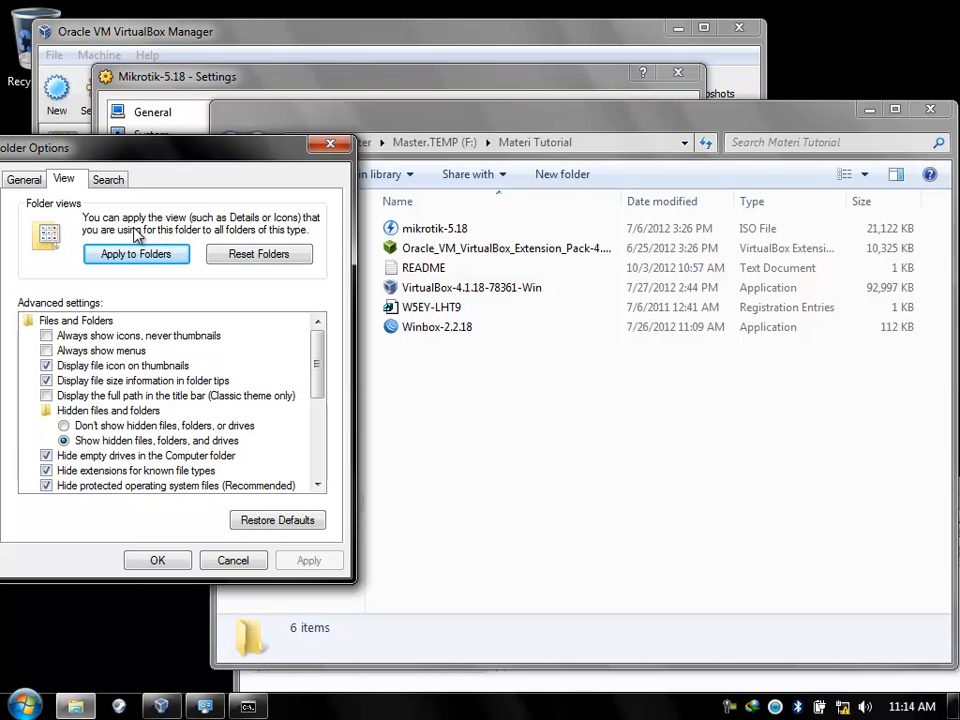
pyautogui.click(47, 471)
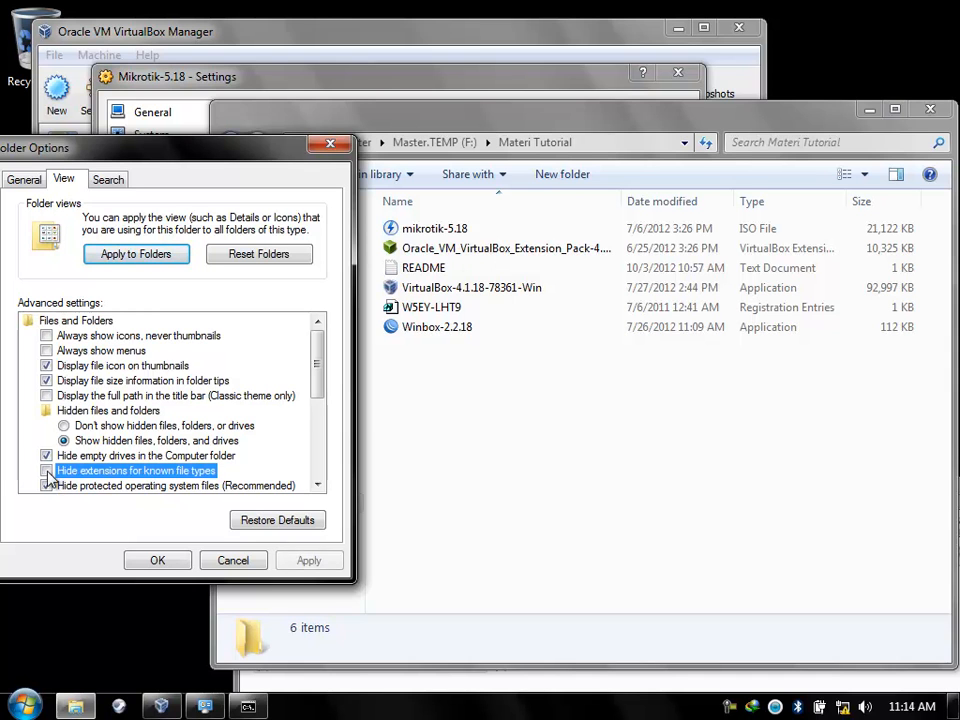
pyautogui.click(307, 560)
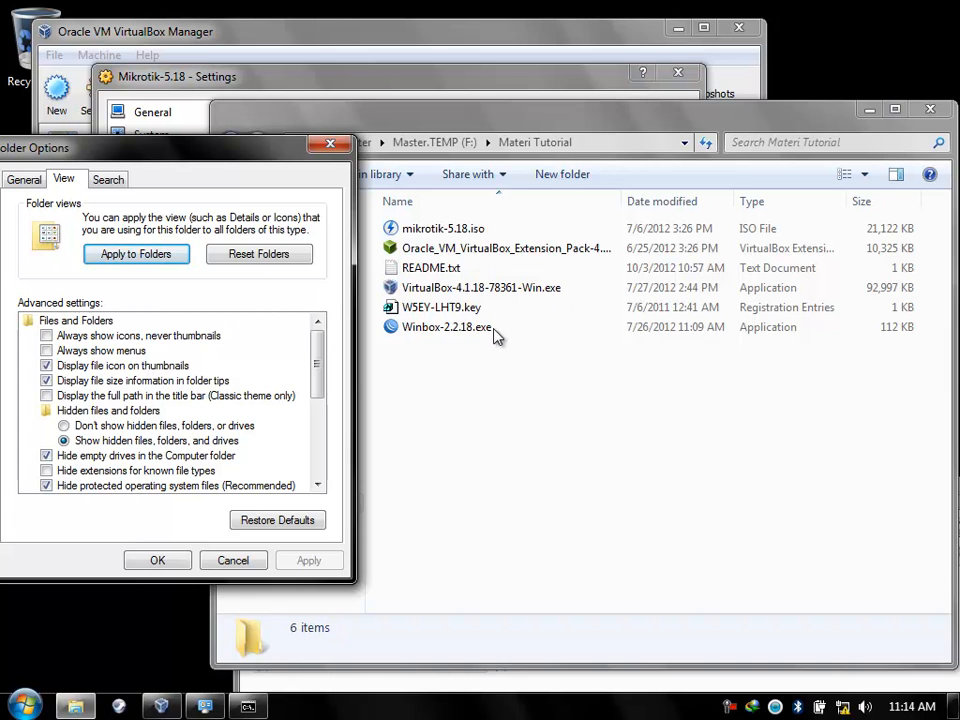
pyautogui.click(157, 560)
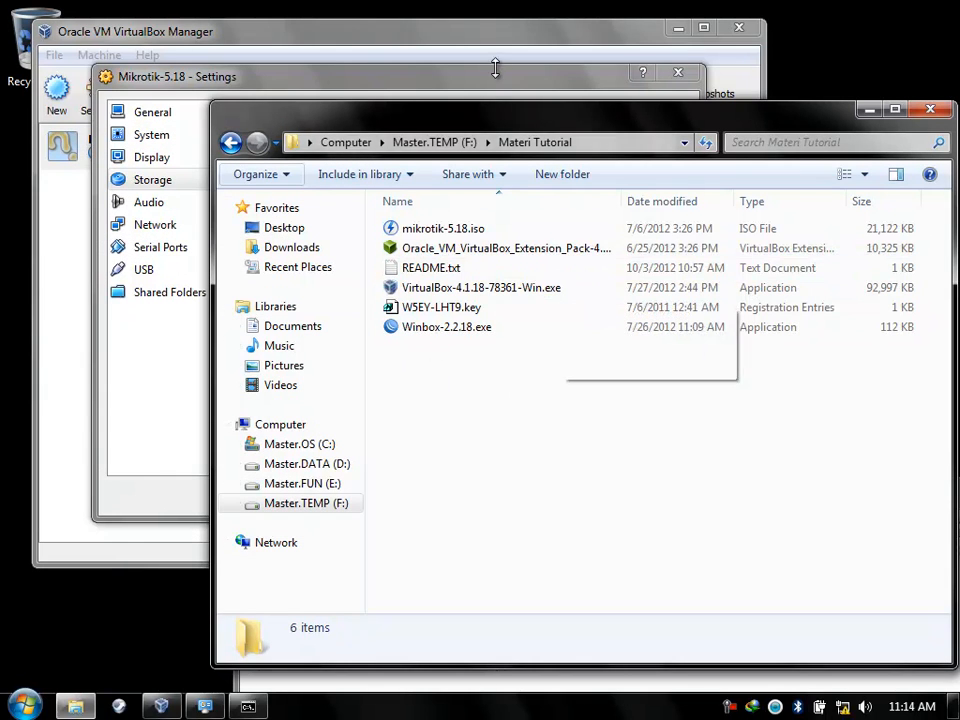
pyautogui.moveTo(560, 127); pyautogui.dragTo(782, 139)
pyautogui.click(285, 219)
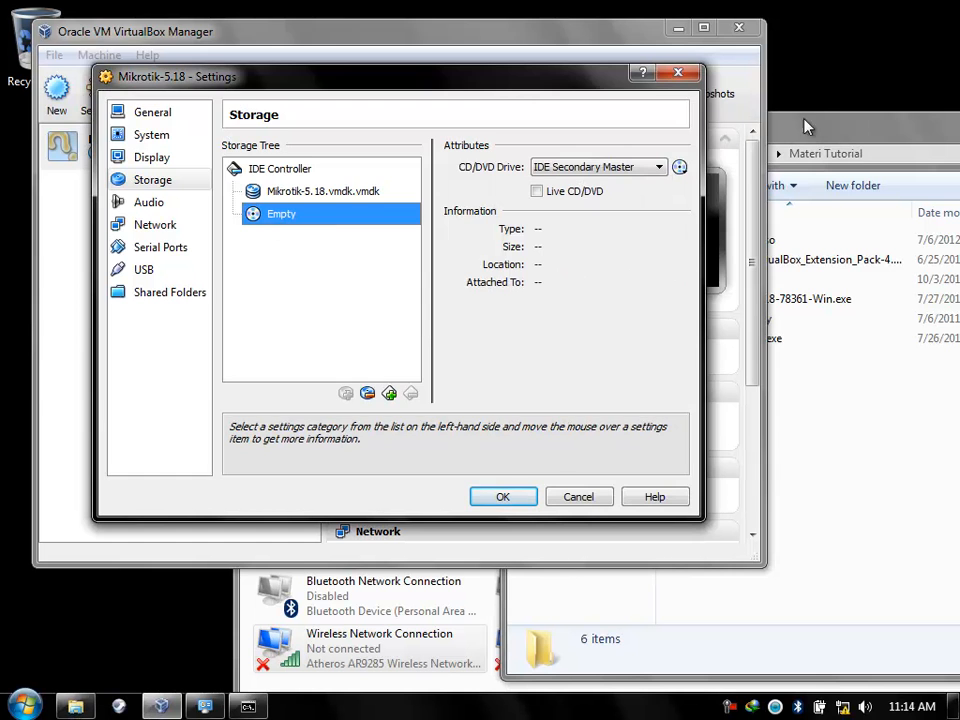
# Reopen the Mikrotik-5.18 settings and select the empty CD/DVD drive under Storage.
pyautogui.click(677, 73)
pyautogui.click(100, 98)
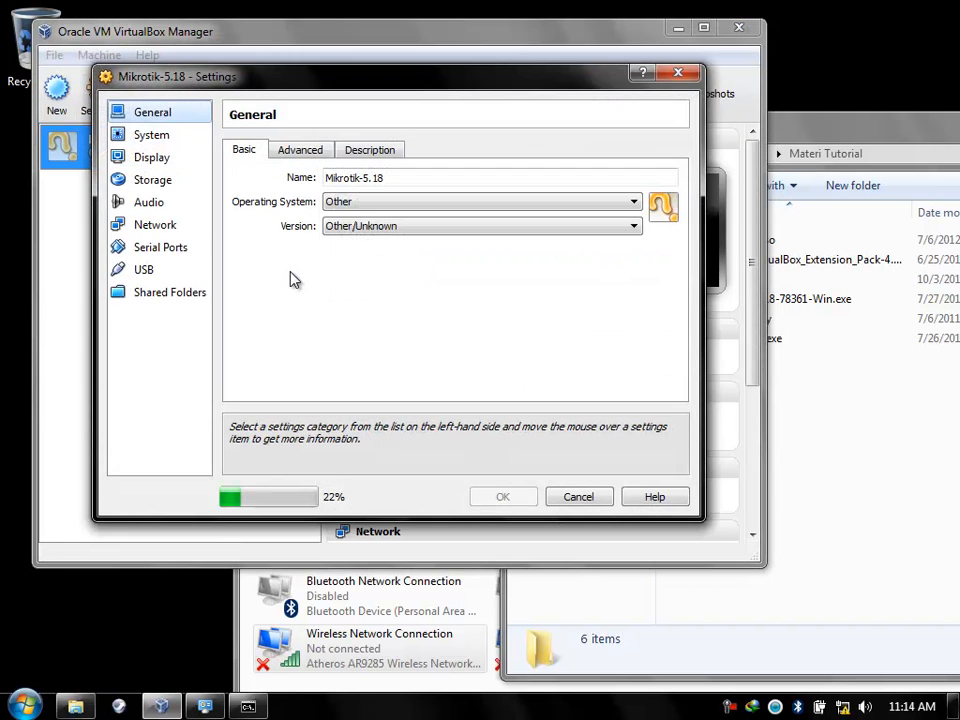
pyautogui.click(147, 186)
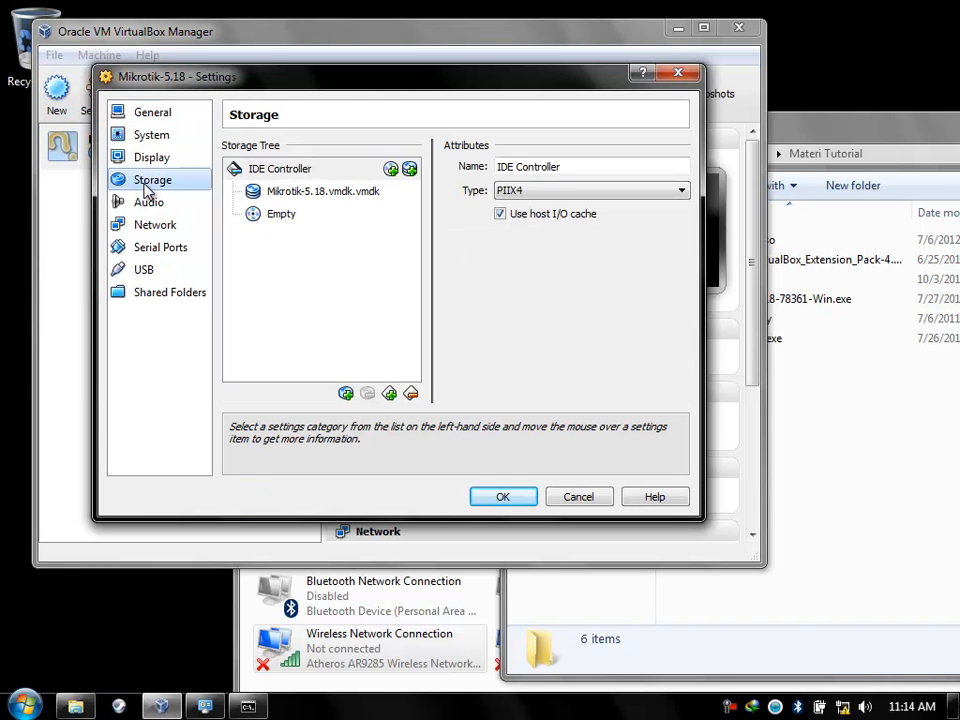
pyautogui.click(275, 217)
# Insert F:\Materi Tutorial\mikrotik-5.18.iso as the drive's virtual disk file.
pyautogui.click(680, 167)
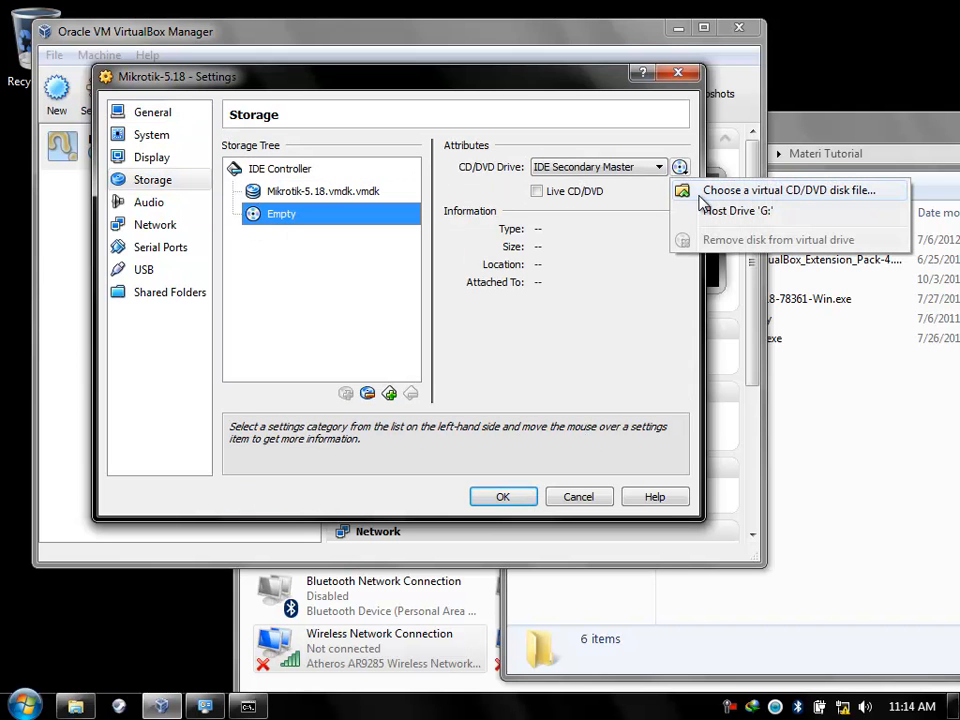
pyautogui.click(705, 193)
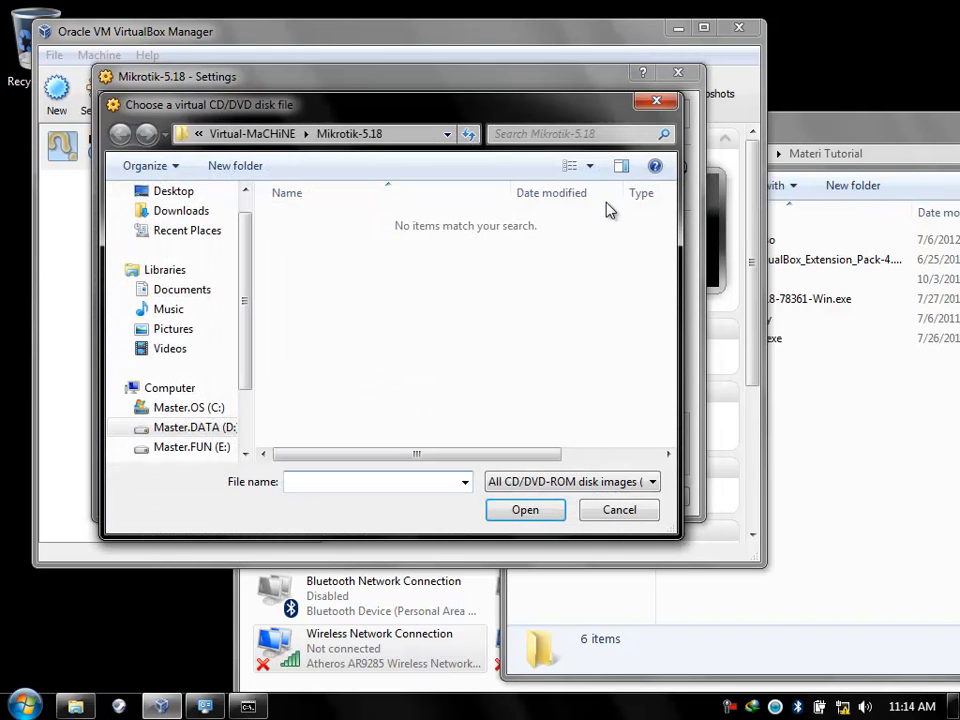
pyautogui.scroll(-1, 242, 400)
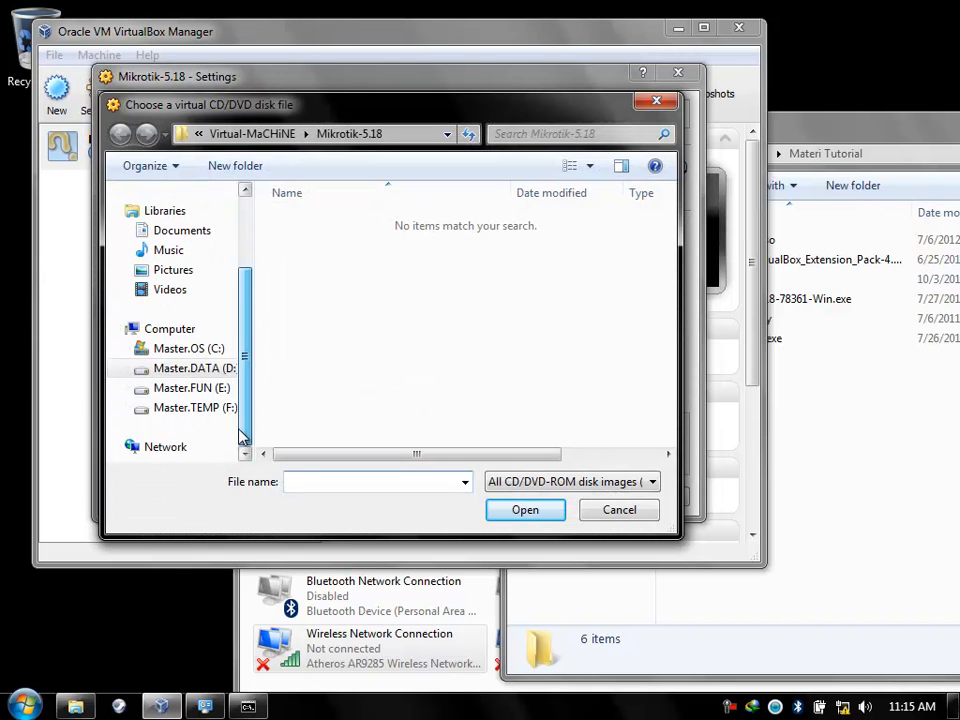
pyautogui.click(219, 412)
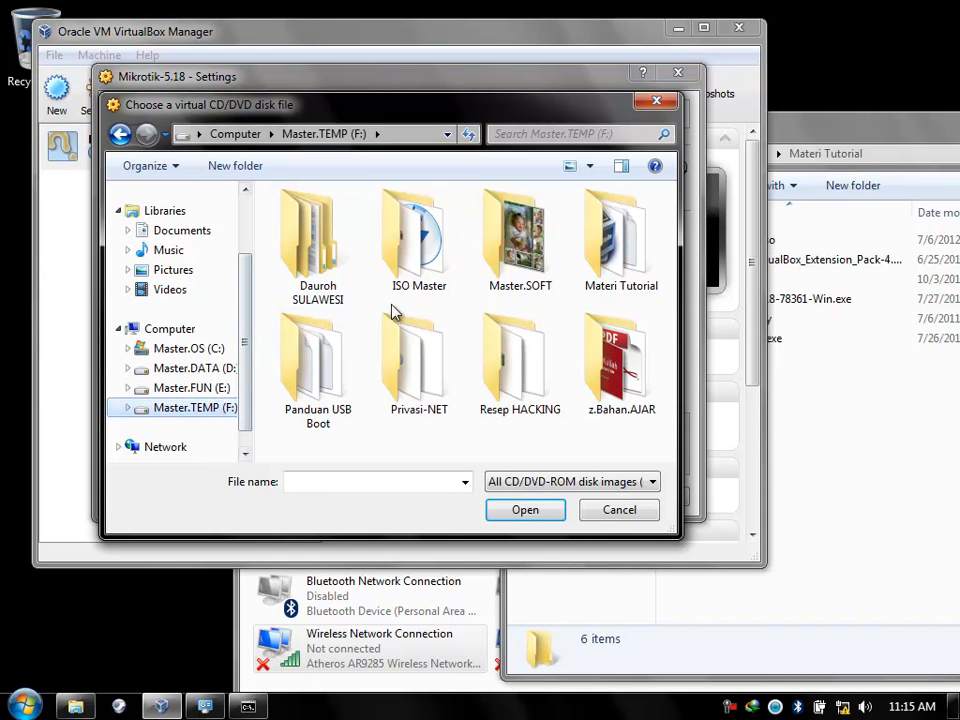
pyautogui.doubleClick(610, 285)
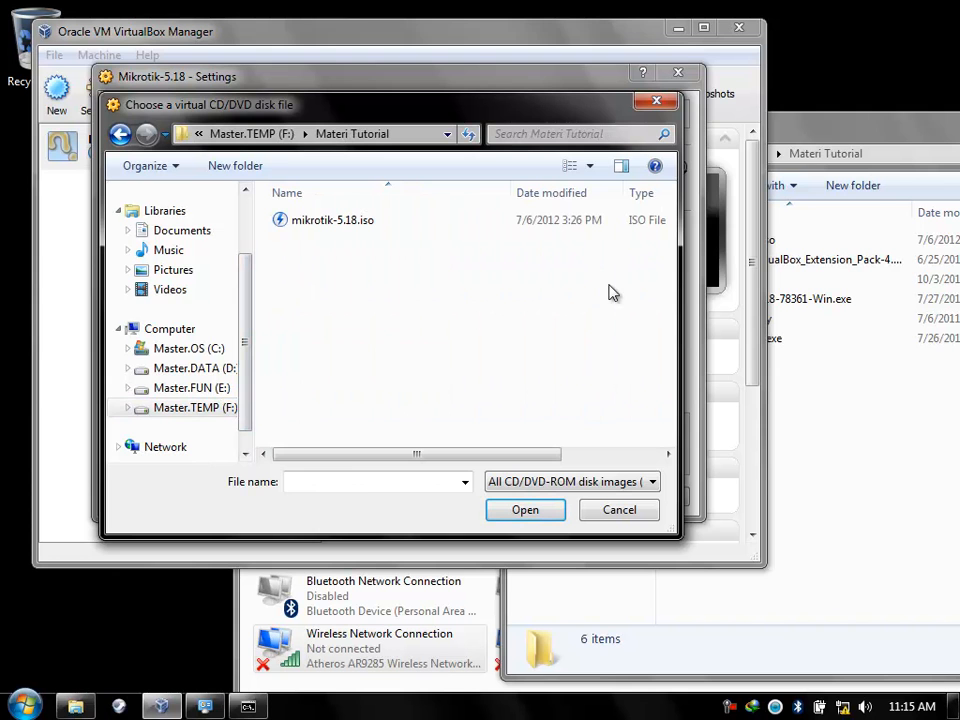
pyautogui.click(340, 228)
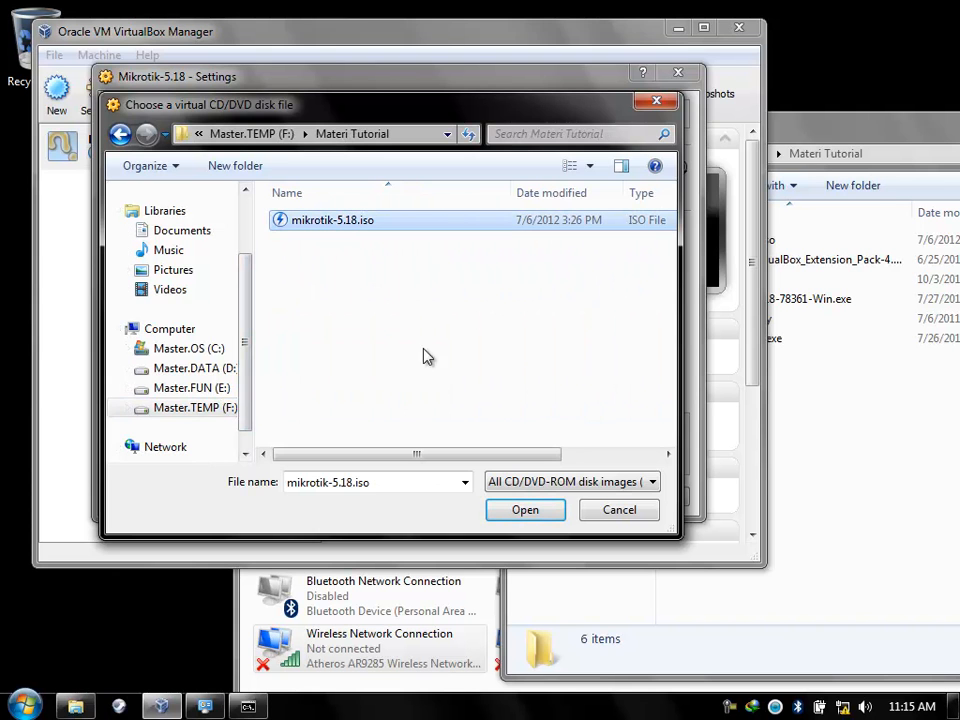
pyautogui.click(503, 511)
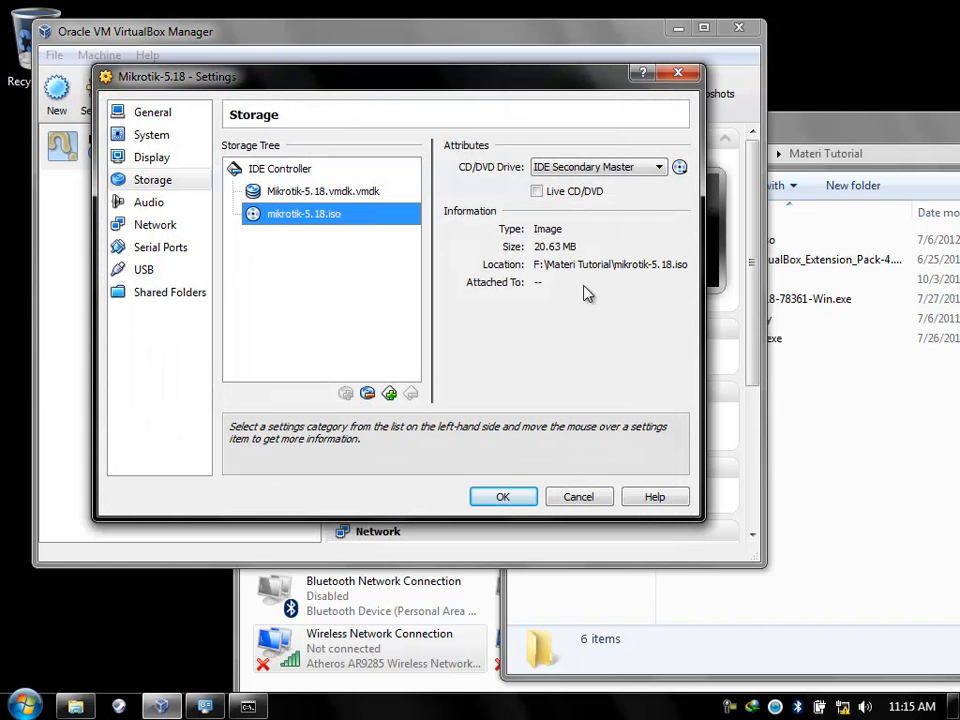
pyautogui.click(176, 227)
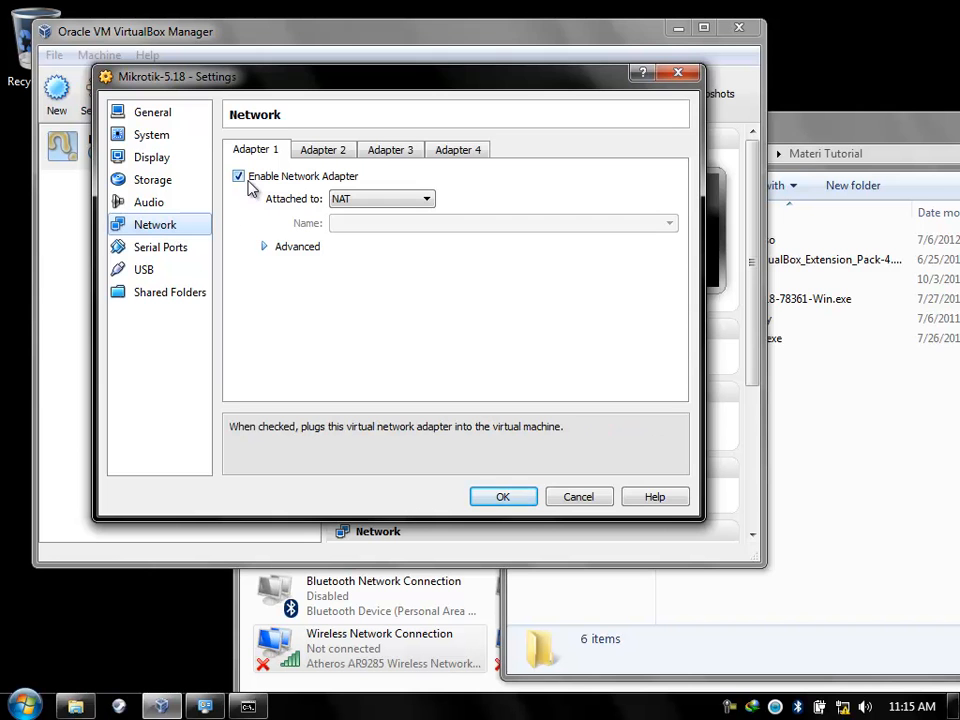
# Arrange the folder, network connections and settings windows, and review adapters 1 to 3.
pyautogui.moveTo(785, 131); pyautogui.dragTo(925, 270)
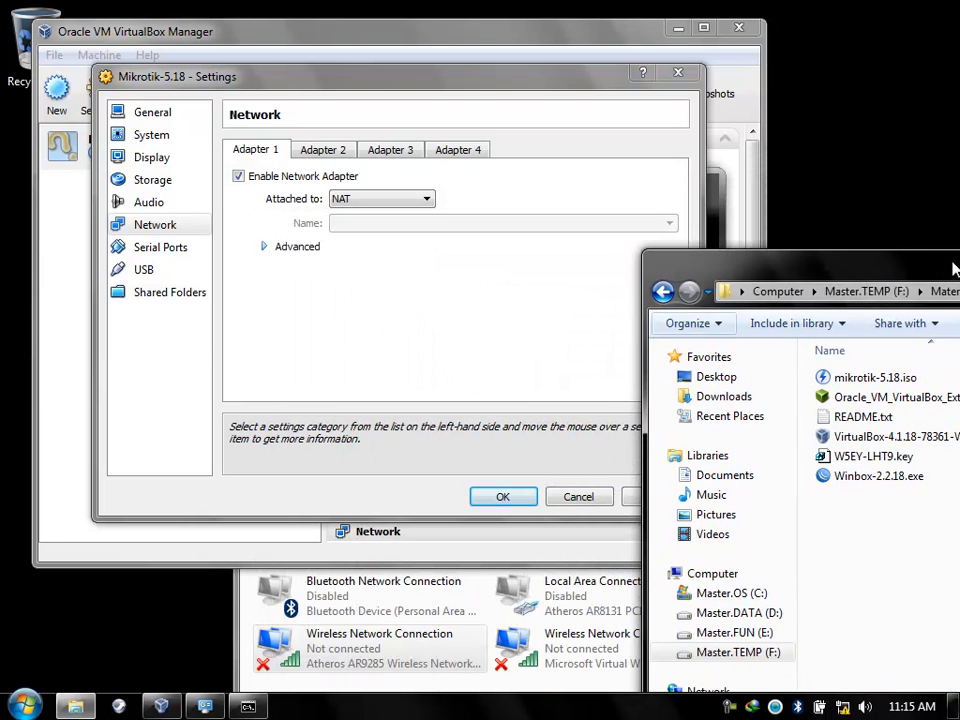
pyautogui.click(556, 598)
pyautogui.moveTo(545, 497); pyautogui.dragTo(788, 100)
pyautogui.click(400, 97)
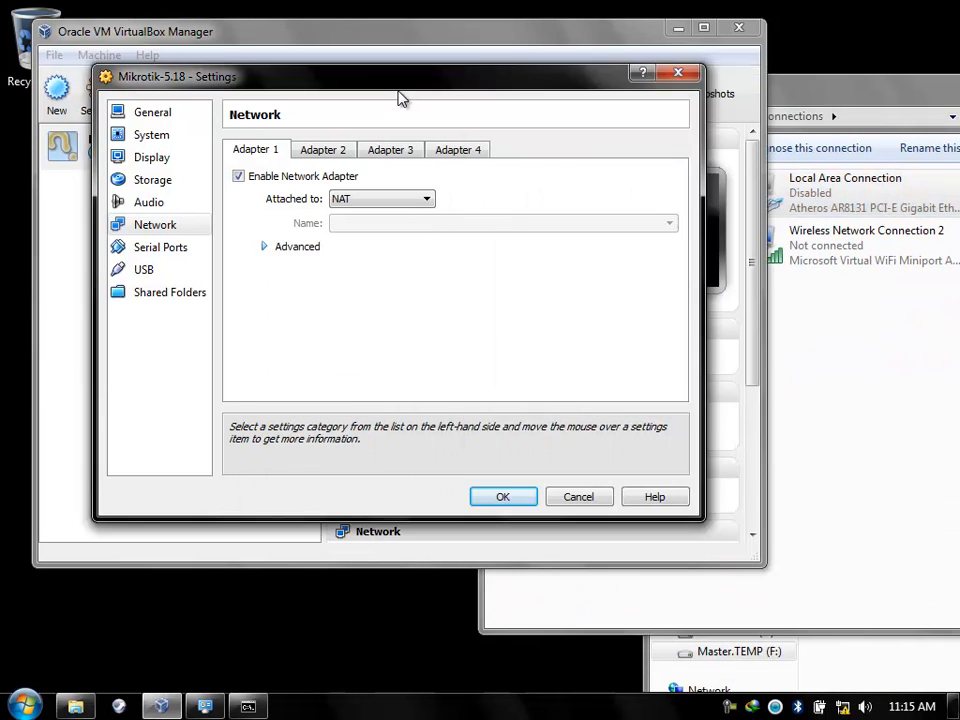
pyautogui.moveTo(400, 97); pyautogui.dragTo(313, 99)
pyautogui.click(222, 157)
pyautogui.click(316, 156)
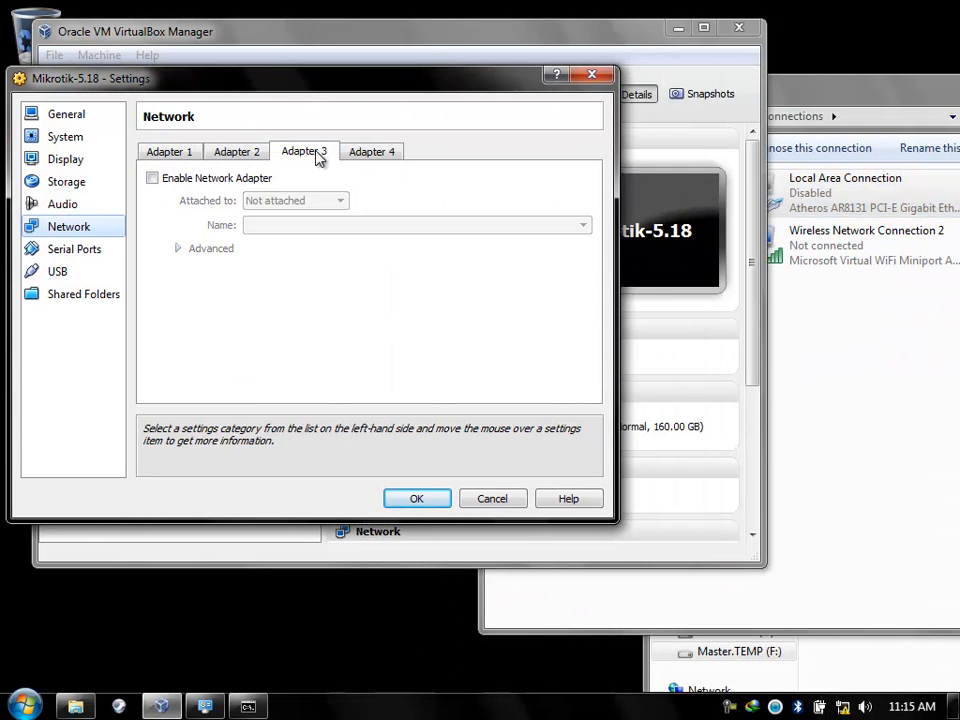
pyautogui.click(169, 153)
# Compare adapter 1's attachment options with the host's Host-Only and wireless connections.
pyautogui.click(297, 201)
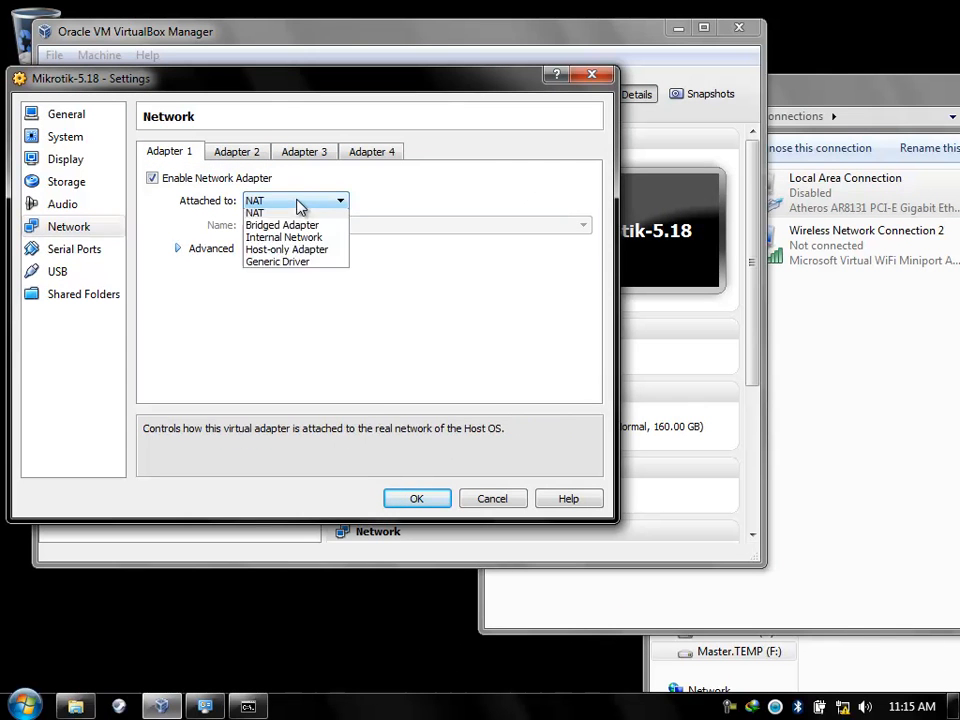
pyautogui.click(831, 156)
pyautogui.moveTo(812, 98); pyautogui.dragTo(465, 305)
pyautogui.click(703, 399)
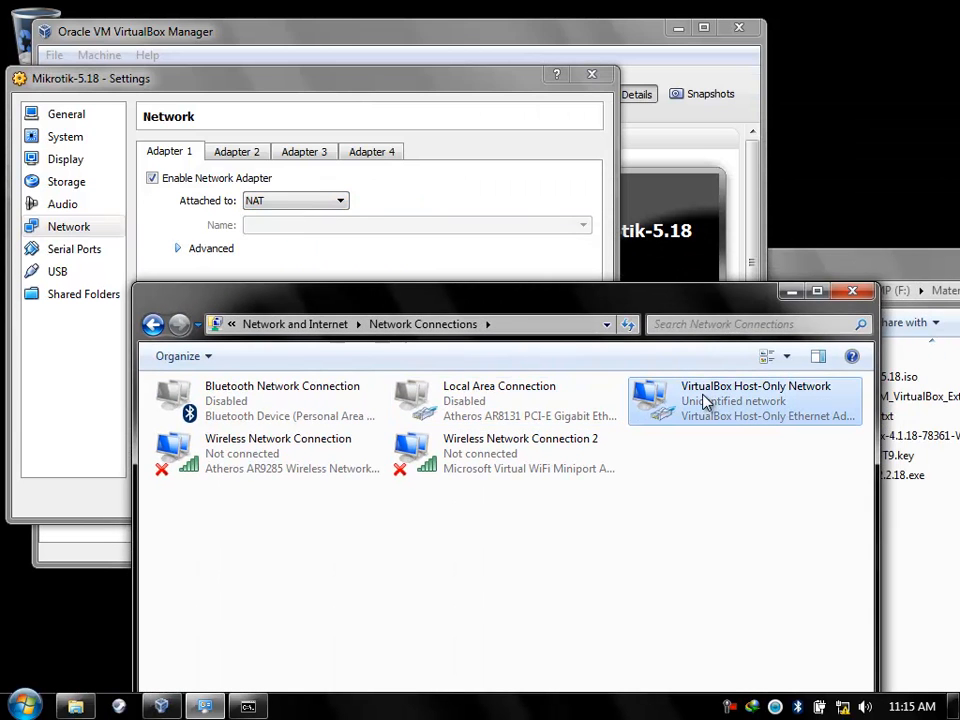
pyautogui.click(320, 468)
pyautogui.click(516, 471)
pyautogui.moveTo(534, 308); pyautogui.dragTo(810, 57)
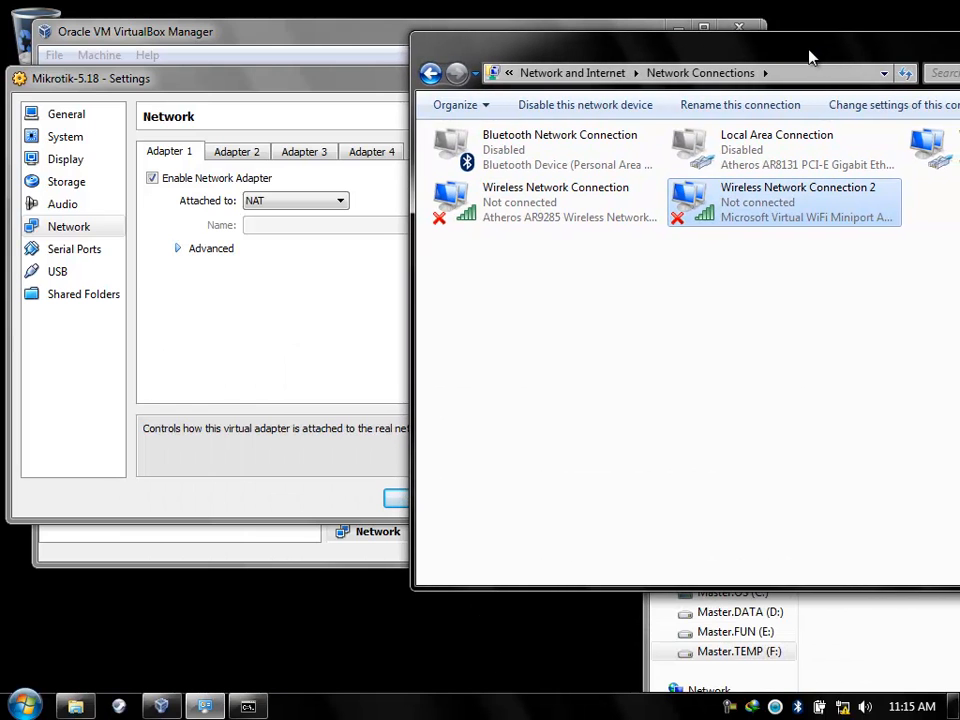
pyautogui.click(170, 160)
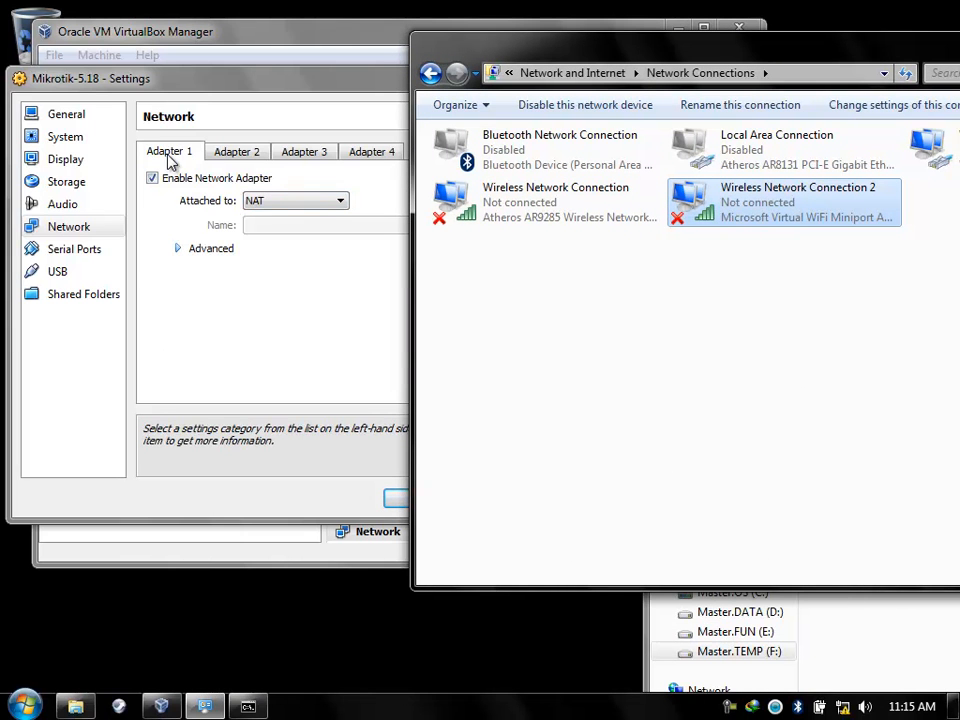
pyautogui.click(552, 218)
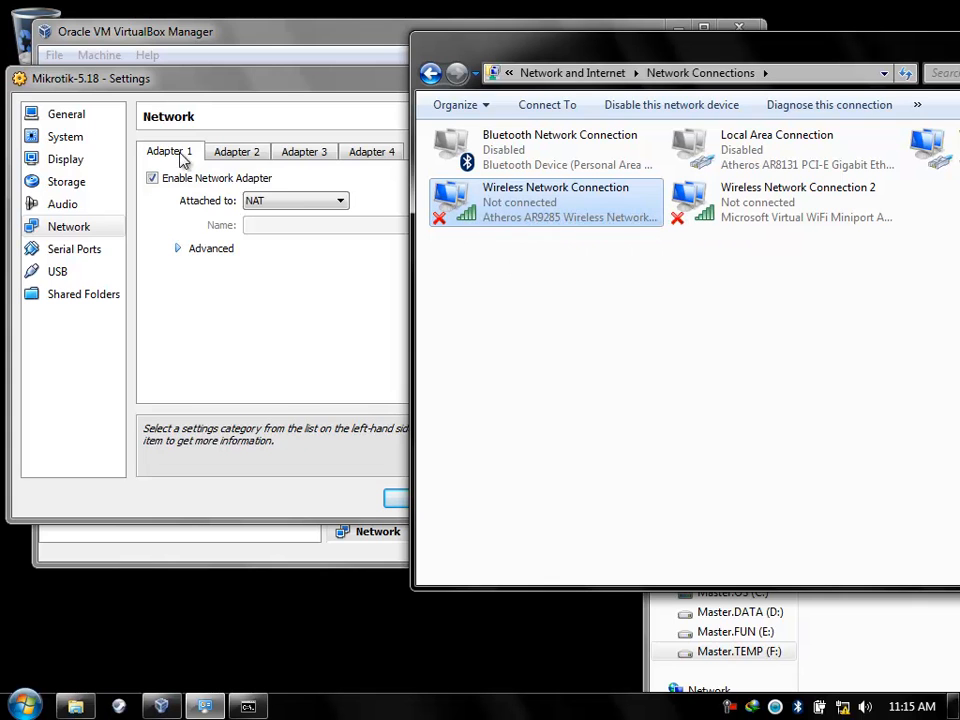
# Attach adapter 1 as a Bridged Adapter on the Atheros AR9285 Wireless Network Adapter.
pyautogui.click(289, 207)
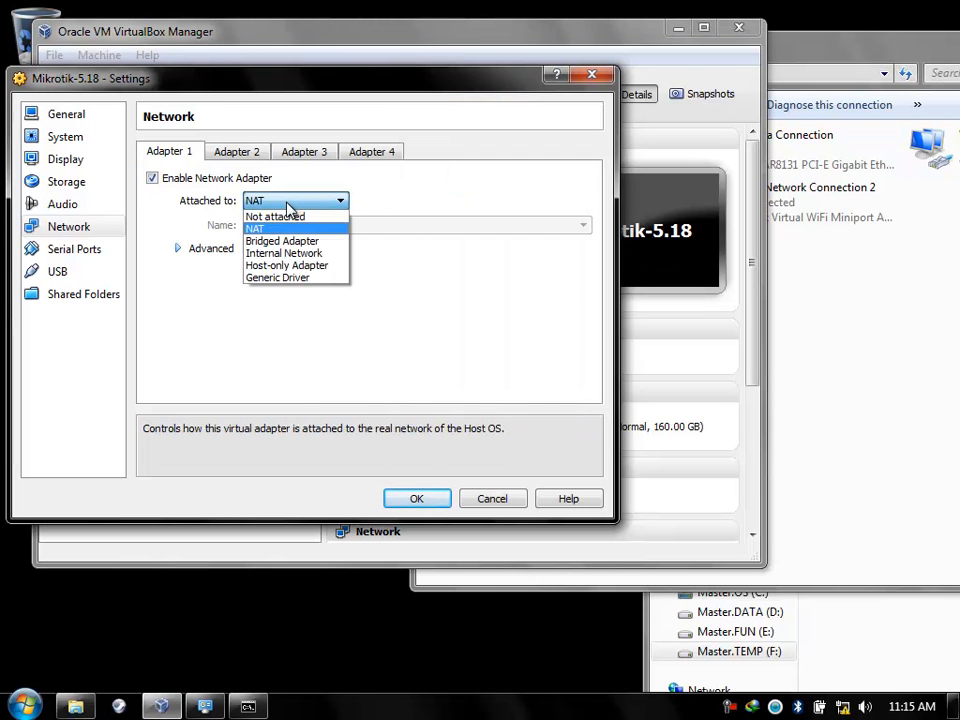
pyautogui.click(891, 274)
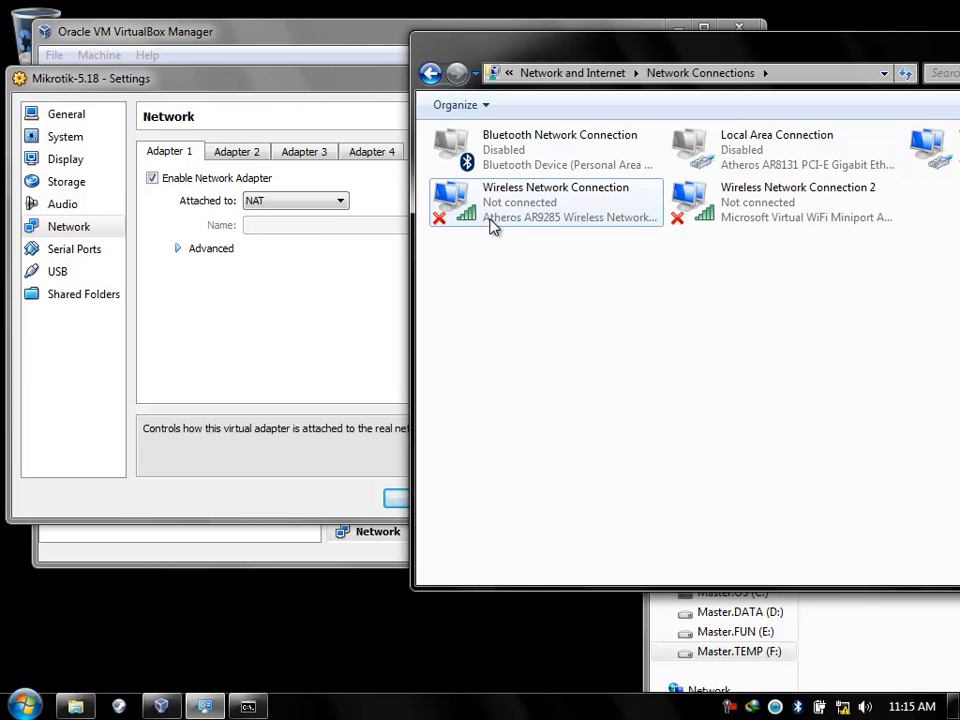
pyautogui.click(321, 201)
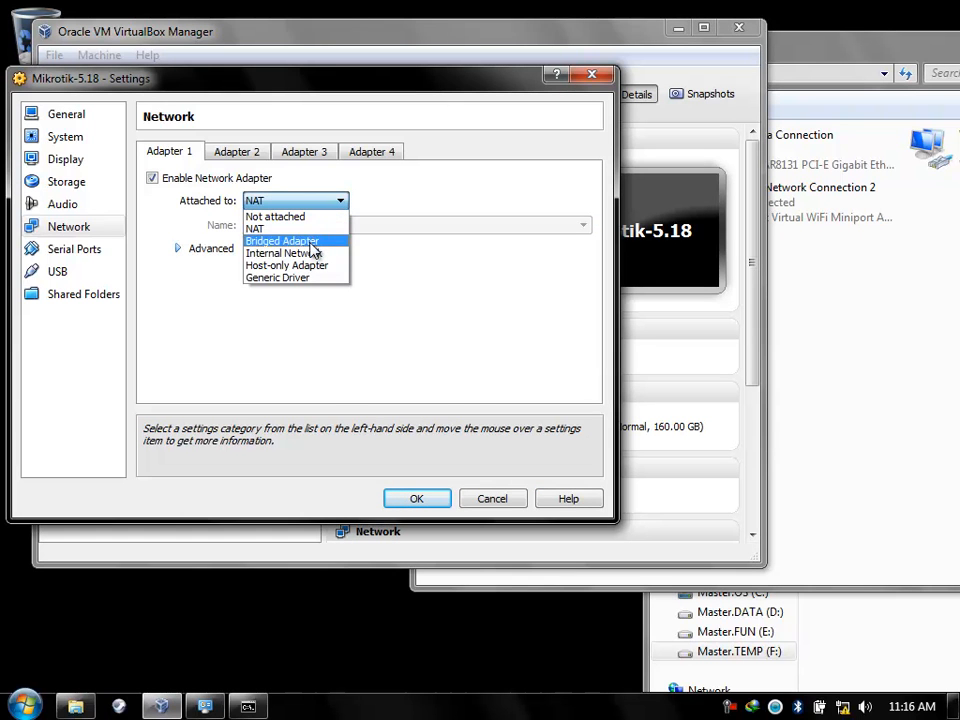
pyautogui.click(310, 241)
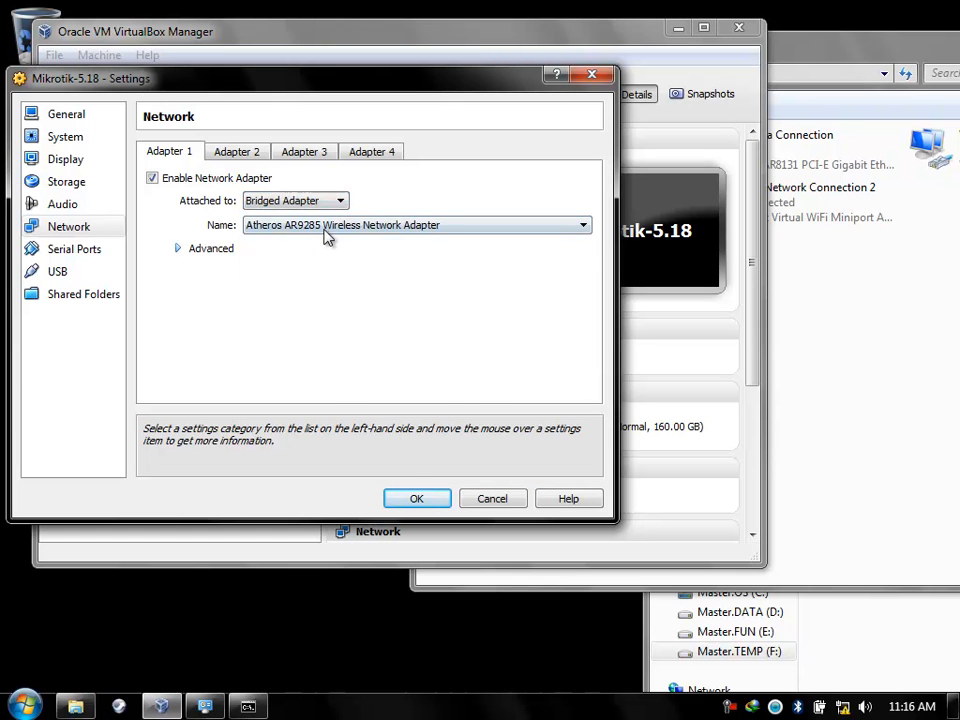
pyautogui.click(328, 235)
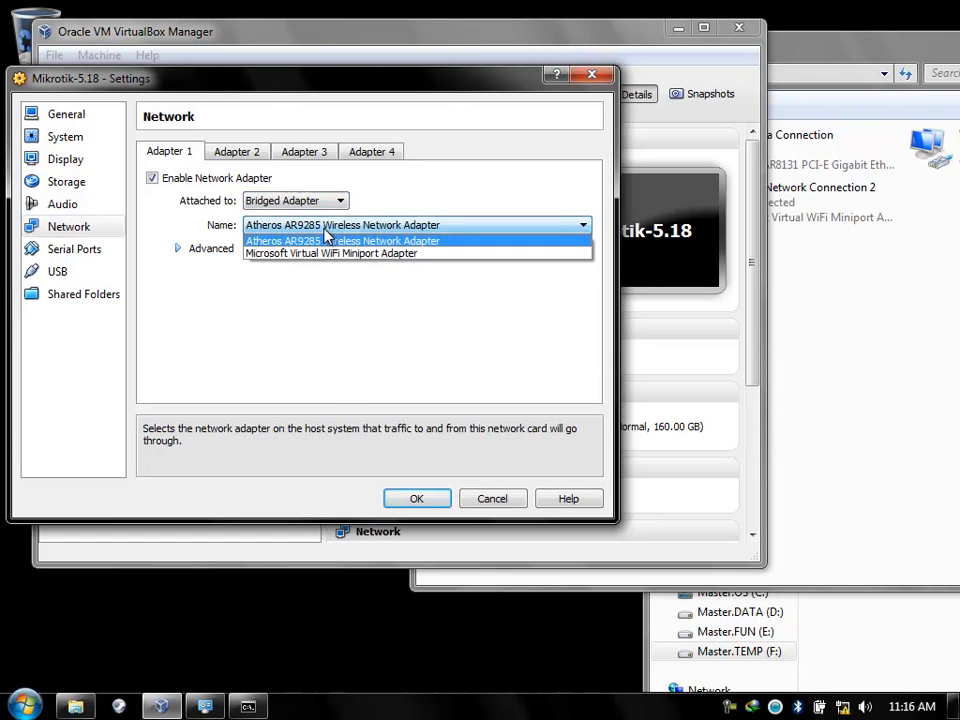
pyautogui.click(412, 245)
# Check the host's Wireless Network Connection in the network connections window.
pyautogui.click(896, 281)
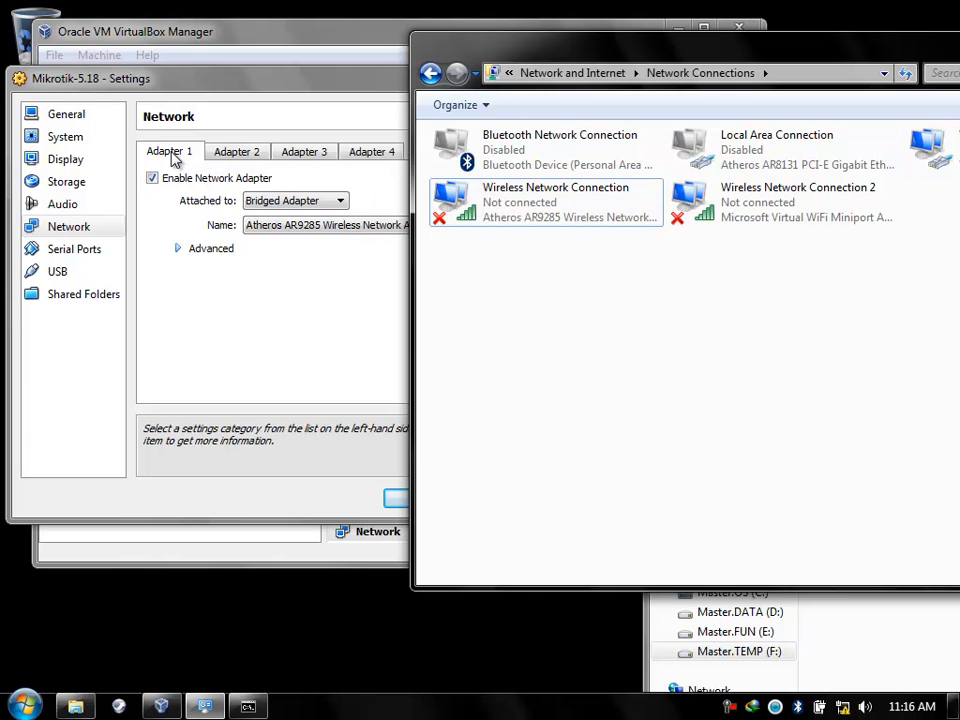
pyautogui.moveTo(238, 91); pyautogui.dragTo(185, 90)
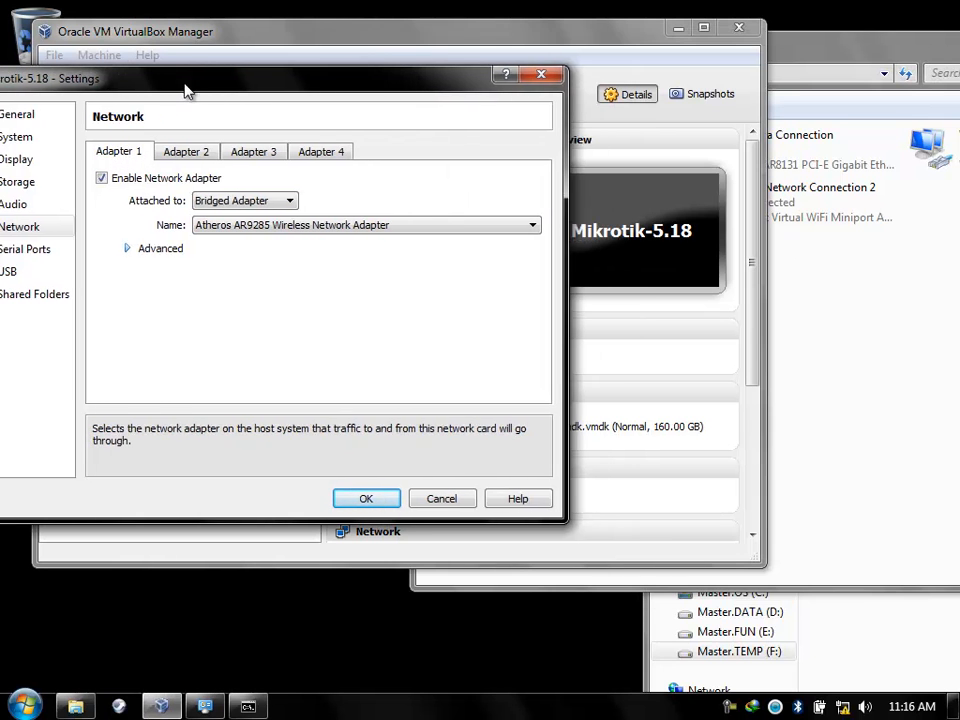
pyautogui.click(836, 288)
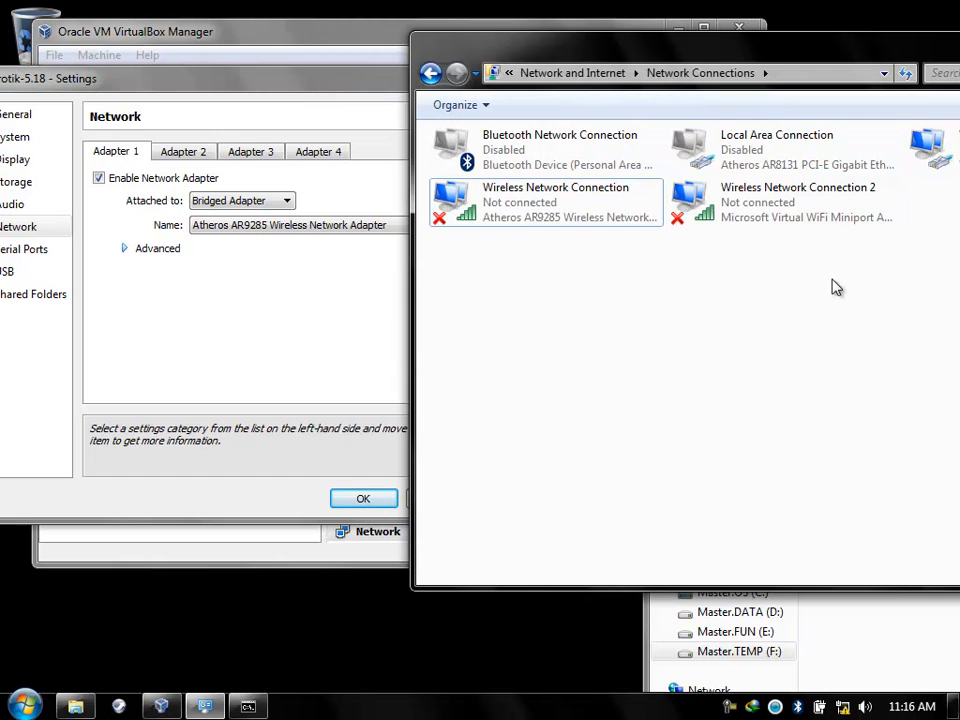
pyautogui.click(546, 199)
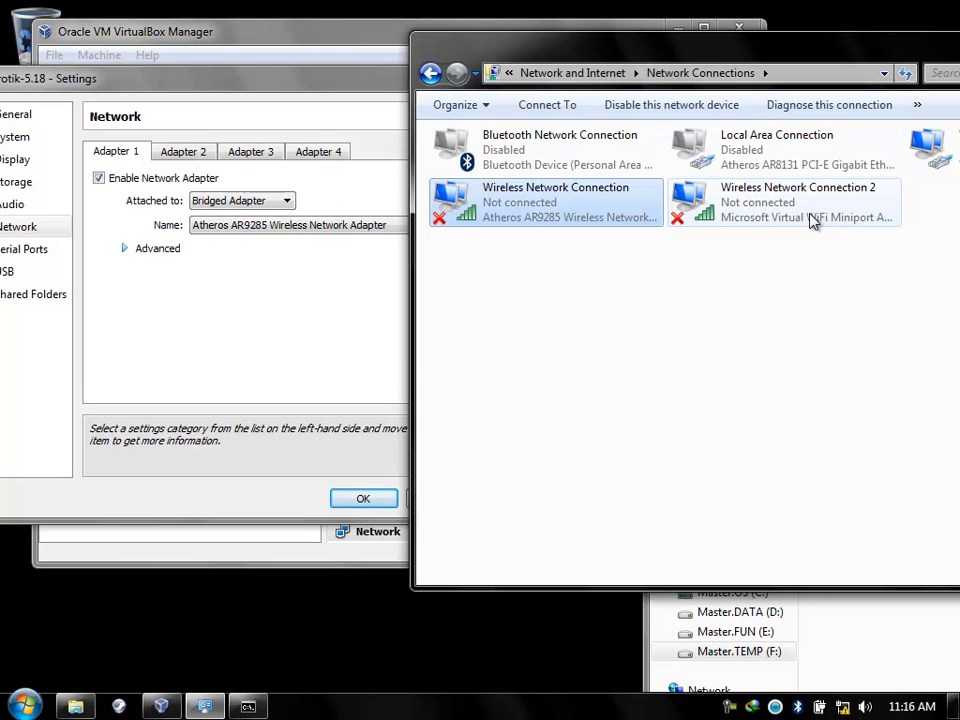
# Enable adapter 2 as a Bridged Adapter on the Microsoft Virtual WiFi Miniport Adapter.
pyautogui.click(186, 151)
pyautogui.click(141, 180)
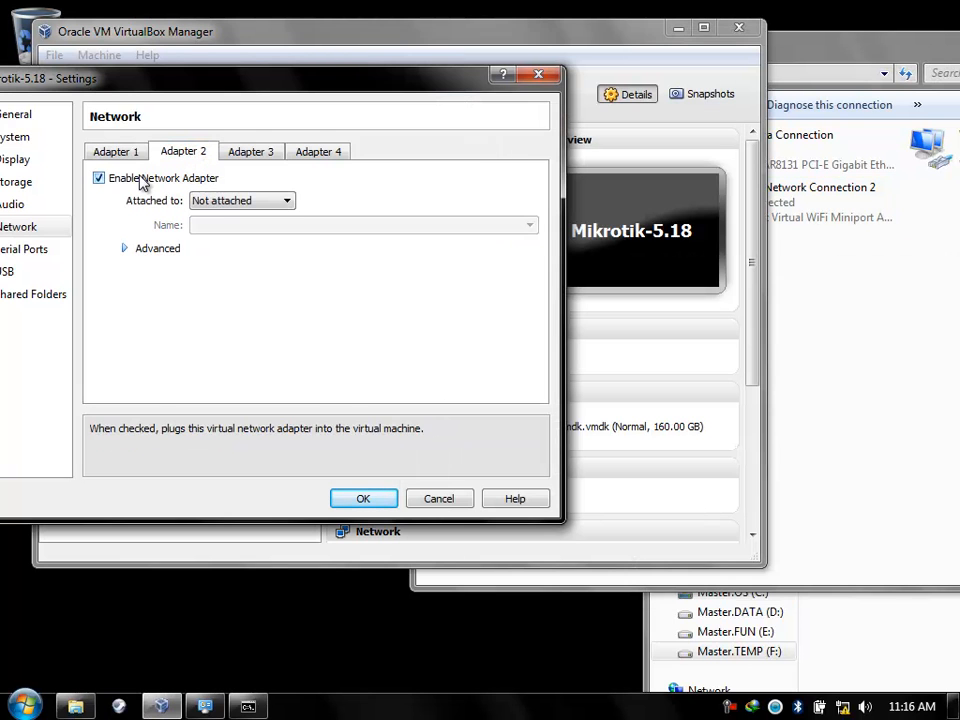
pyautogui.click(280, 200)
pyautogui.click(255, 245)
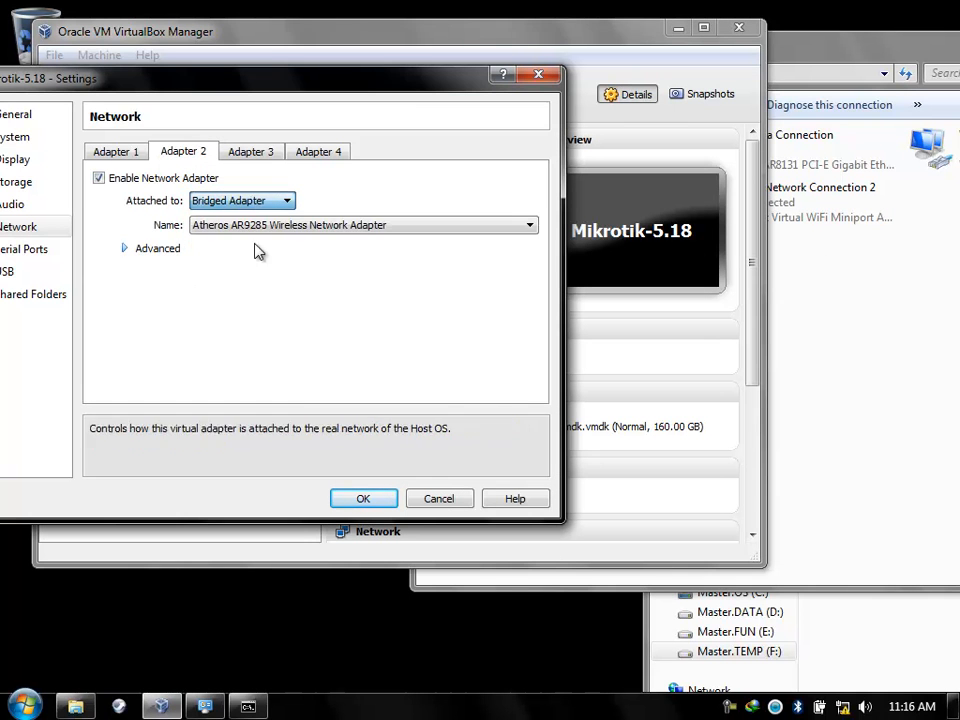
pyautogui.click(268, 226)
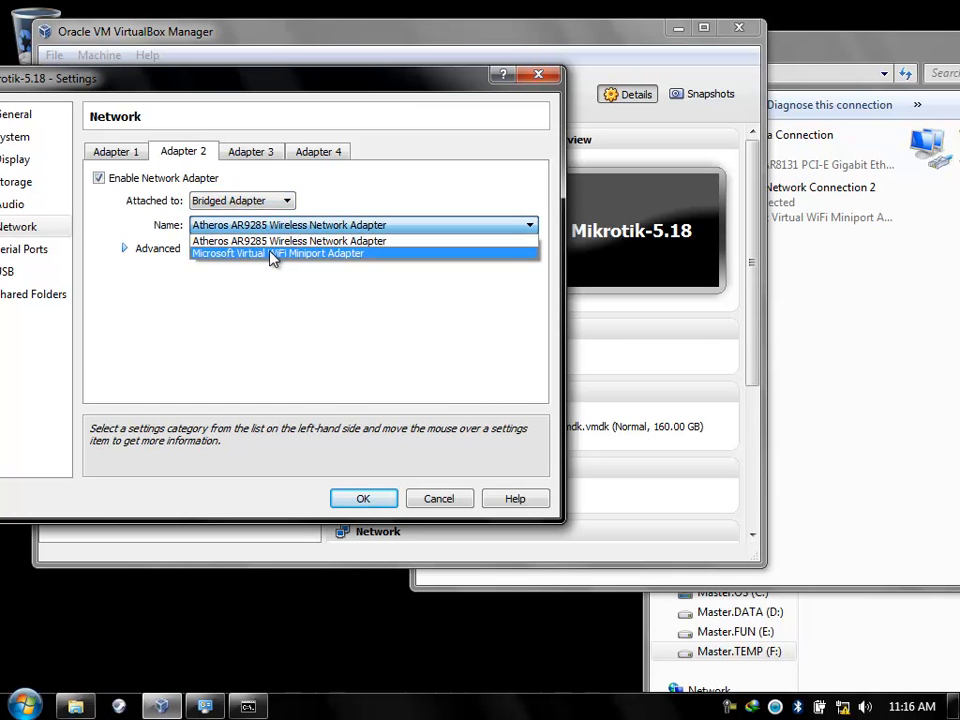
pyautogui.click(272, 254)
pyautogui.click(769, 246)
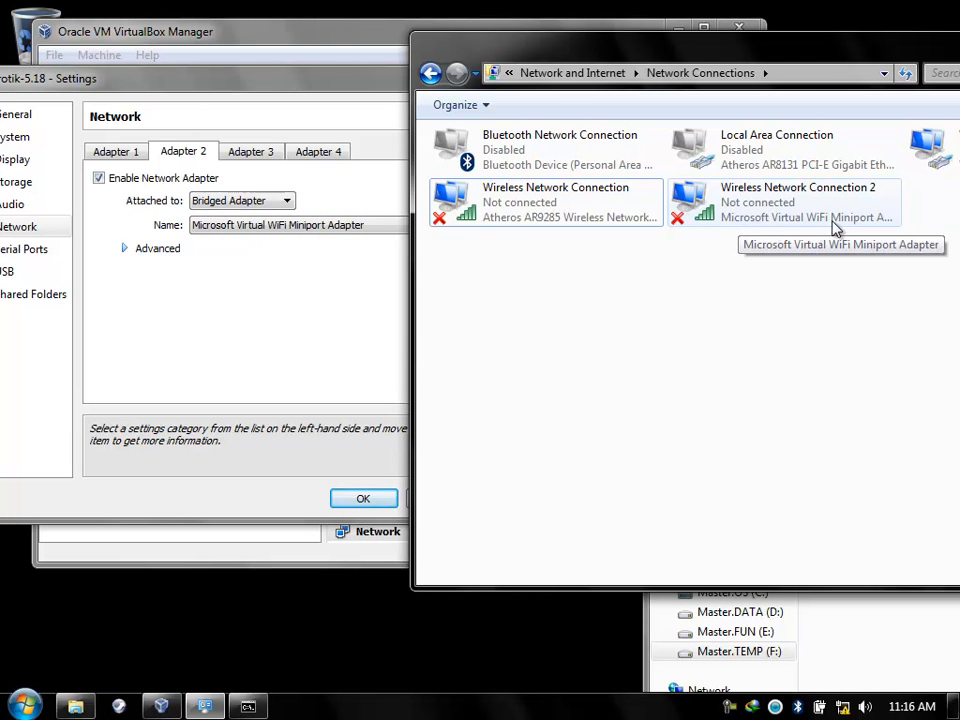
pyautogui.click(254, 155)
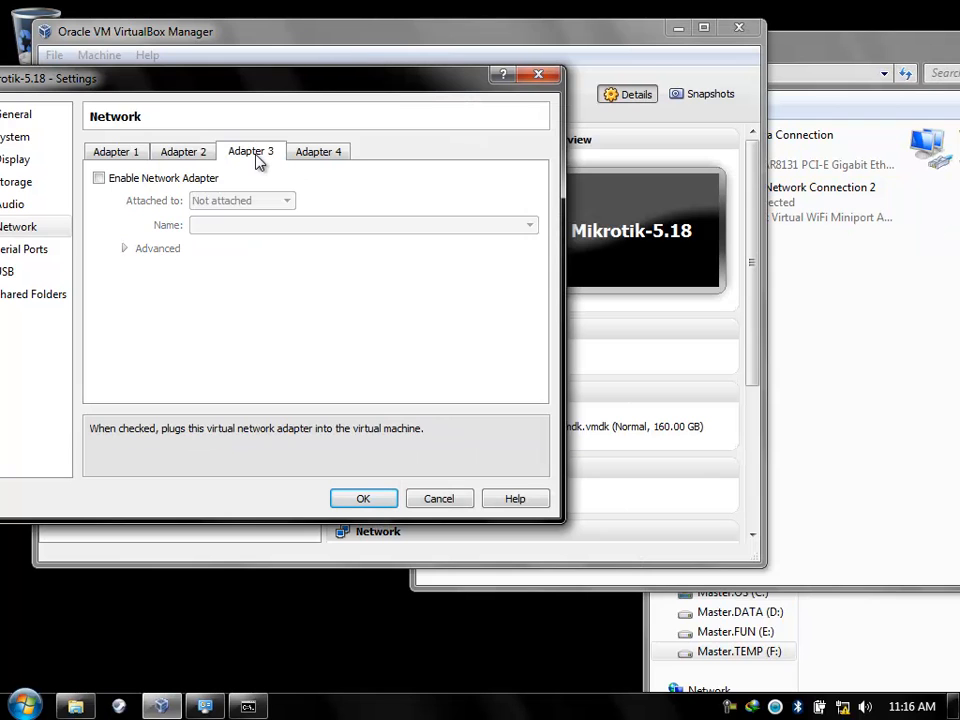
# Tick Enable on Adapter 3 and attach it as Host-only Adapter (VirtualBox Host-Only Ethernet Adapter).
pyautogui.click(113, 182)
pyautogui.click(242, 203)
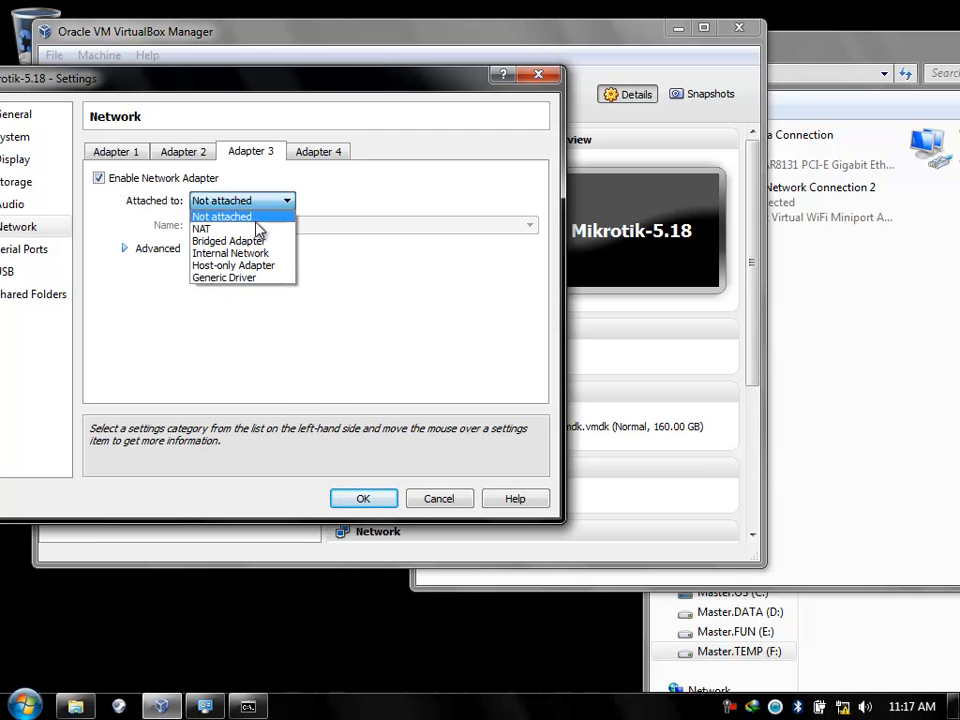
pyautogui.click(257, 204)
pyautogui.click(257, 208)
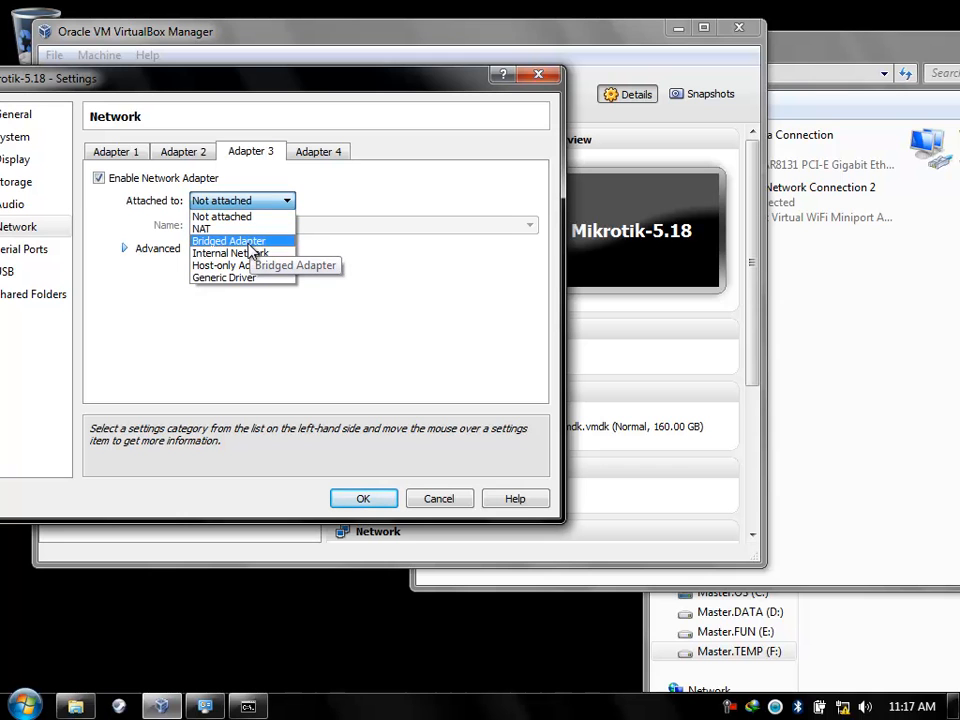
pyautogui.click(250, 242)
pyautogui.click(277, 228)
pyautogui.click(277, 228)
pyautogui.click(285, 202)
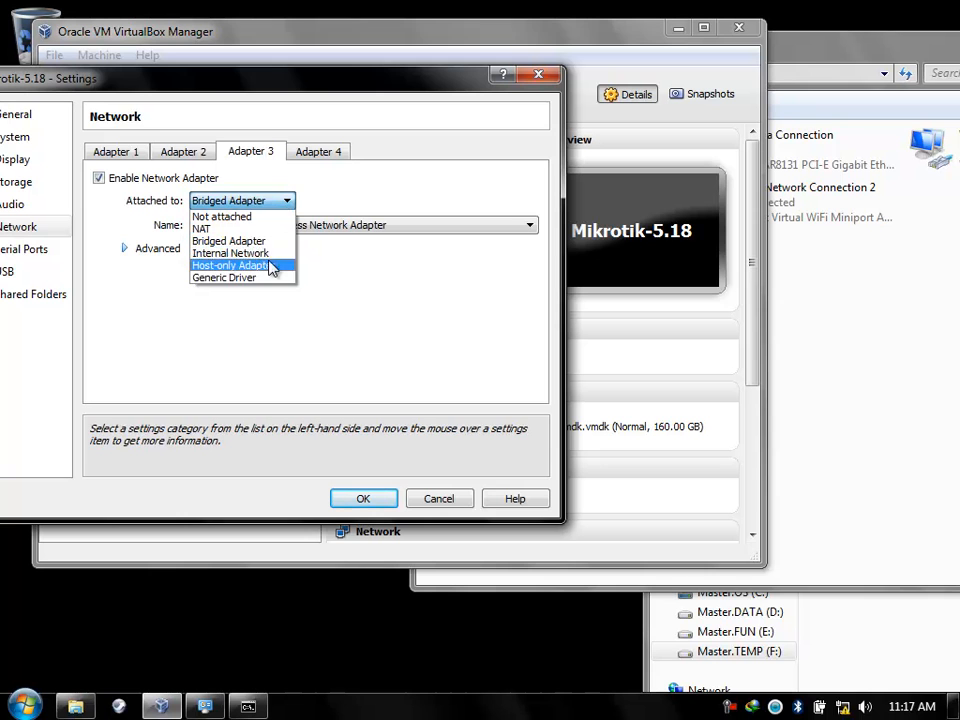
pyautogui.click(270, 266)
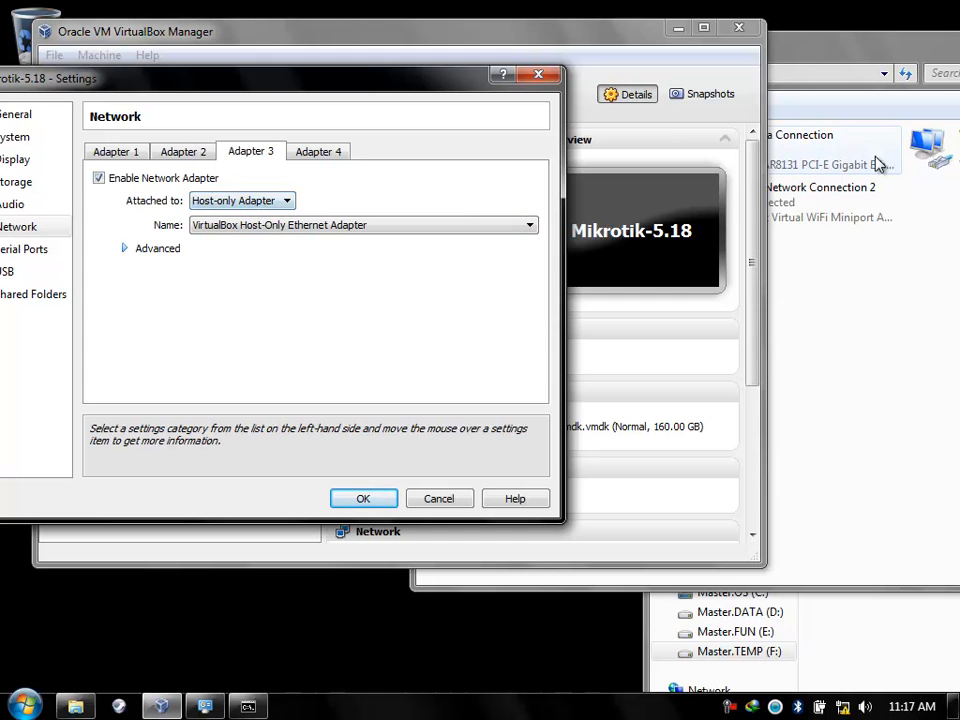
pyautogui.click(874, 47)
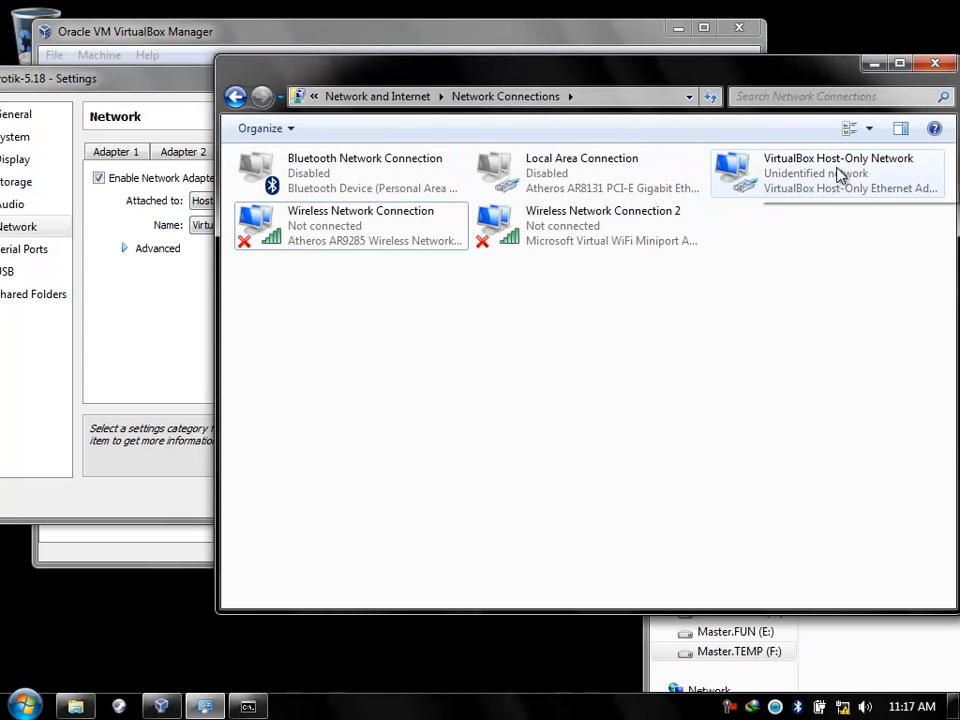
pyautogui.moveTo(639, 73); pyautogui.dragTo(928, 68)
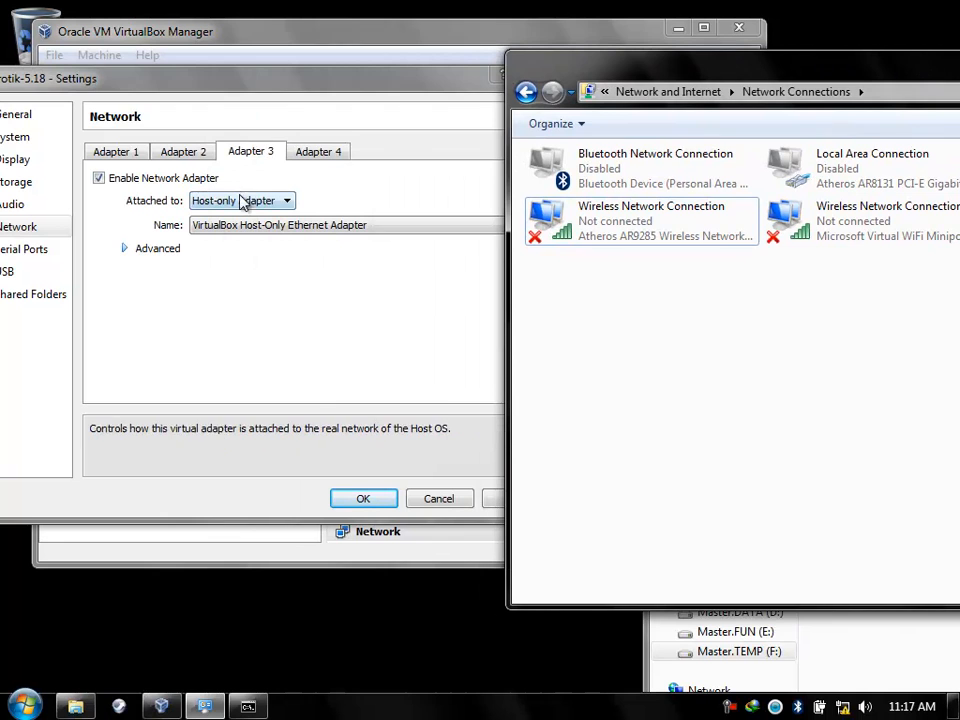
pyautogui.click(103, 156)
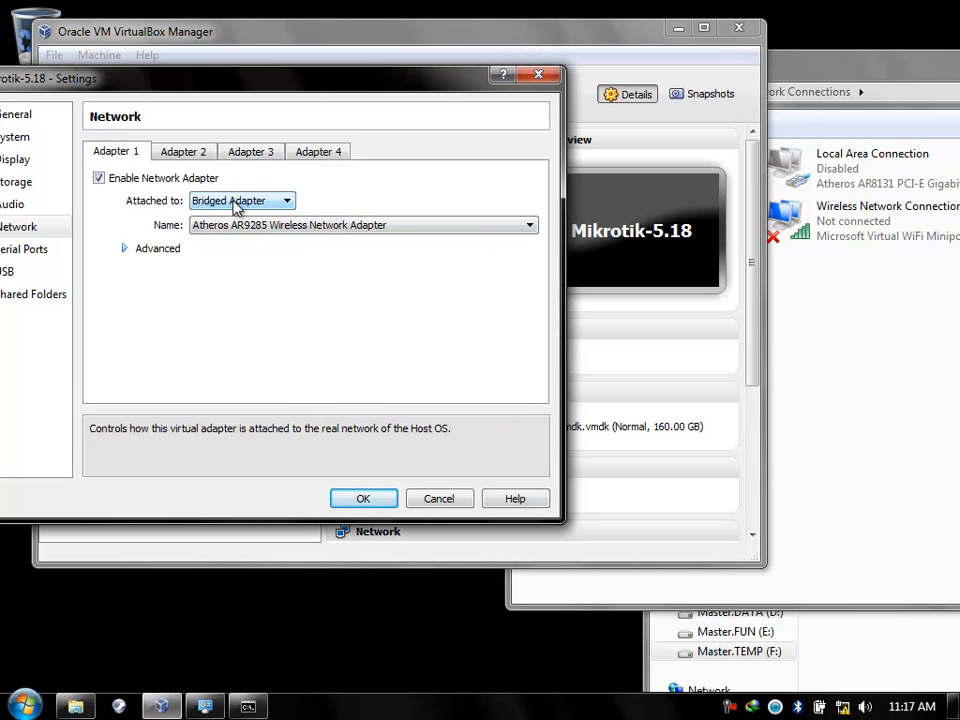
pyautogui.click(836, 366)
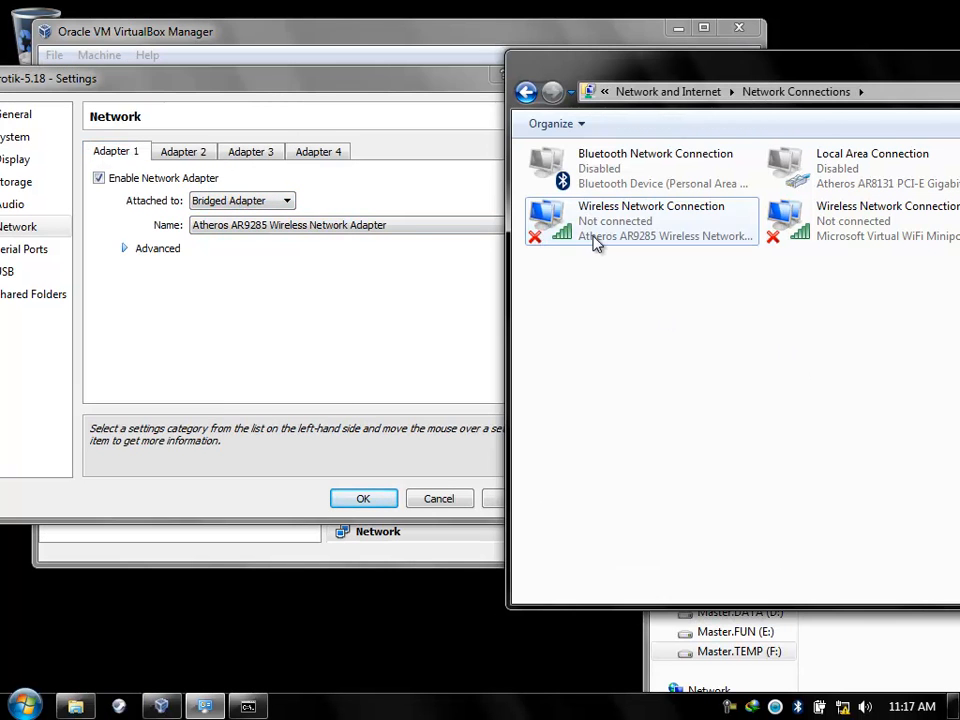
pyautogui.click(594, 245)
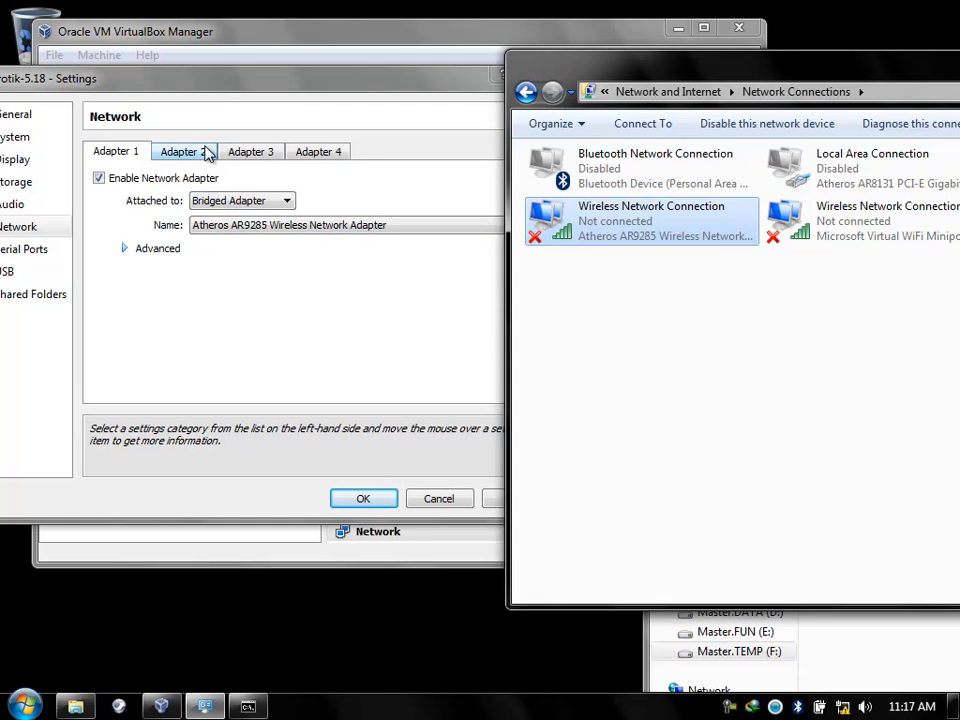
pyautogui.click(207, 152)
pyautogui.click(795, 237)
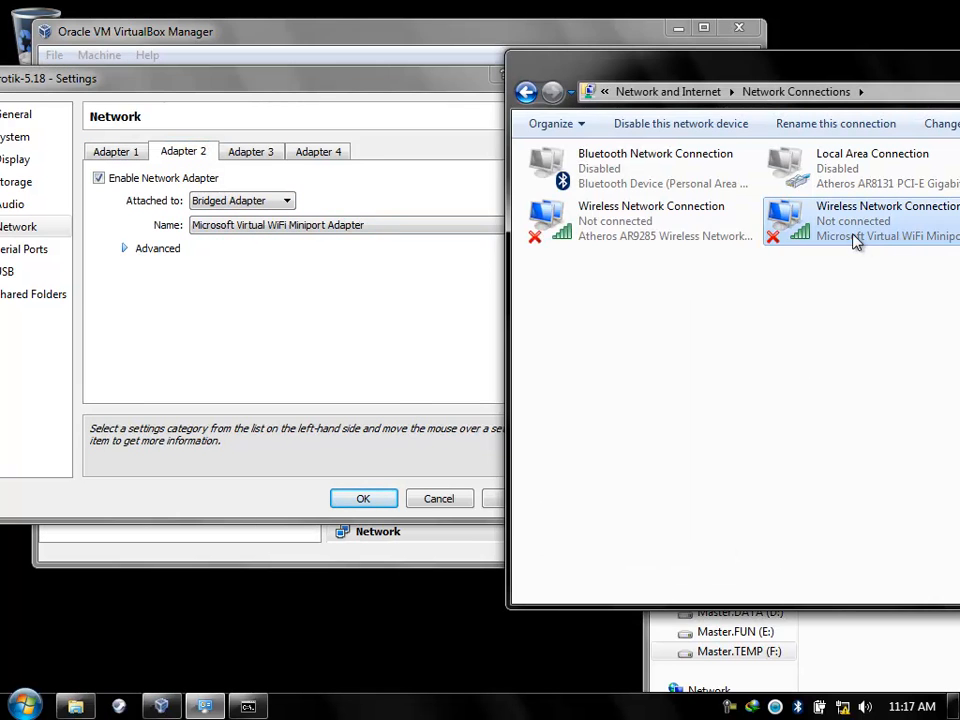
pyautogui.click(250, 151)
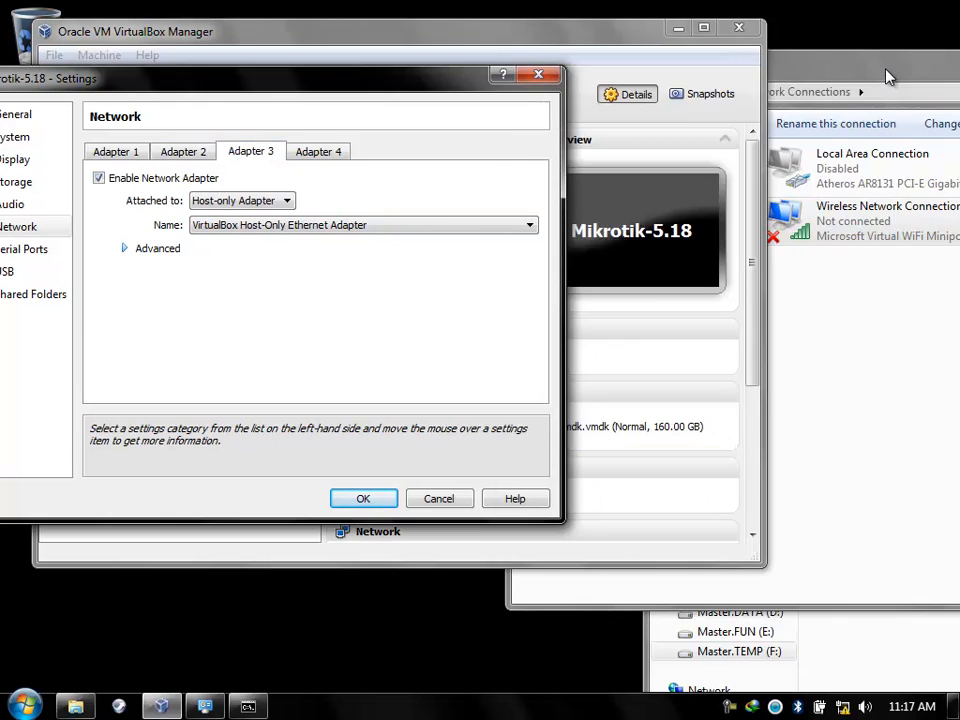
pyautogui.moveTo(880, 72); pyautogui.dragTo(683, 127)
pyautogui.click(396, 86)
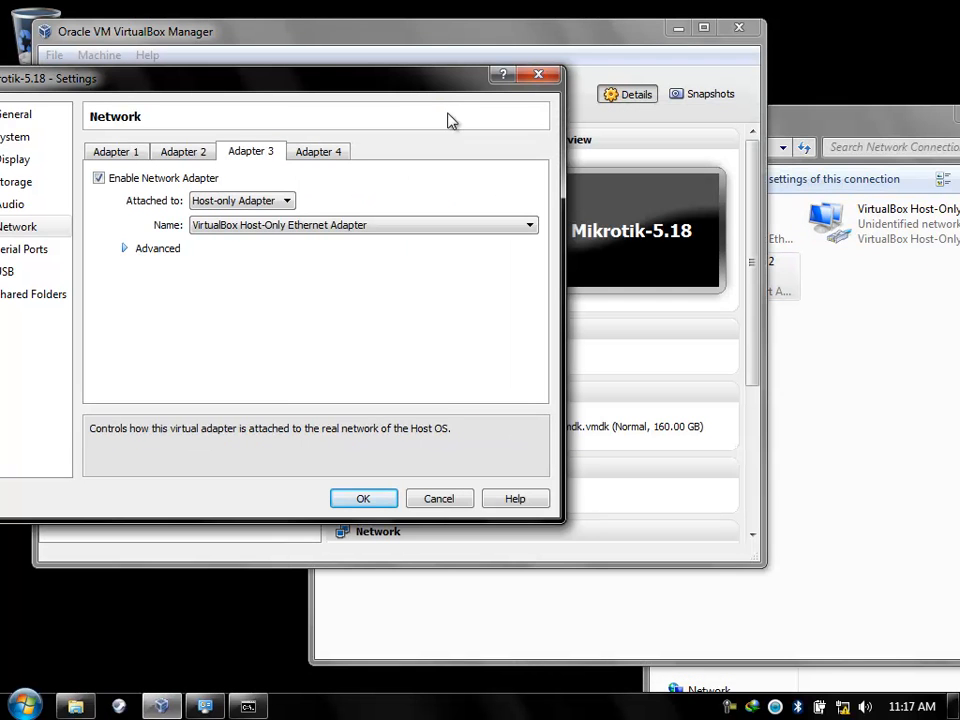
pyautogui.click(112, 153)
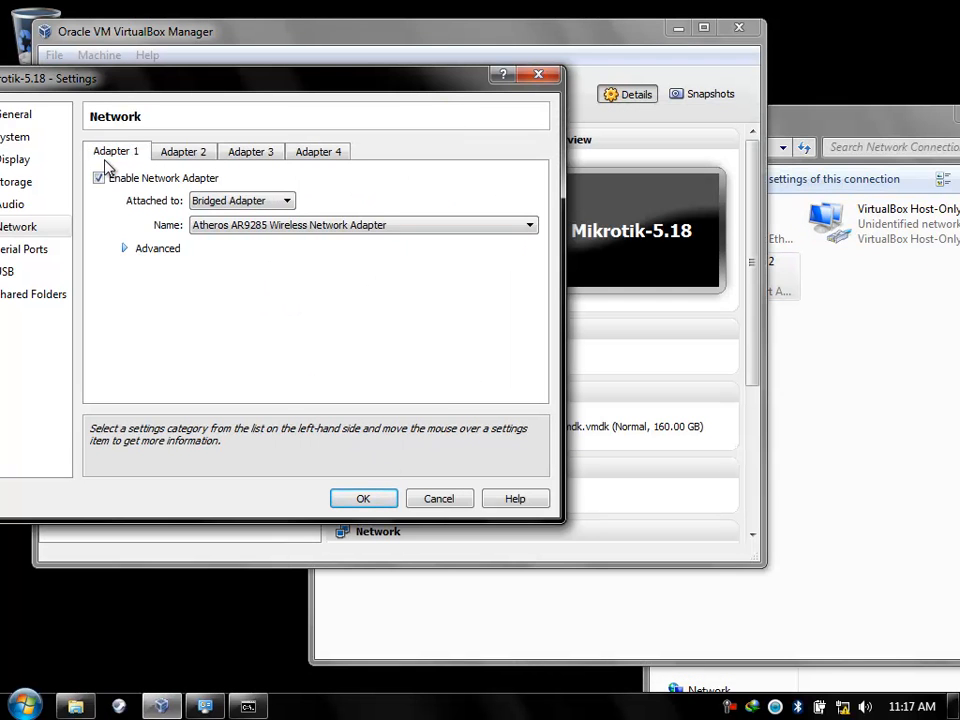
pyautogui.click(176, 156)
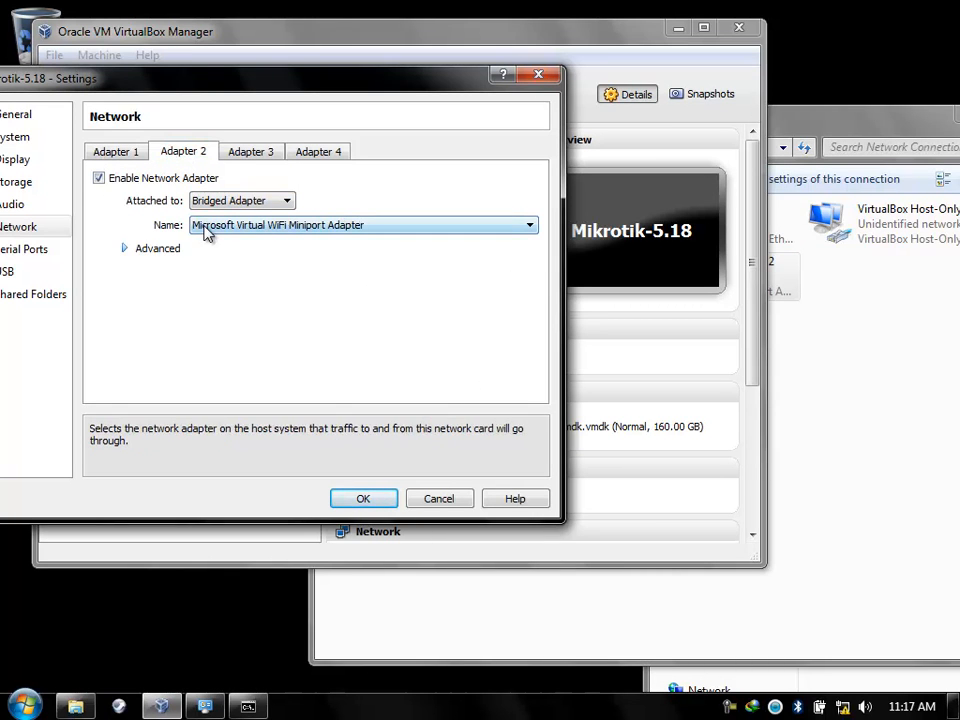
pyautogui.click(249, 156)
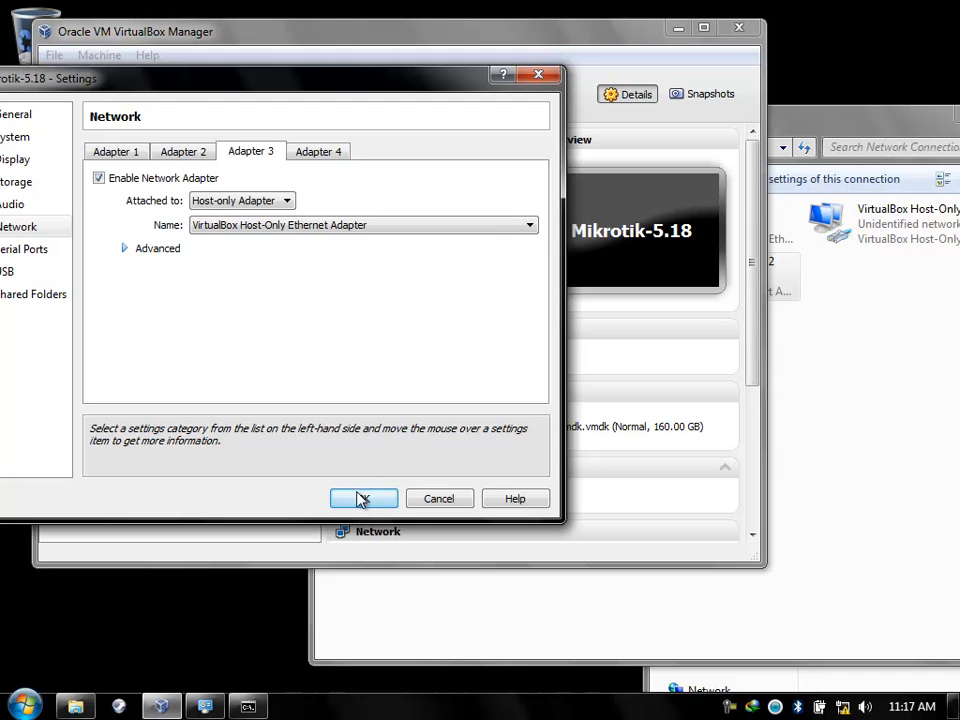
# Review the Serial Ports, USB and three network adapter pages, then confirm with OK.
pyautogui.moveTo(189, 88); pyautogui.dragTo(430, 92)
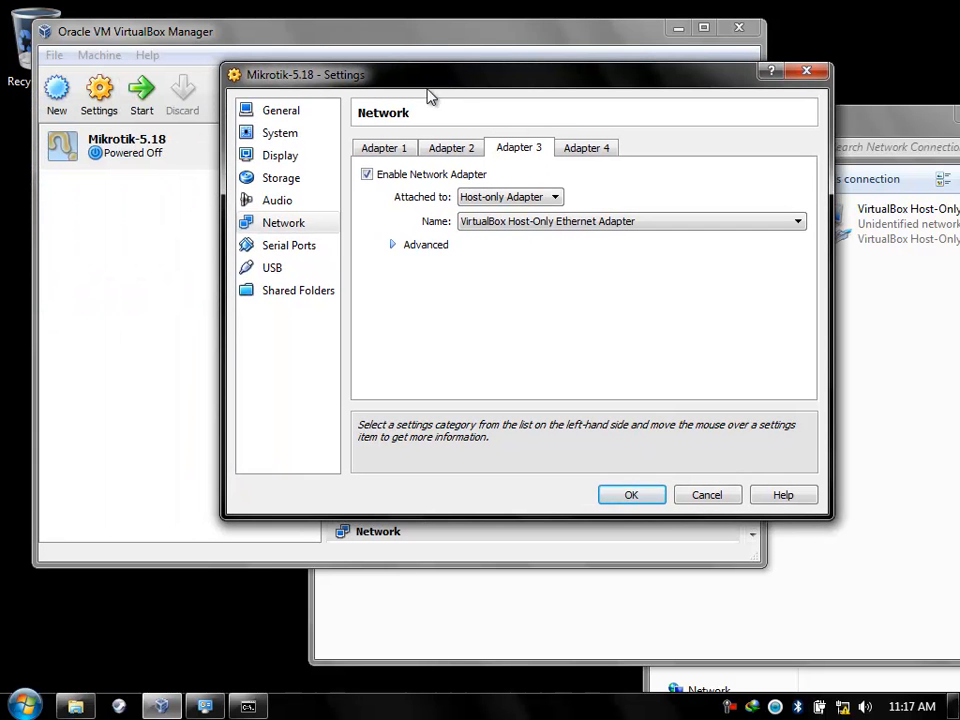
pyautogui.click(300, 246)
pyautogui.click(300, 268)
pyautogui.click(292, 248)
pyautogui.click(289, 224)
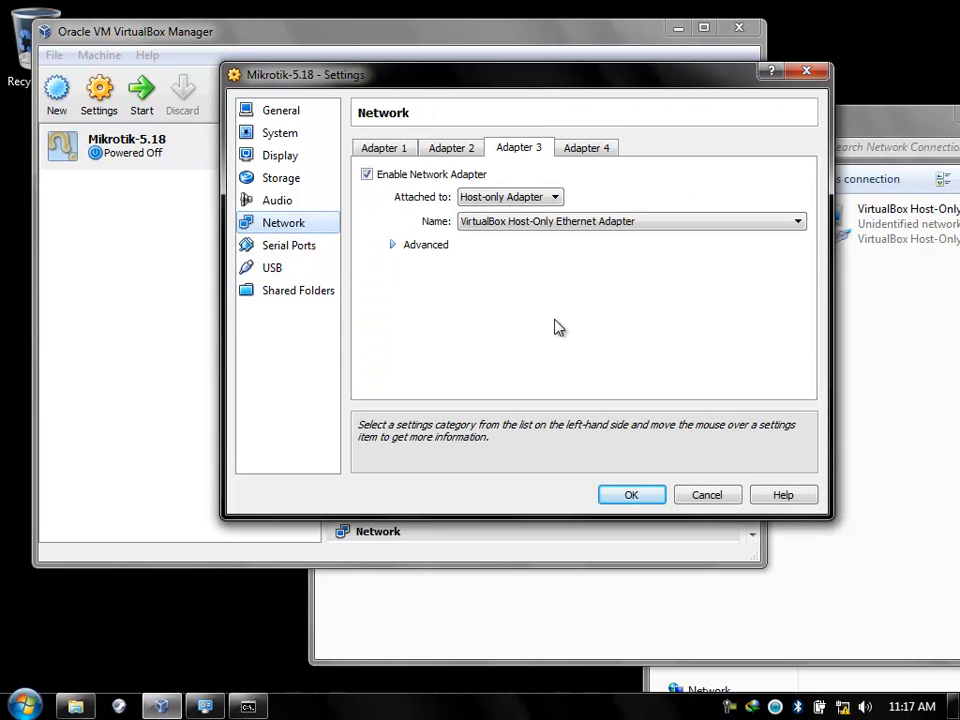
pyautogui.click(388, 152)
pyautogui.click(450, 152)
pyautogui.click(500, 152)
pyautogui.click(645, 498)
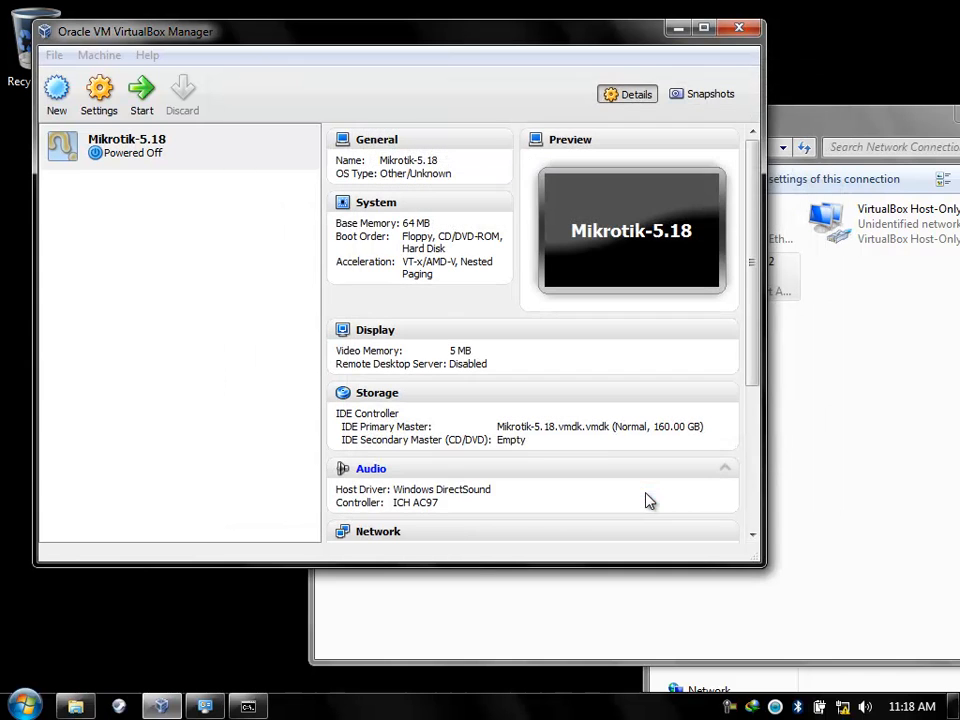
# Start Mikrotik-5.18 and permanently dismiss the keyboard capture notice.
pyautogui.click(144, 99)
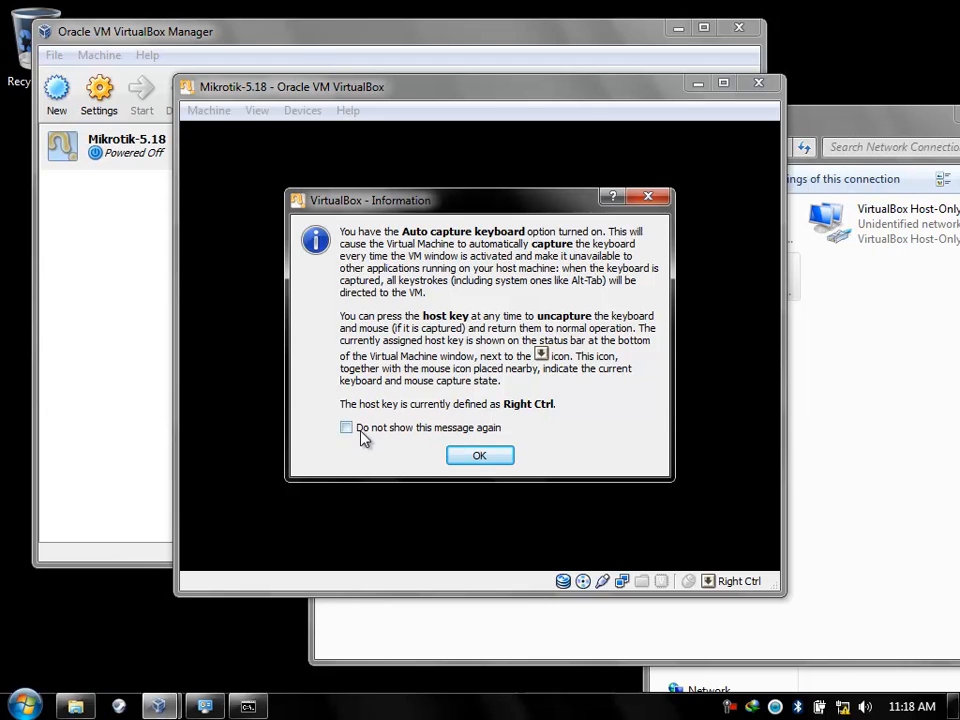
pyautogui.click(347, 428)
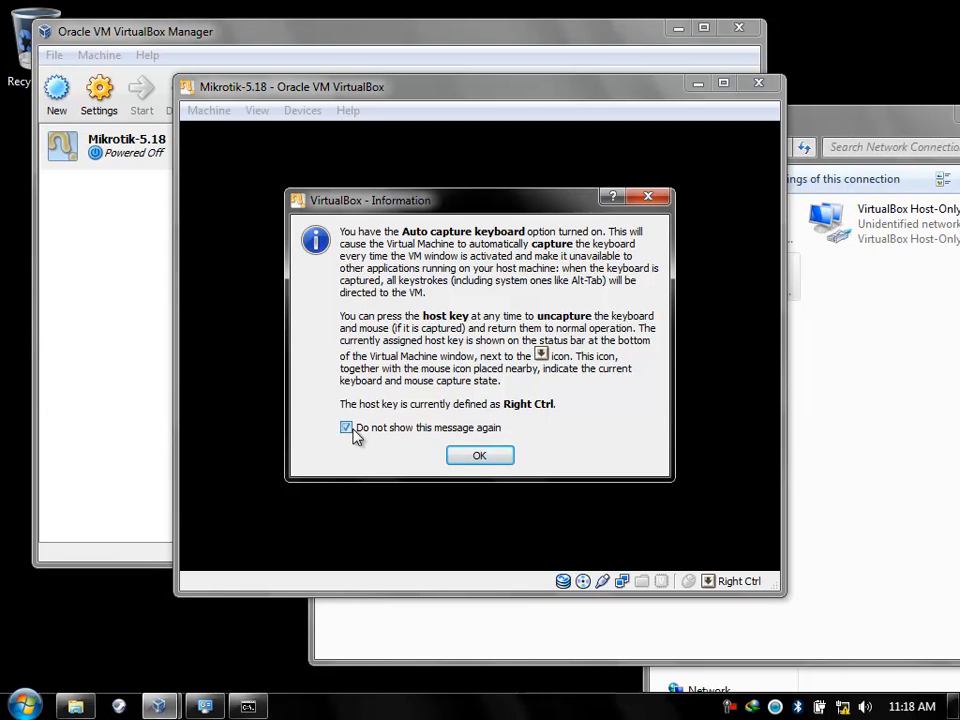
pyautogui.click(478, 456)
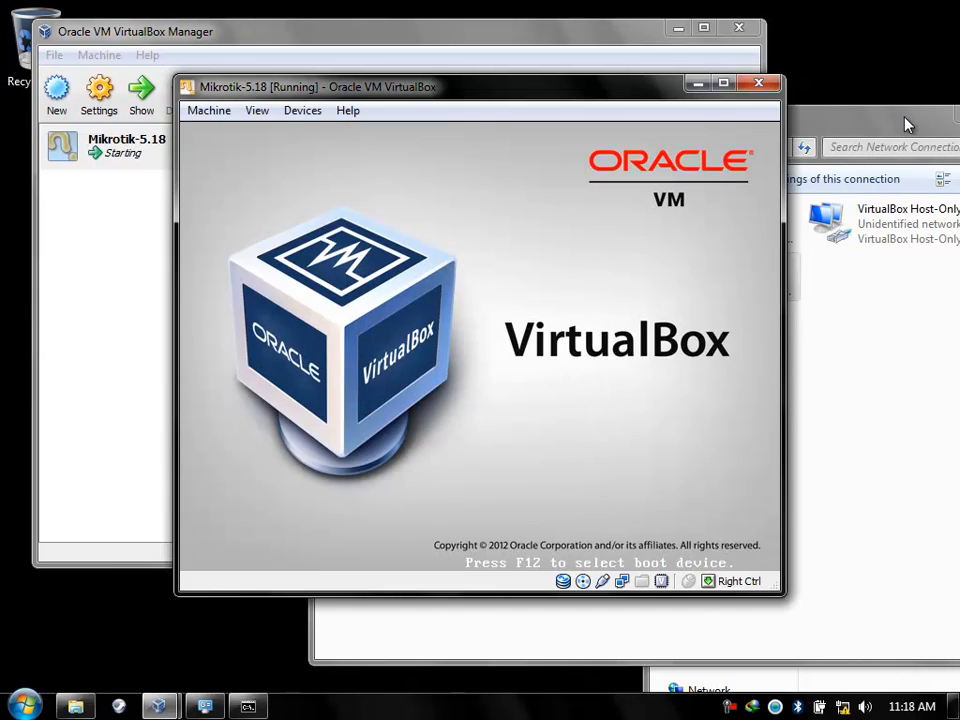
# Rearrange the windows around the VM and close the Materi Tutorial folder.
pyautogui.moveTo(906, 124); pyautogui.dragTo(731, 390)
pyautogui.moveTo(621, 91); pyautogui.dragTo(557, 68)
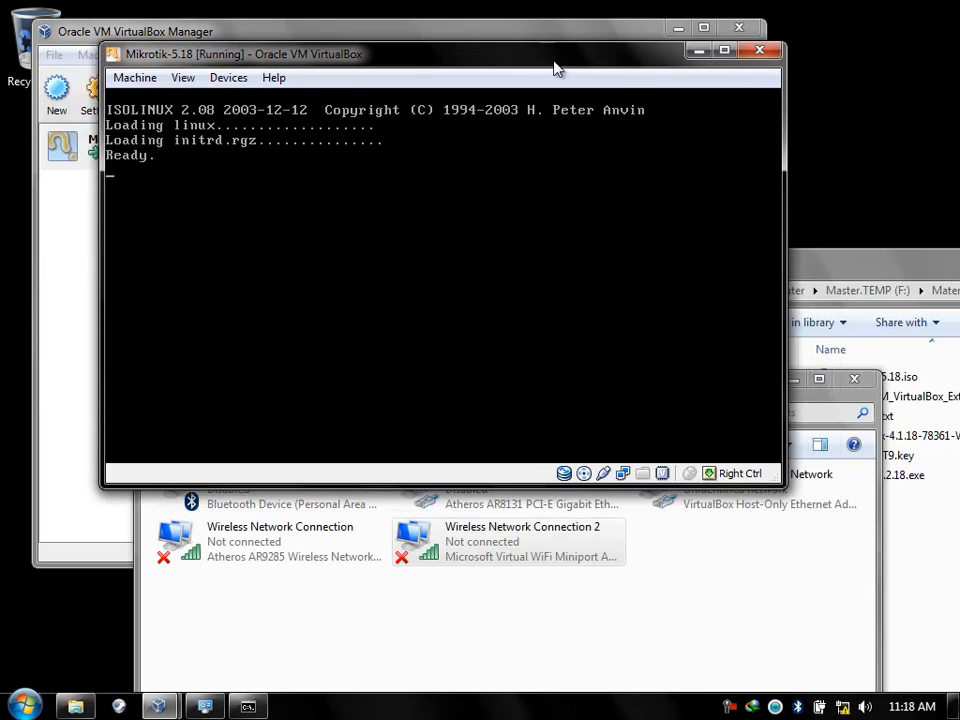
pyautogui.moveTo(895, 281); pyautogui.dragTo(533, 133)
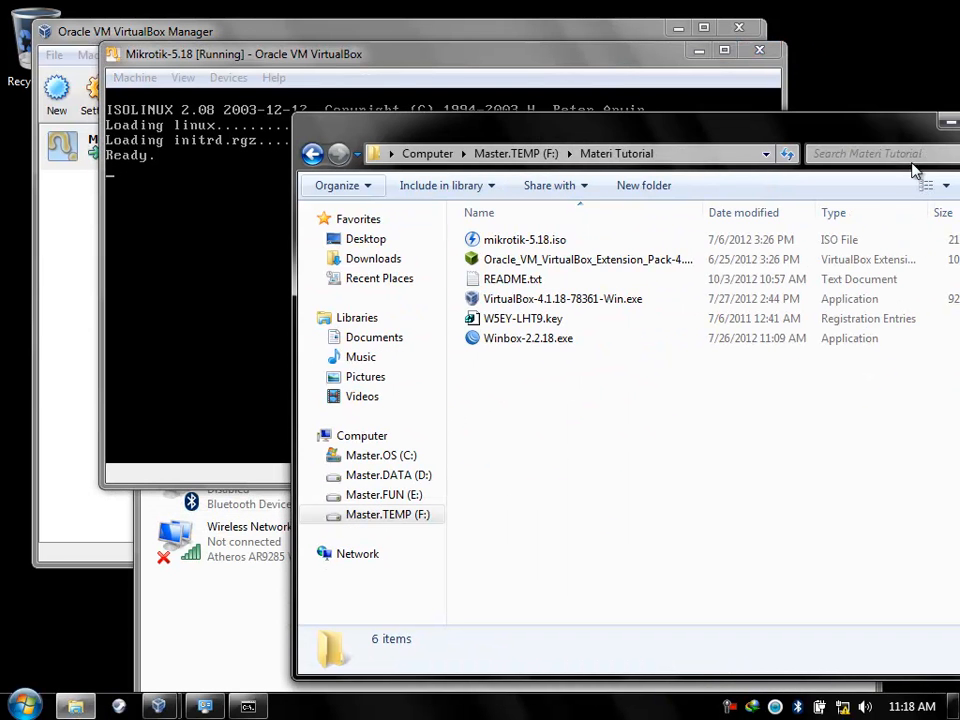
pyautogui.moveTo(955, 137); pyautogui.dragTo(724, 145)
pyautogui.click(780, 131)
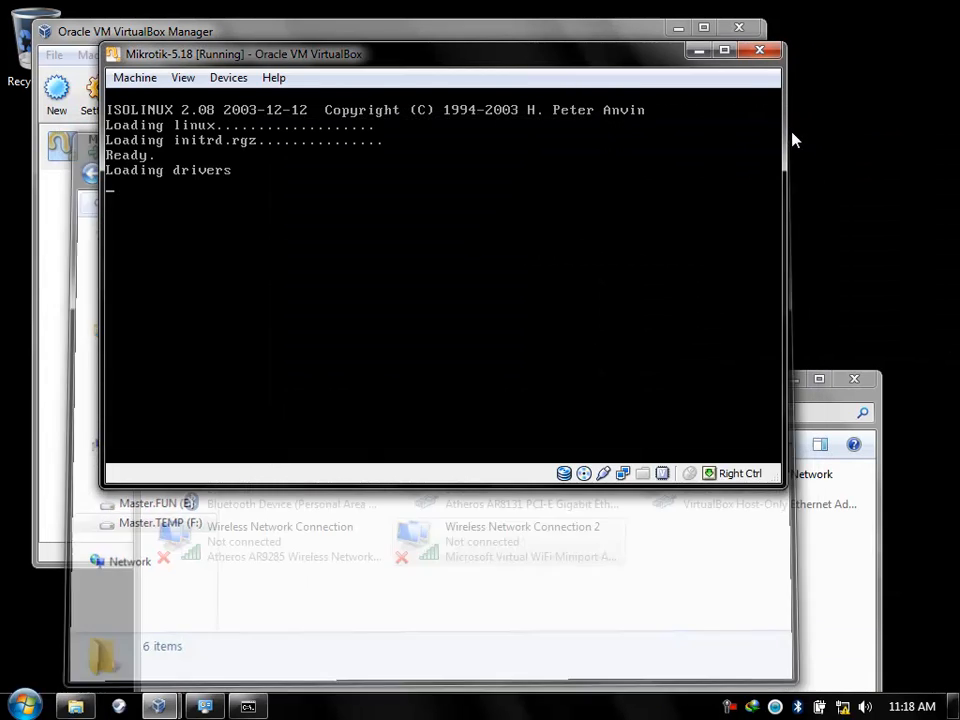
# Bring the VM forward and toggle the installer selection to all, then minimum system.
pyautogui.click(820, 408)
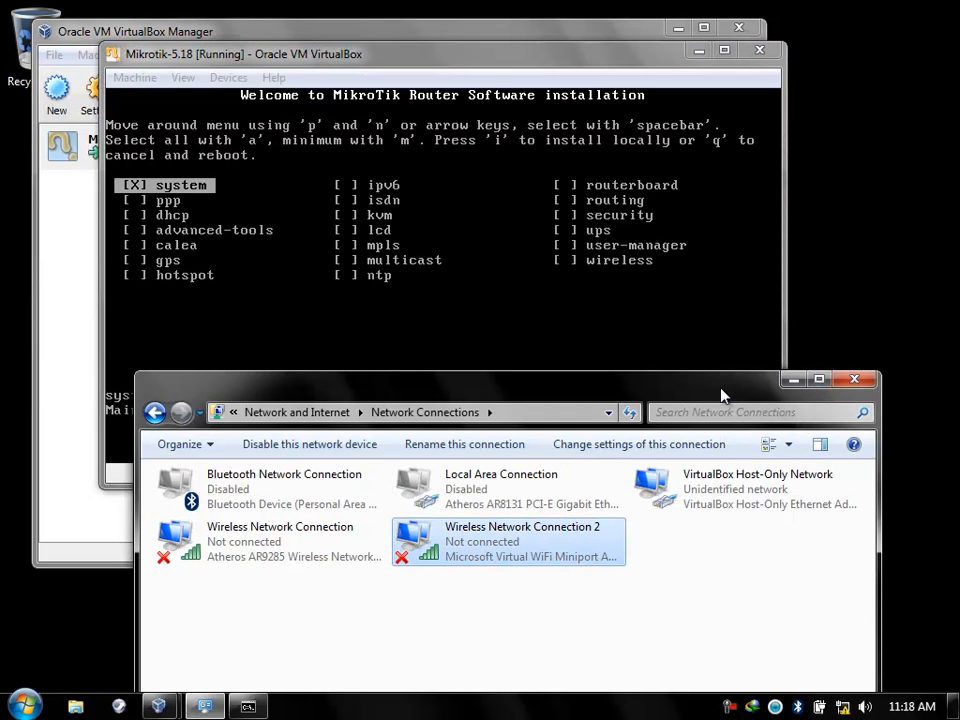
pyautogui.click(506, 76)
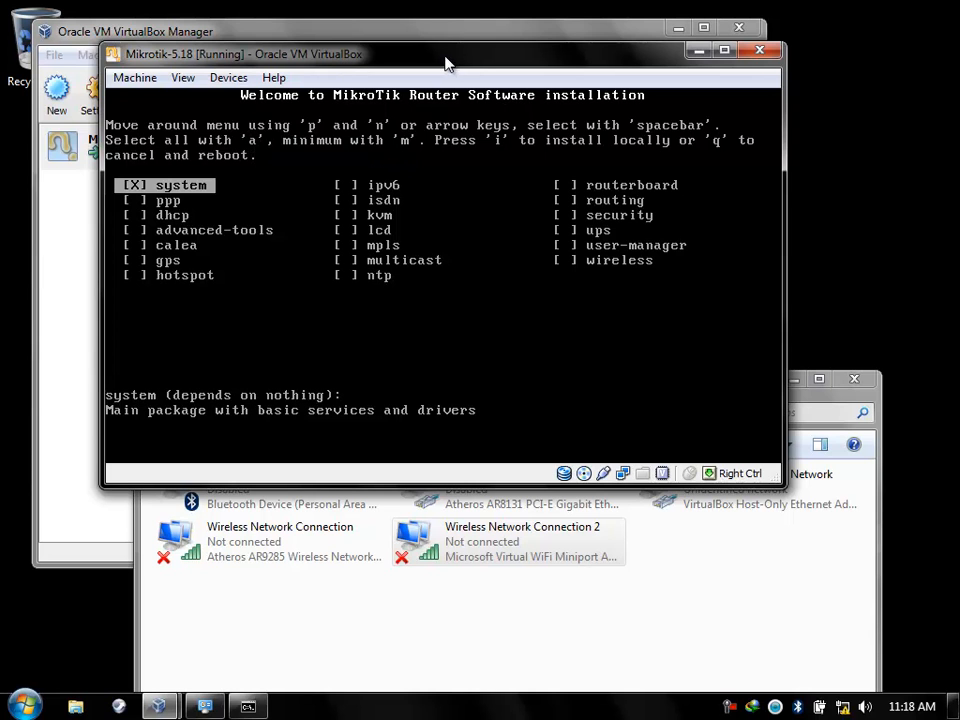
pyautogui.press('a')
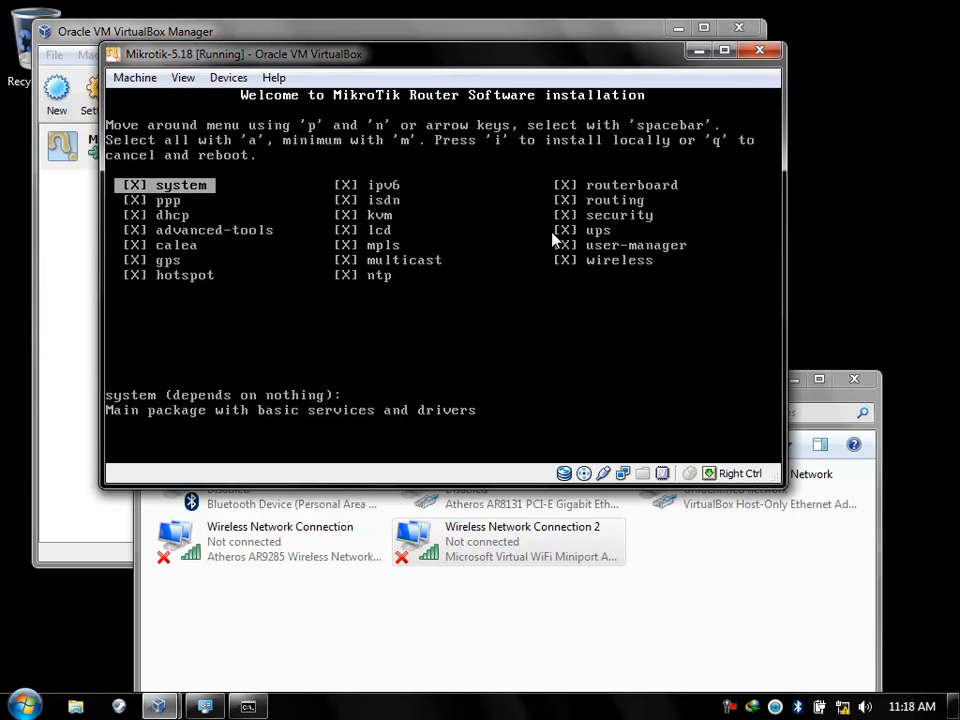
pyautogui.press('m')
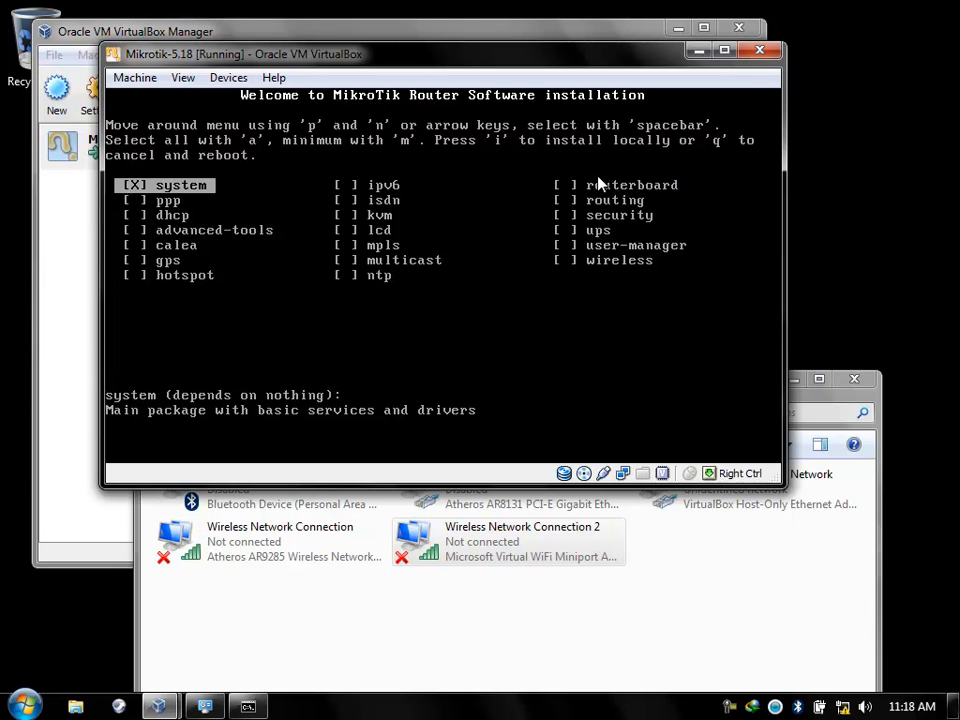
# Mark ppp, dhcp and advanced-tools, then select all packages and install locally.
pyautogui.press('Down')
pyautogui.press('space')
pyautogui.press('Down')
pyautogui.press('space')
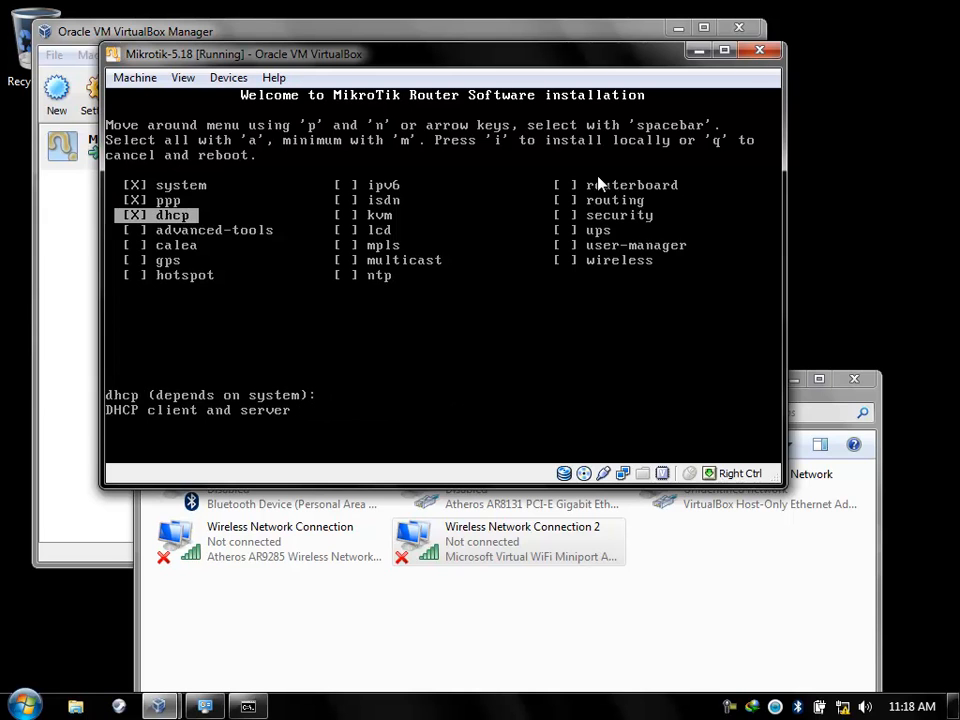
pyautogui.press('Down')
pyautogui.press('space')
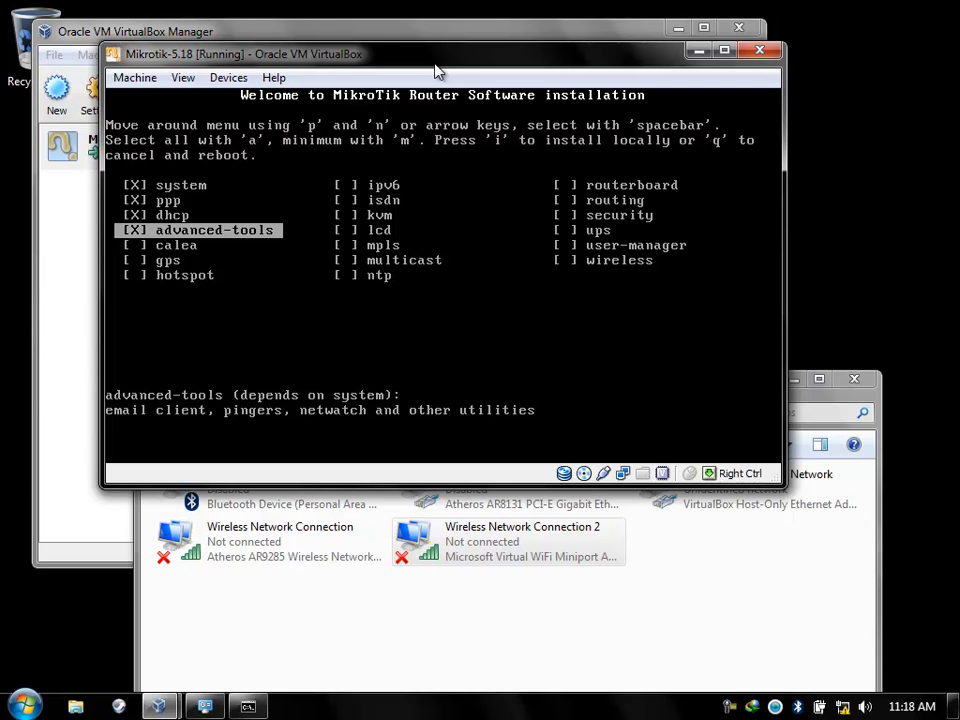
pyautogui.press('a')
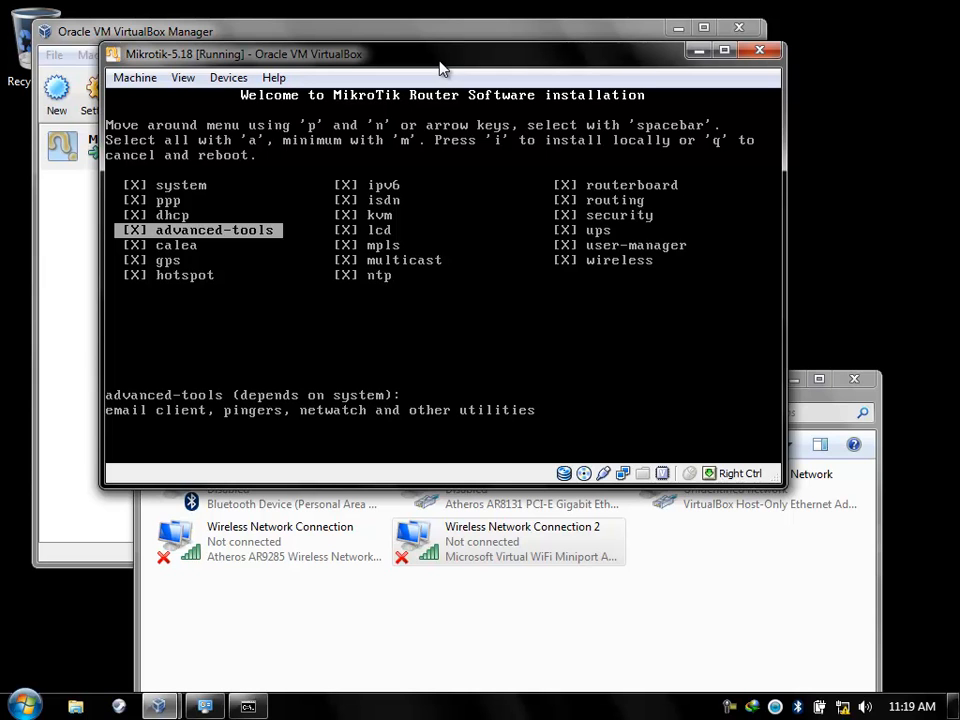
pyautogui.press('i')
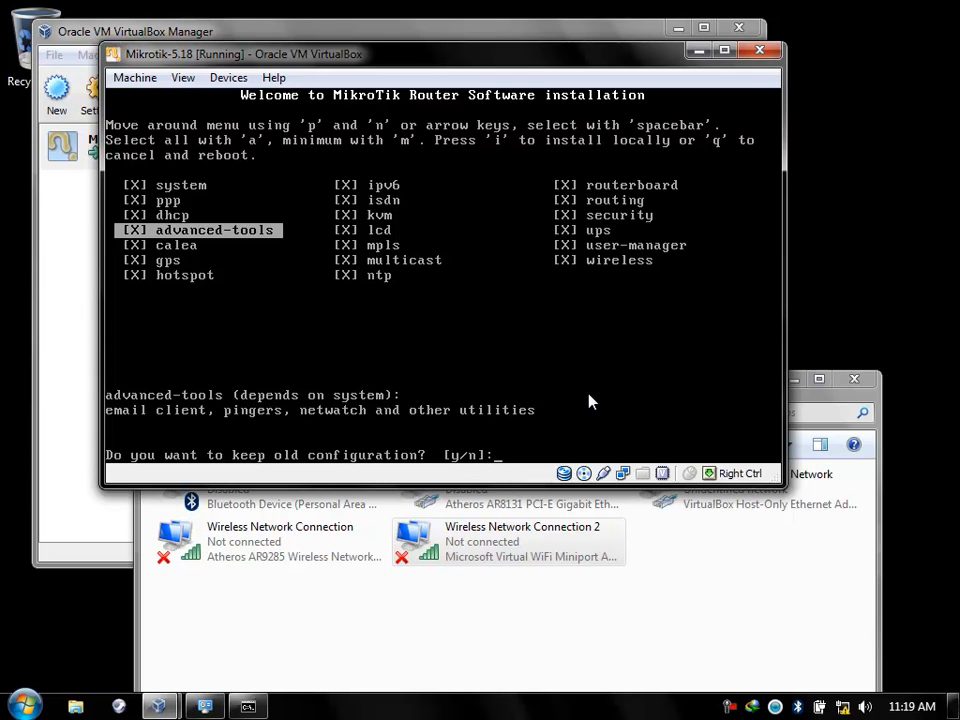
# Answer n to keeping the old configuration and y to erasing the disk.
pyautogui.write('n]:')
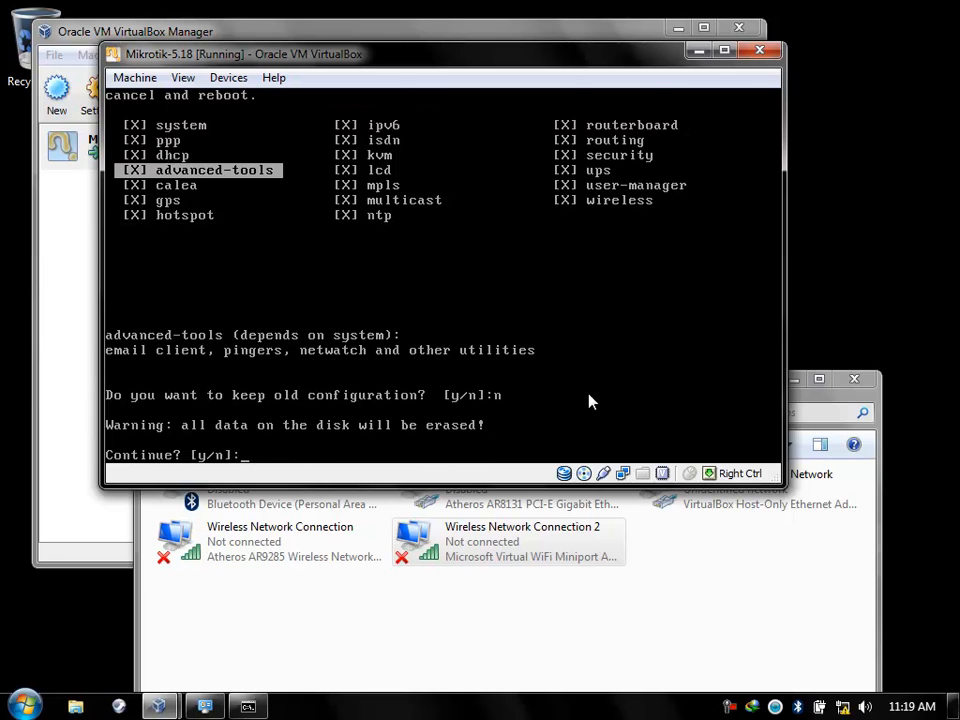
pyautogui.write('y')
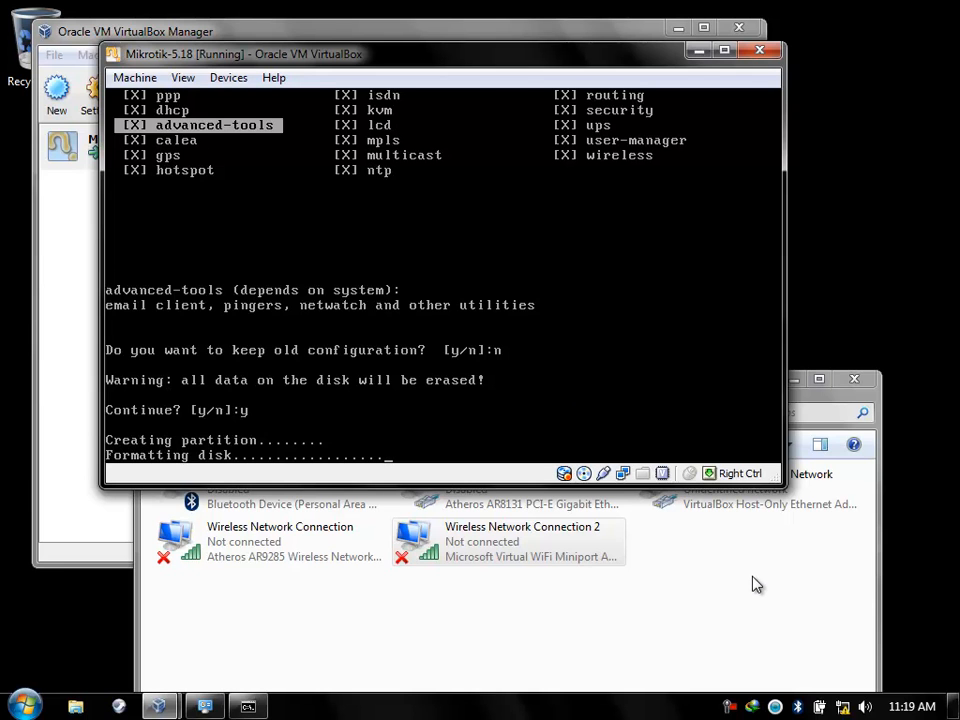
# Launch Winbox-2.2.18.exe from F:\Materi Tutorial.
pyautogui.click(483, 555)
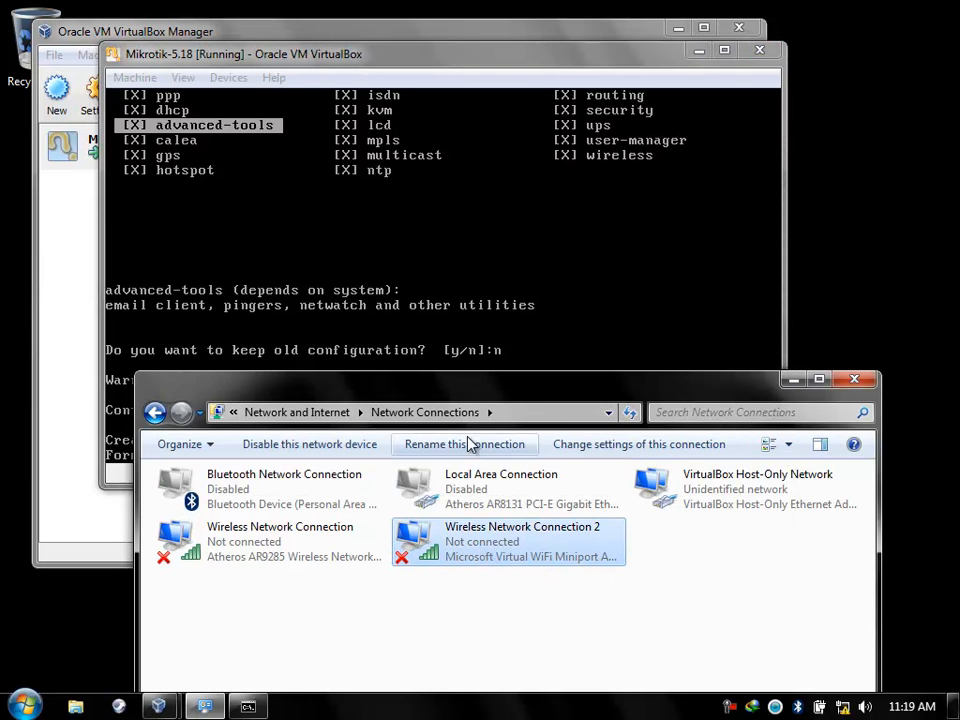
pyautogui.moveTo(476, 396); pyautogui.dragTo(603, 178)
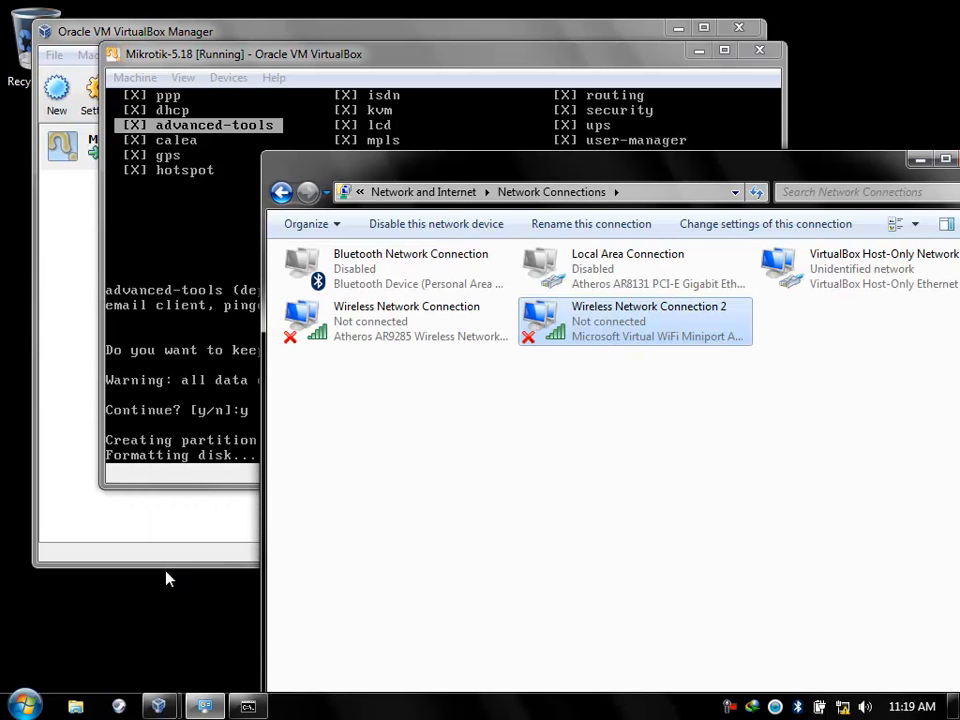
pyautogui.click(75, 706)
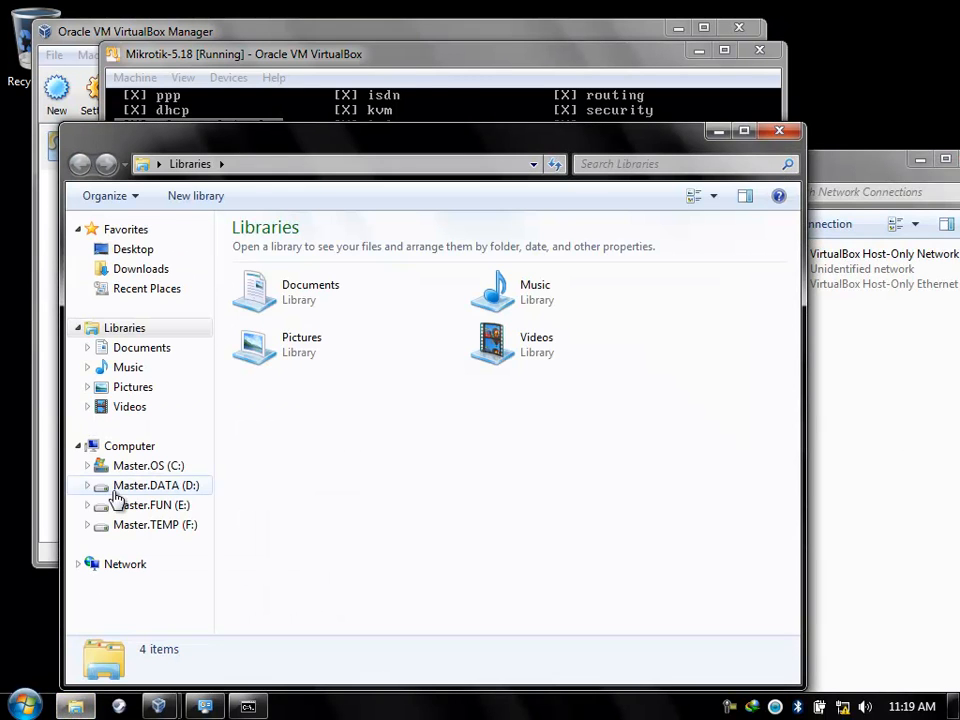
pyautogui.click(133, 526)
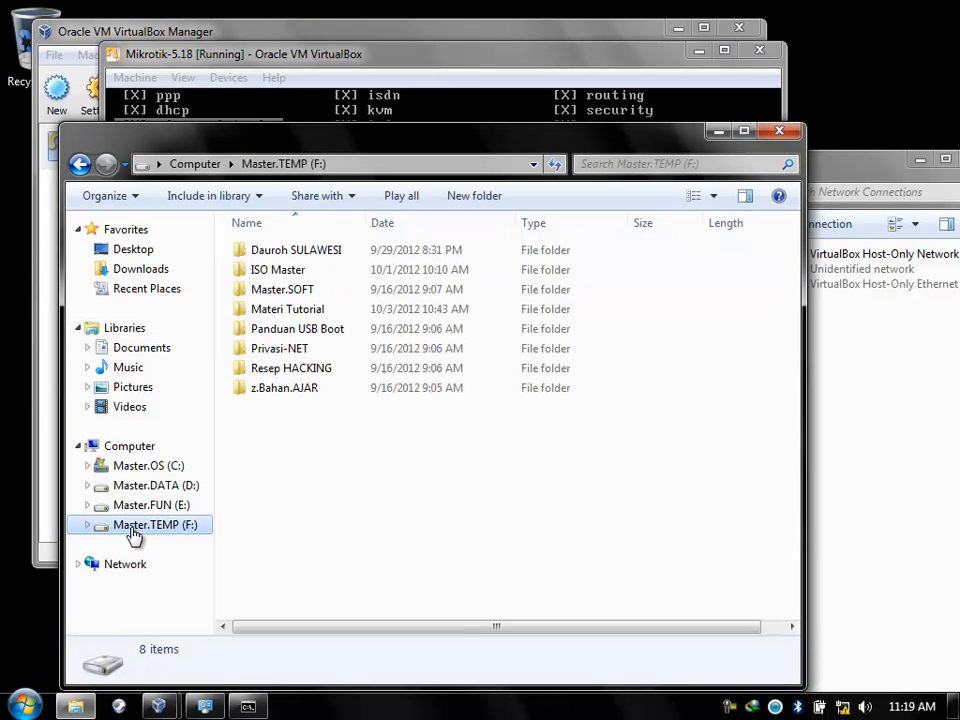
pyautogui.doubleClick(287, 314)
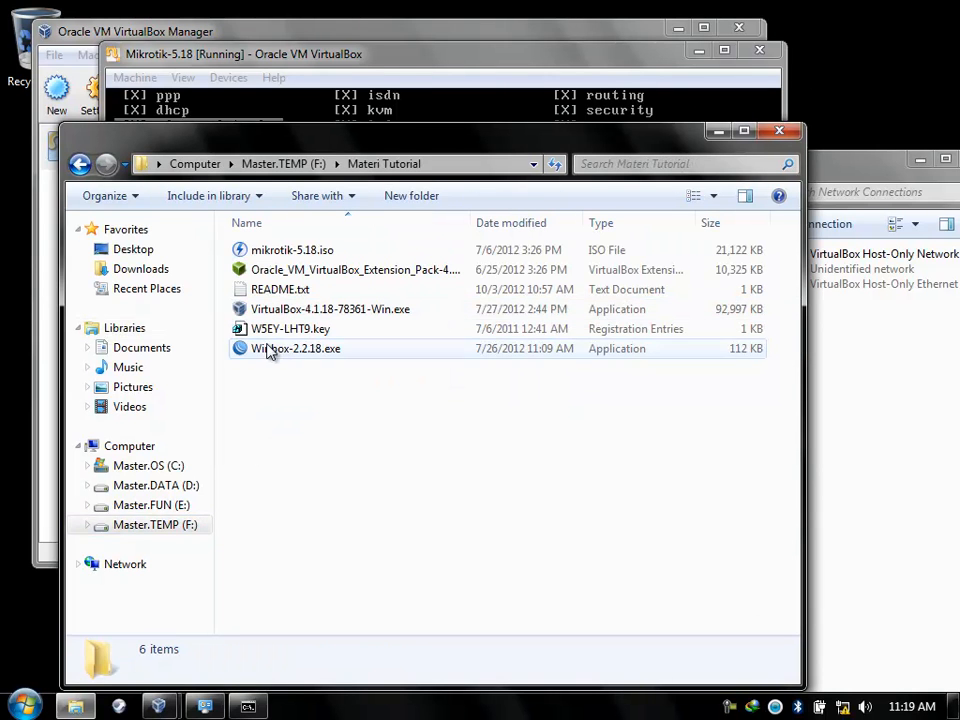
pyautogui.doubleClick(266, 352)
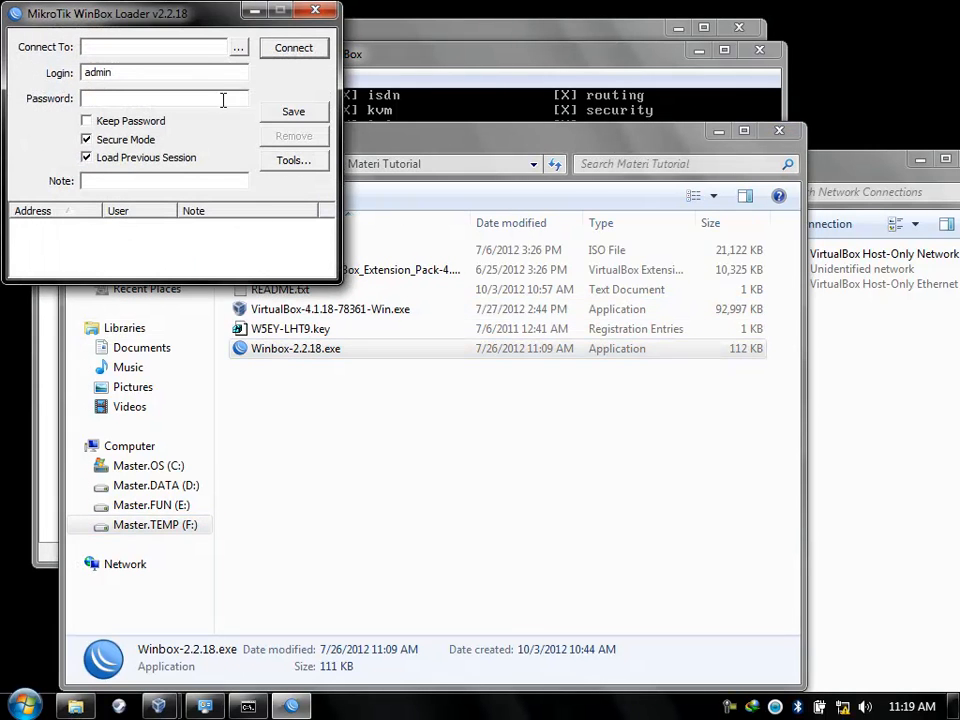
# Centre the WinBox Loader, close the file browser, and return to the MikroTik VM window.
pyautogui.moveTo(191, 28); pyautogui.dragTo(470, 402)
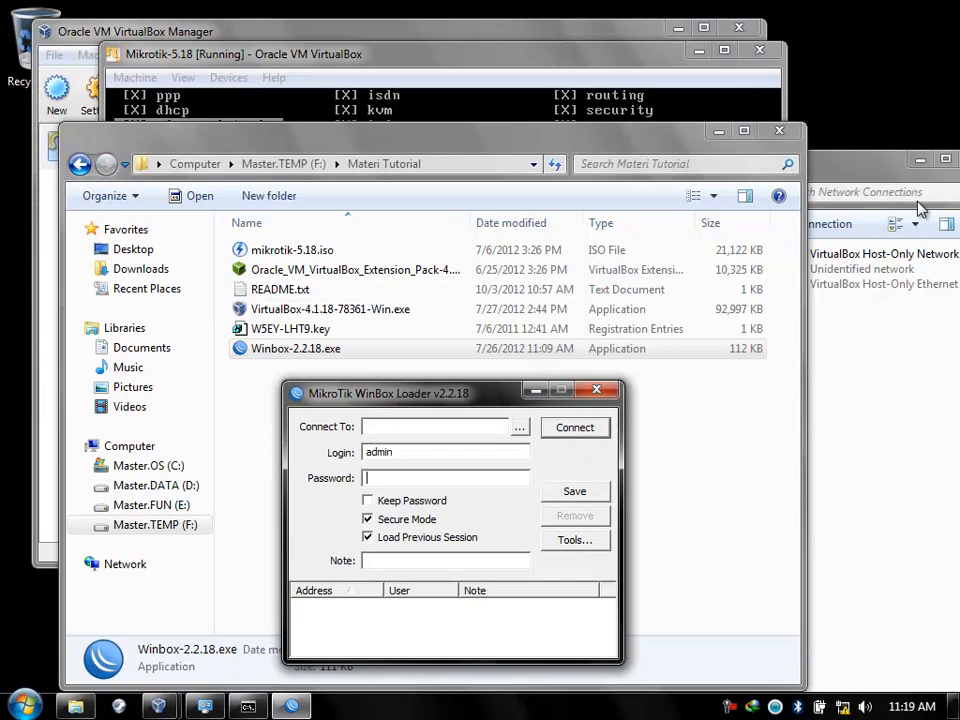
pyautogui.click(786, 141)
pyautogui.click(632, 332)
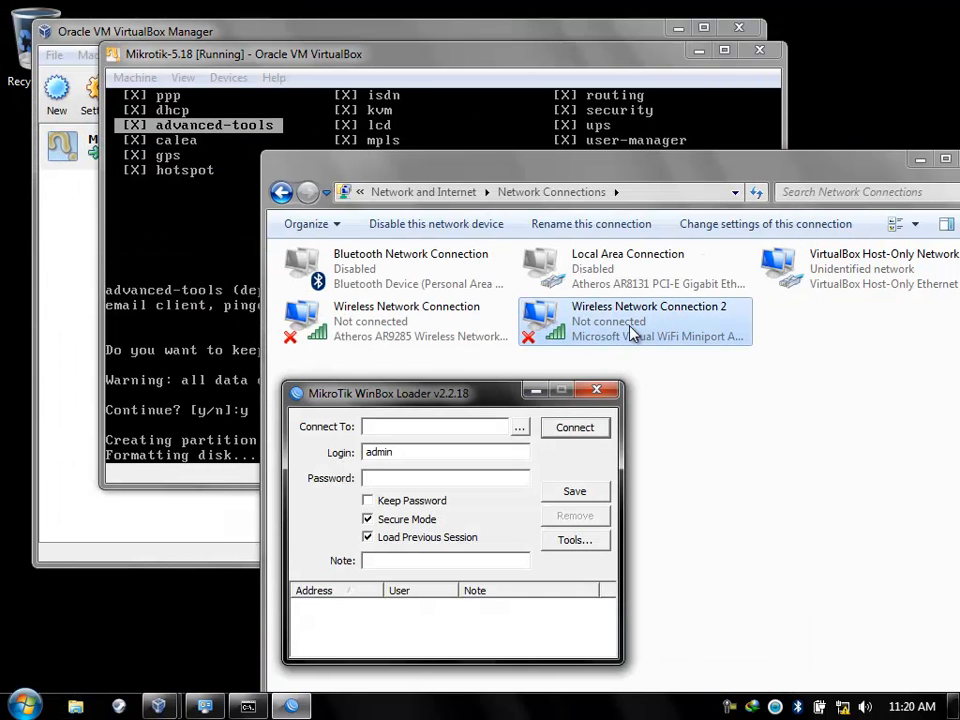
pyautogui.moveTo(457, 395); pyautogui.dragTo(384, 411)
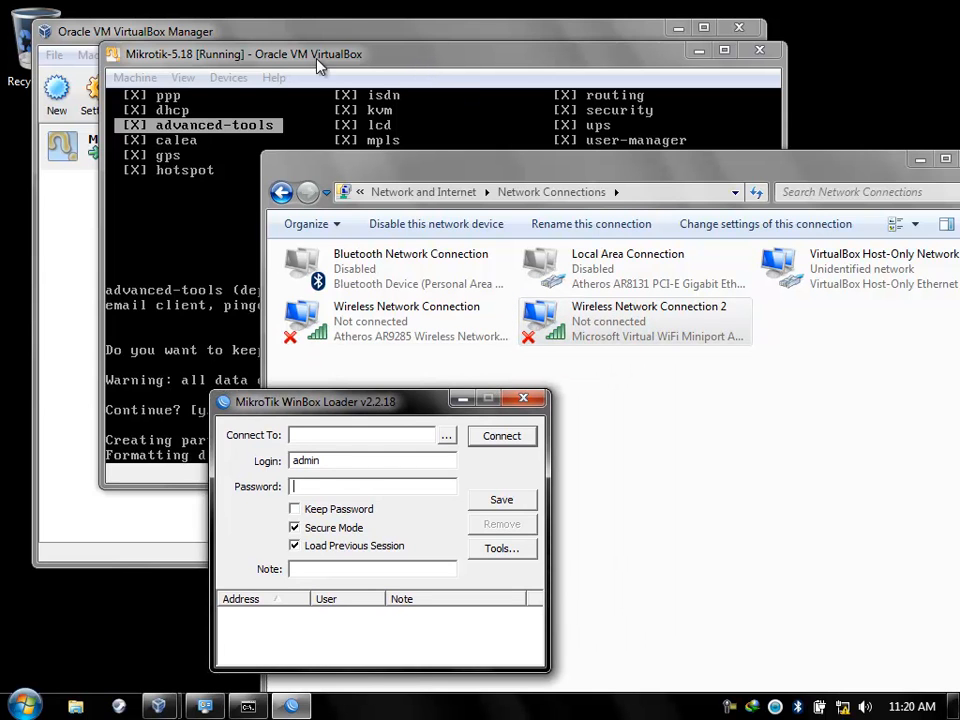
pyautogui.click(493, 343)
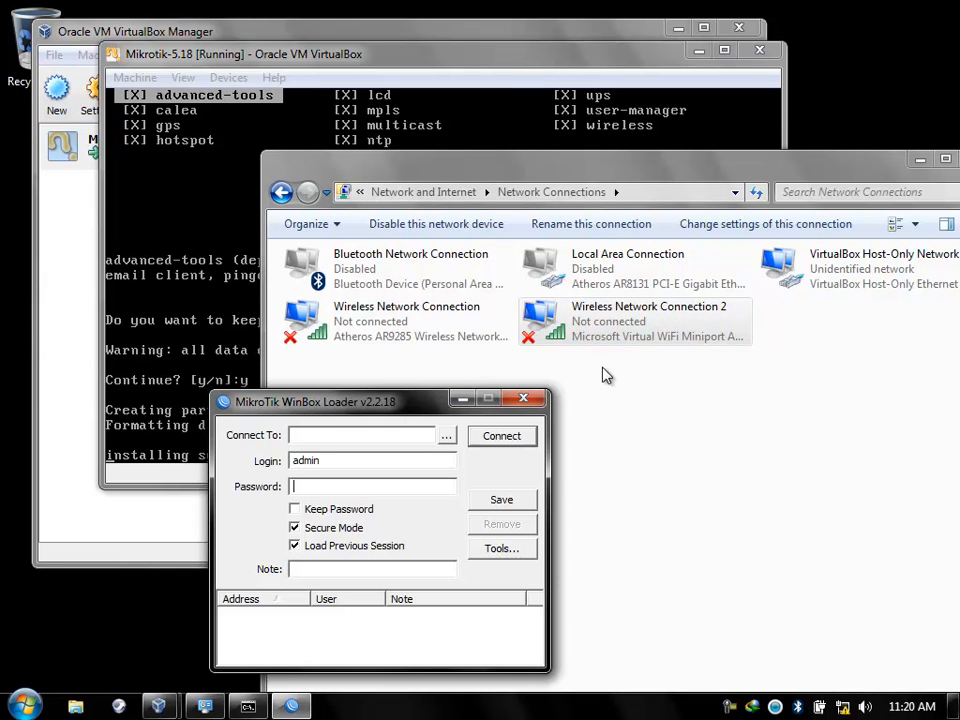
pyautogui.click(513, 70)
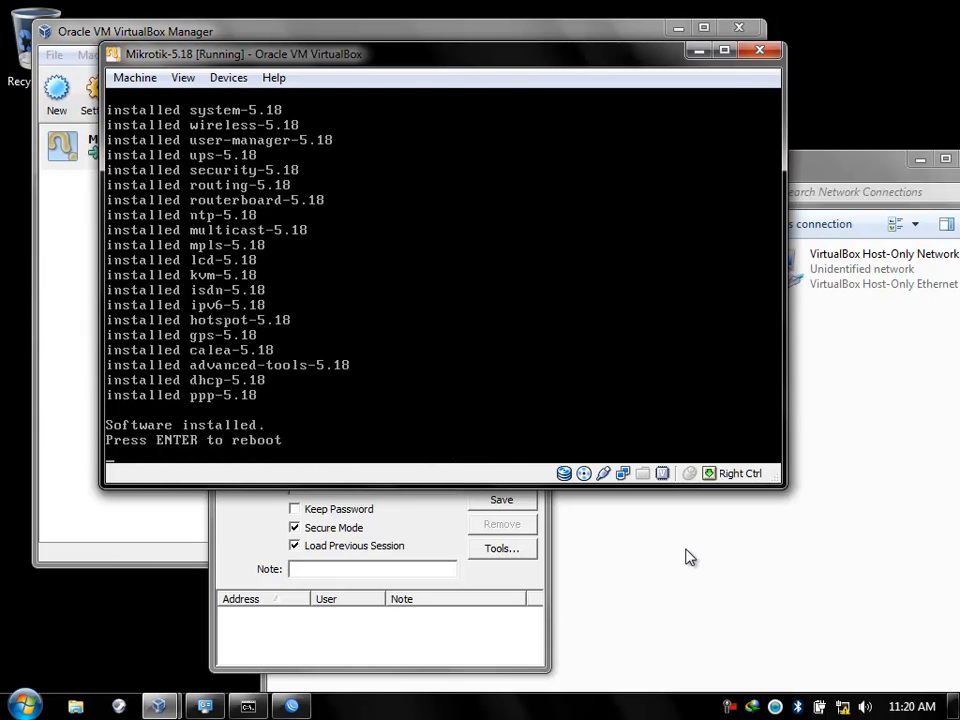
# Reboot the router with Enter after the package installation completes.
pyautogui.press('Return')
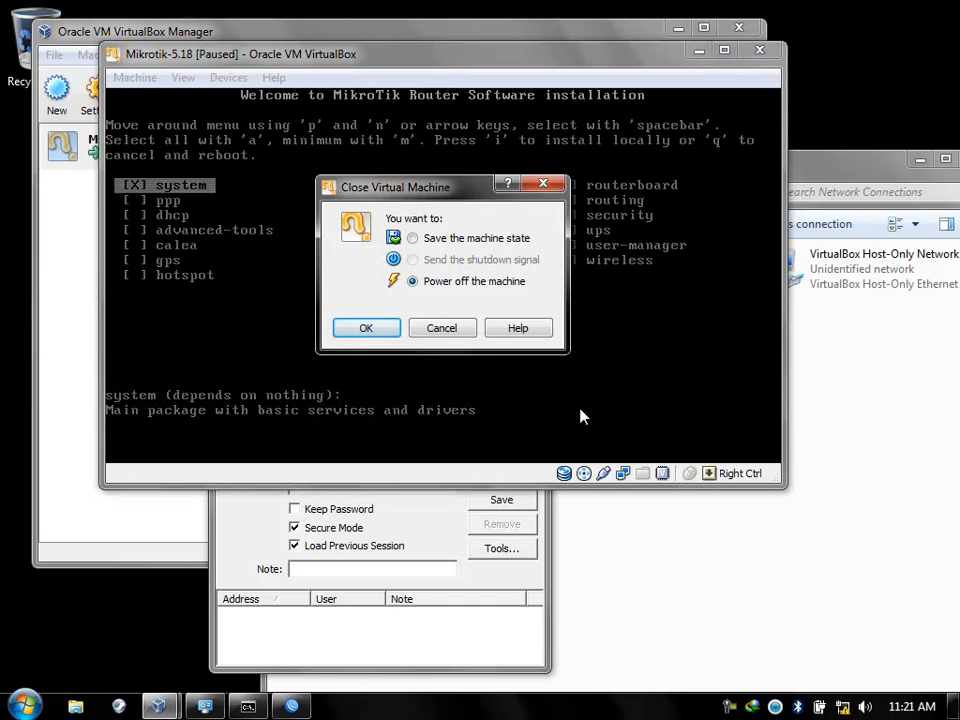
# Power off the Mikrotik-5.18 virtual machine.
pyautogui.click(357, 330)
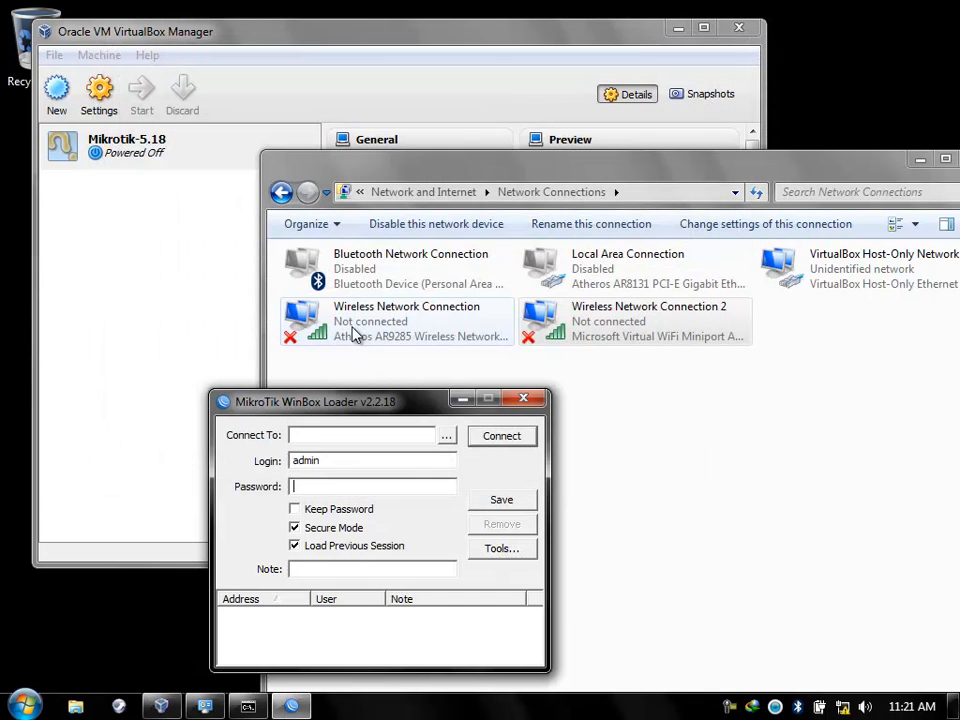
pyautogui.click(137, 158)
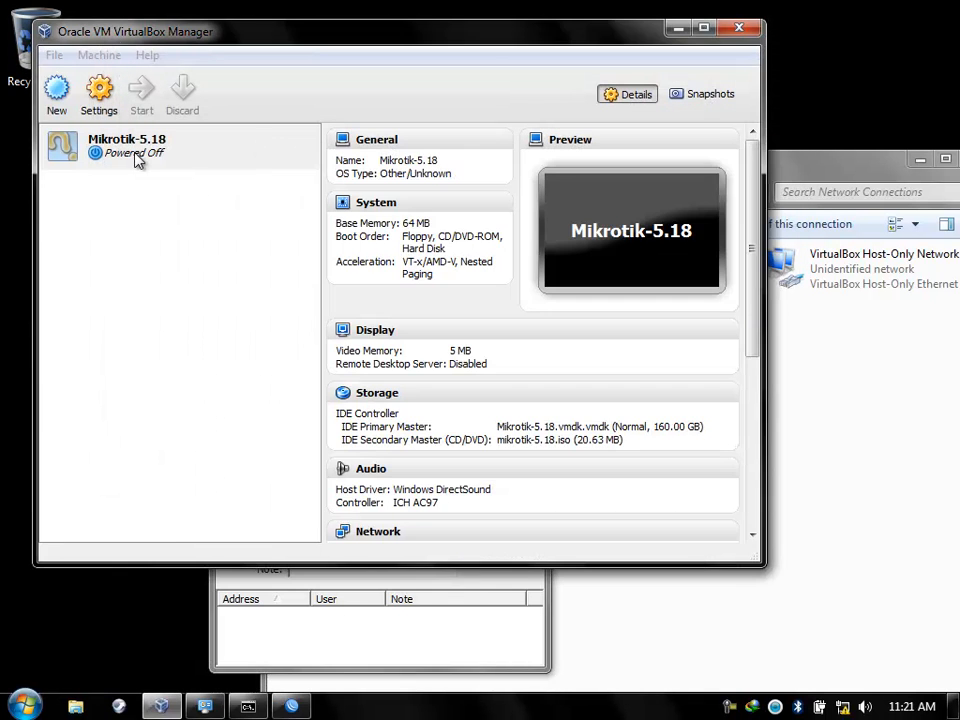
pyautogui.click(98, 100)
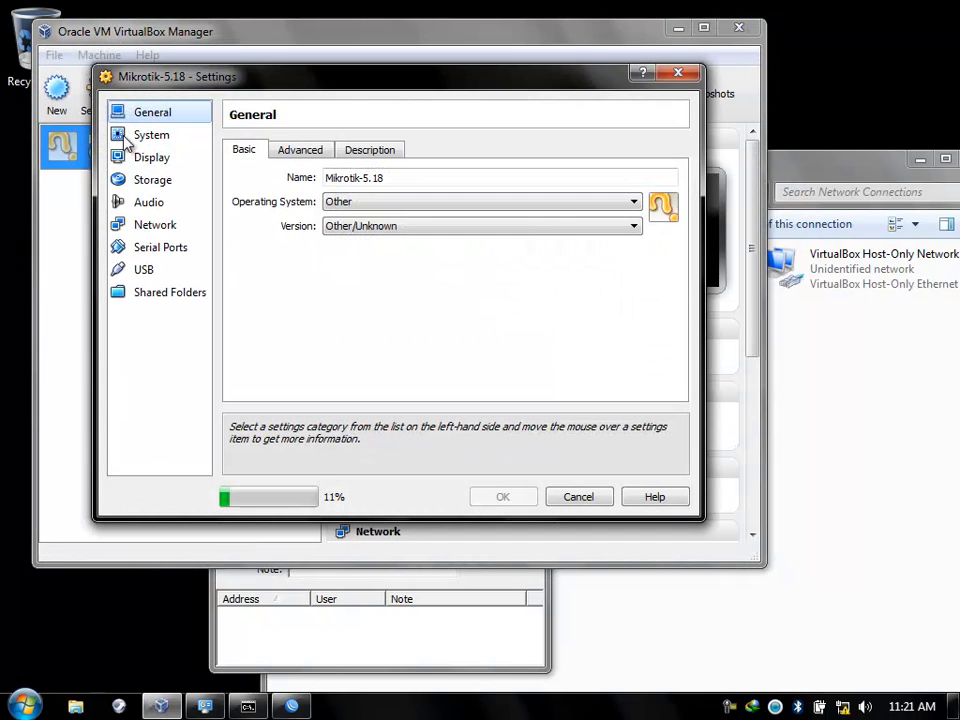
# Remove the mikrotik-5.18.iso disc in Storage settings, leaving only the vmdk hard disk.
pyautogui.click(157, 186)
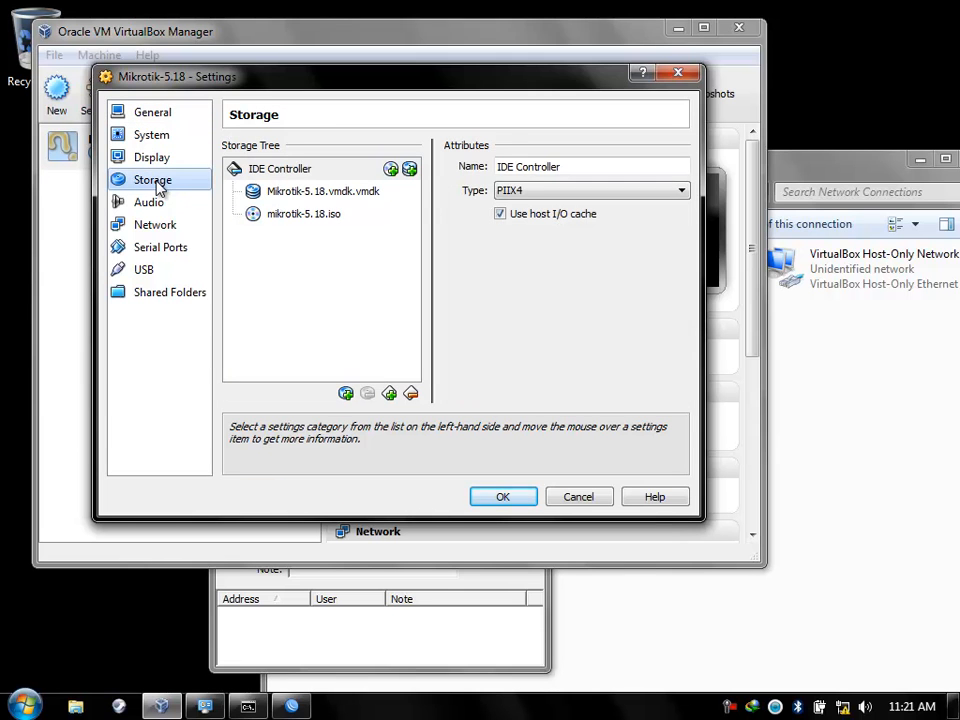
pyautogui.click(275, 222)
pyautogui.rightClick(274, 221)
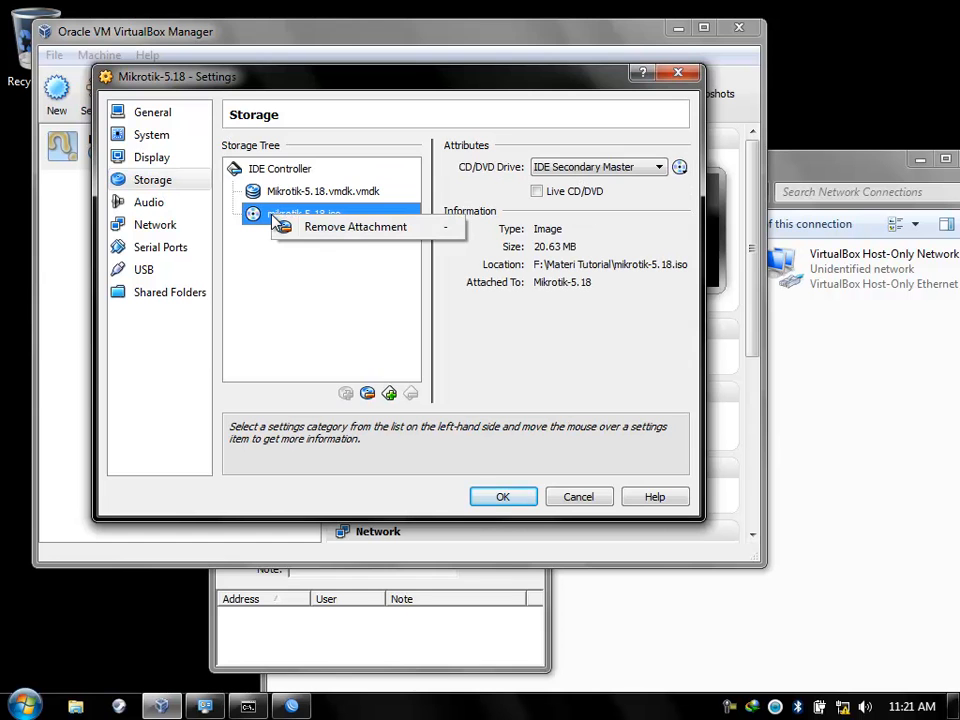
pyautogui.click(358, 228)
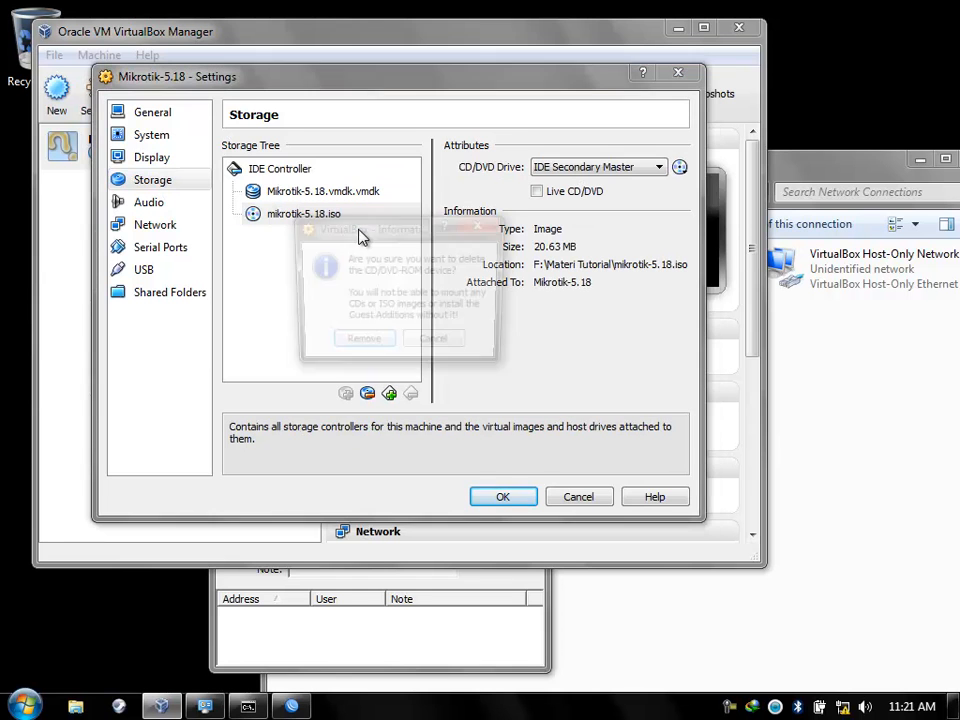
pyautogui.click(362, 346)
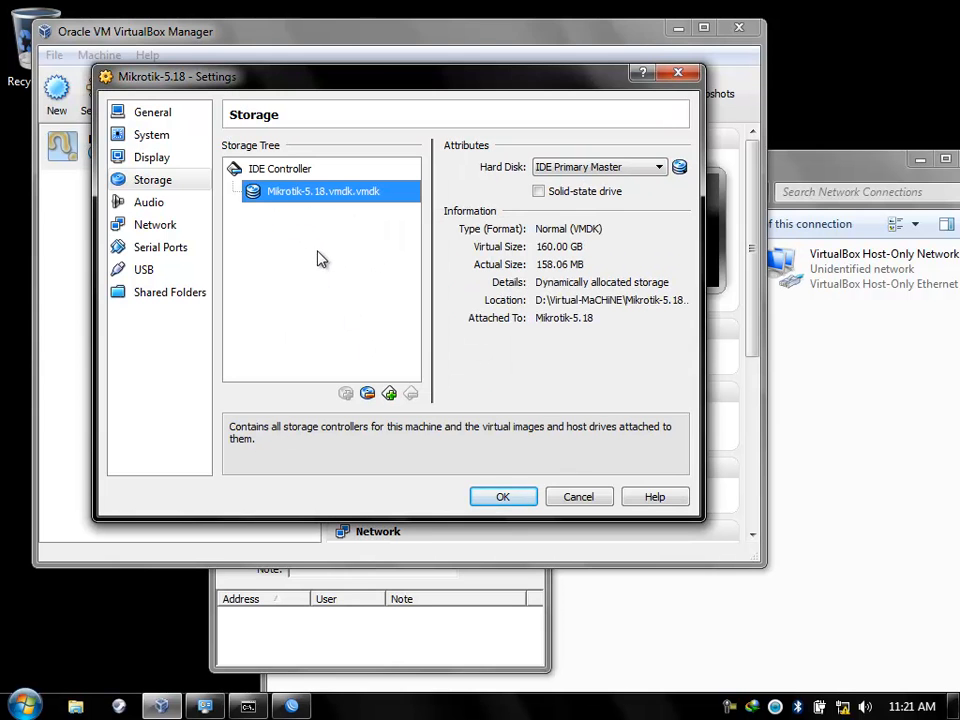
pyautogui.click(494, 503)
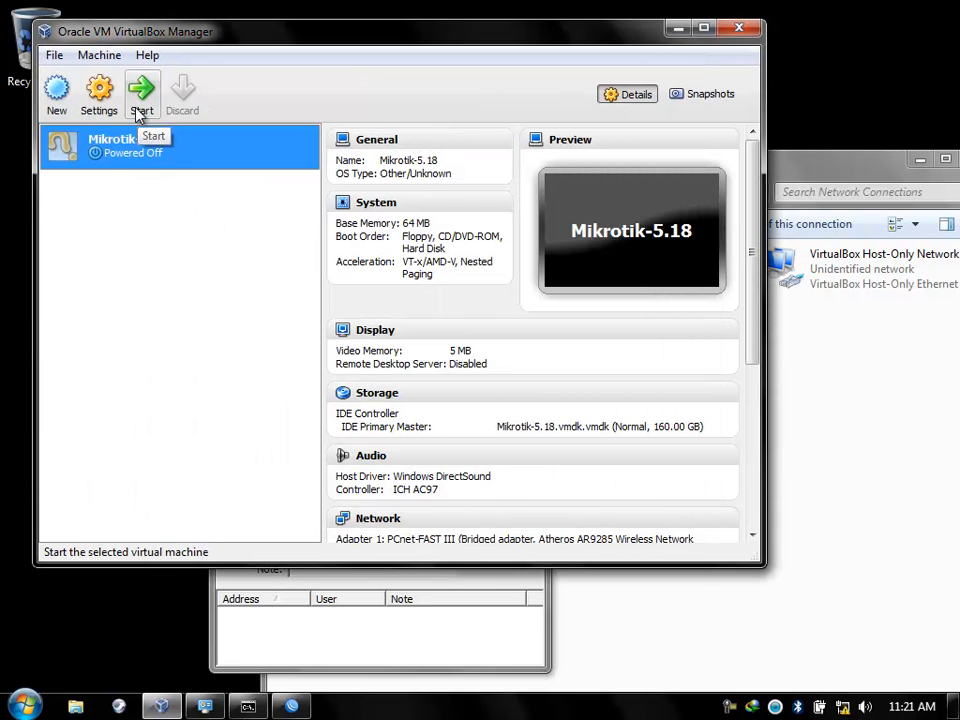
# Start Mikrotik-5.18 from its hard disk and close the VirtualBox Manager.
pyautogui.click(138, 112)
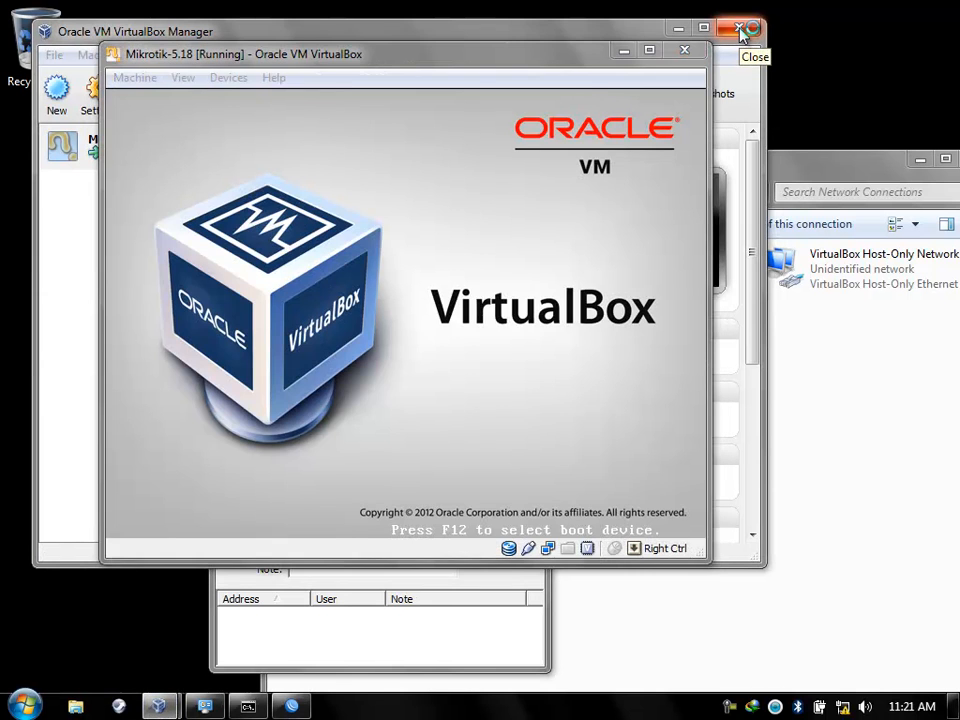
pyautogui.click(741, 31)
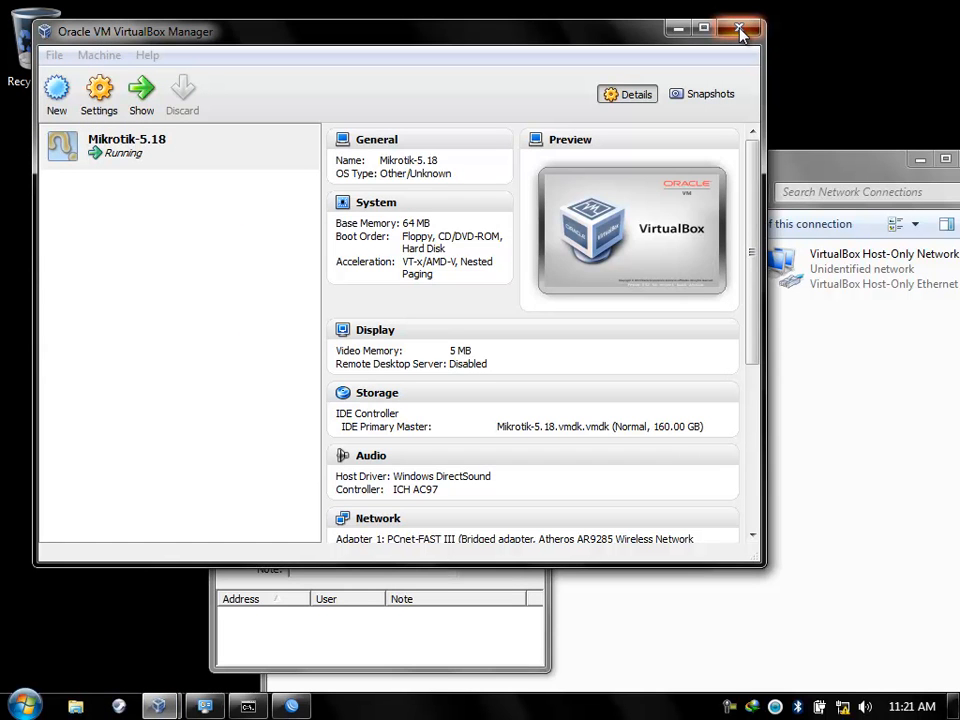
pyautogui.click(741, 31)
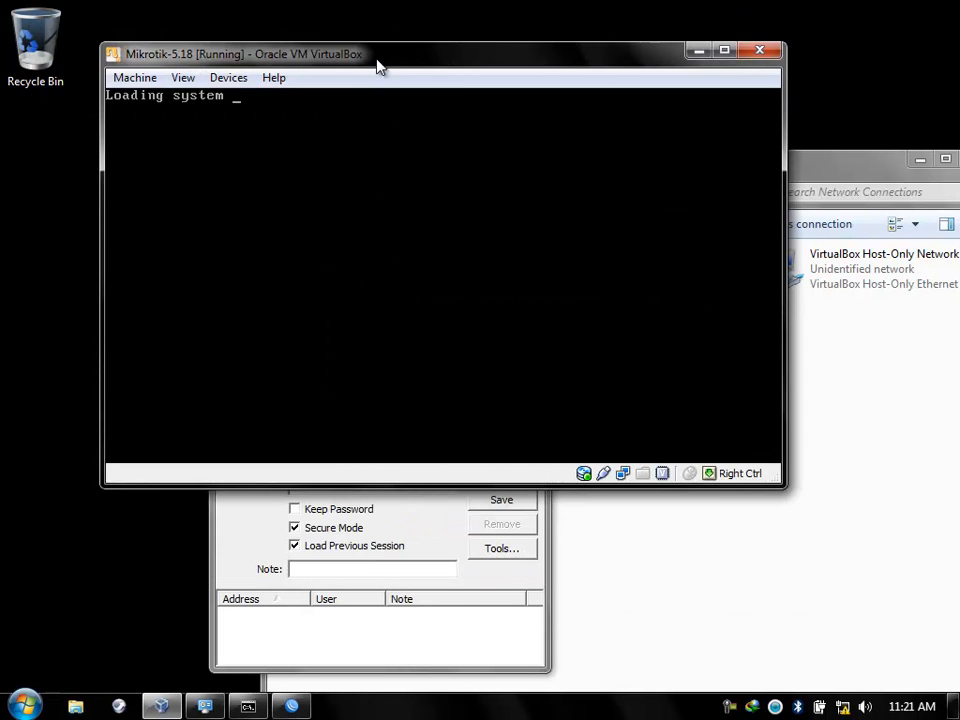
pyautogui.moveTo(426, 66); pyautogui.dragTo(352, 57)
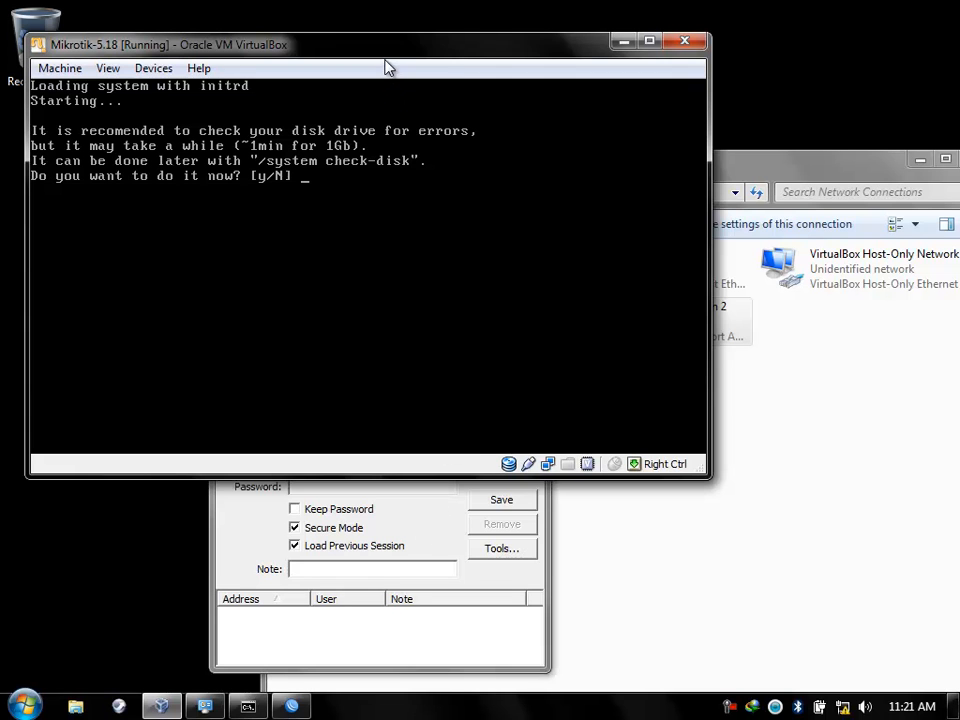
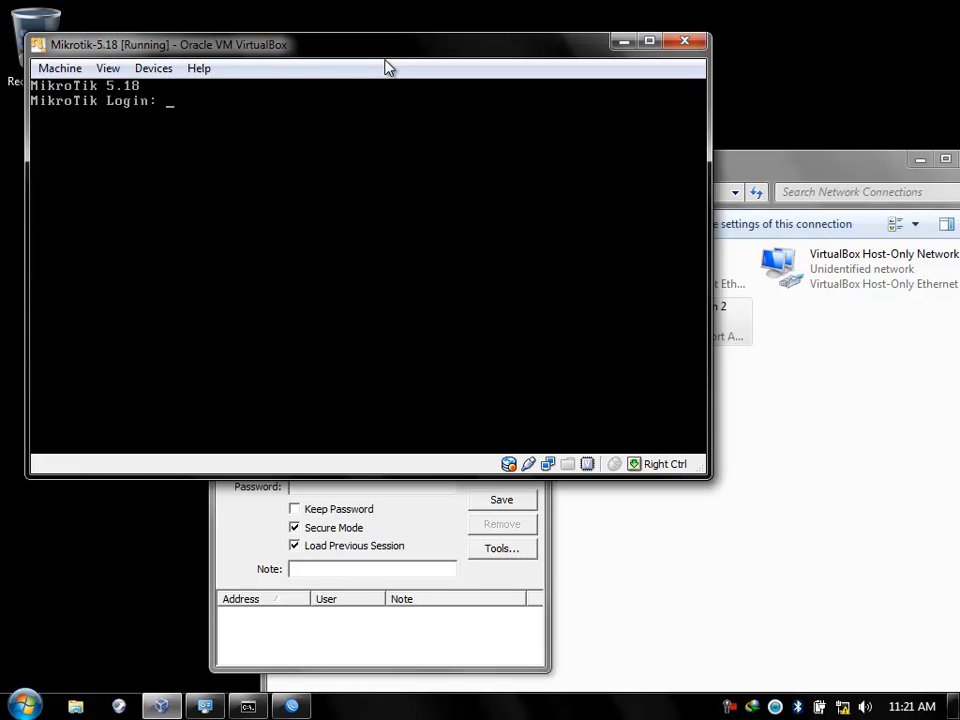
# Answer y to the disk check and log in as admin with an empty password.
pyautogui.press('BackSpace')
pyautogui.press('BackSpace')
pyautogui.press('BackSpace')
pyautogui.press('BackSpace')
pyautogui.press('BackSpace')
pyautogui.press('Return')
pyautogui.press('Return')
pyautogui.press('Return')
pyautogui.press('Return')
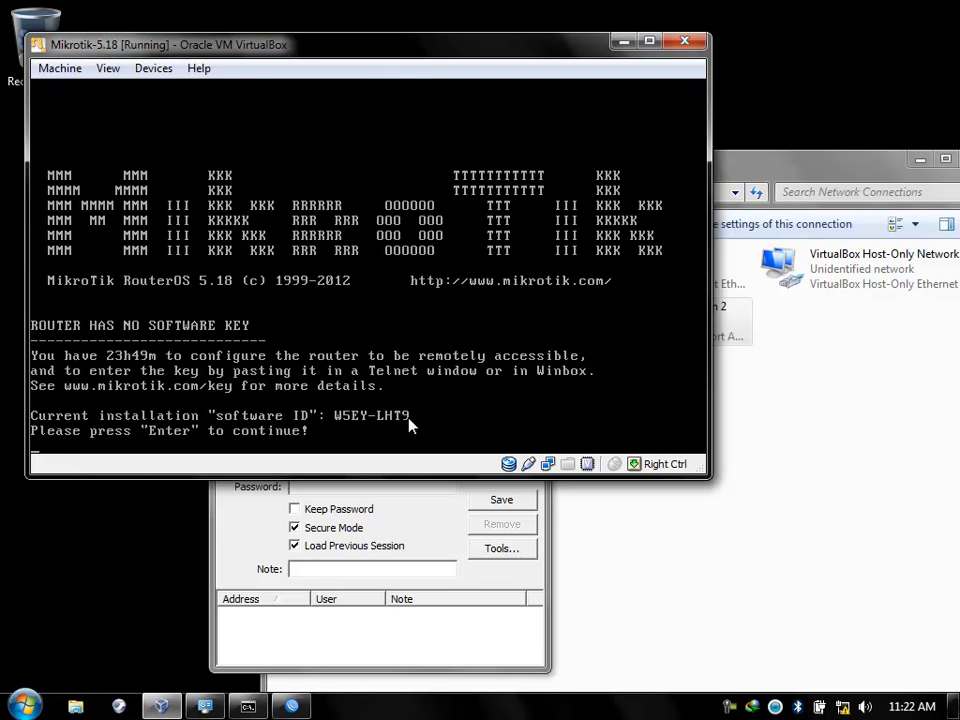
pyautogui.press('Return')
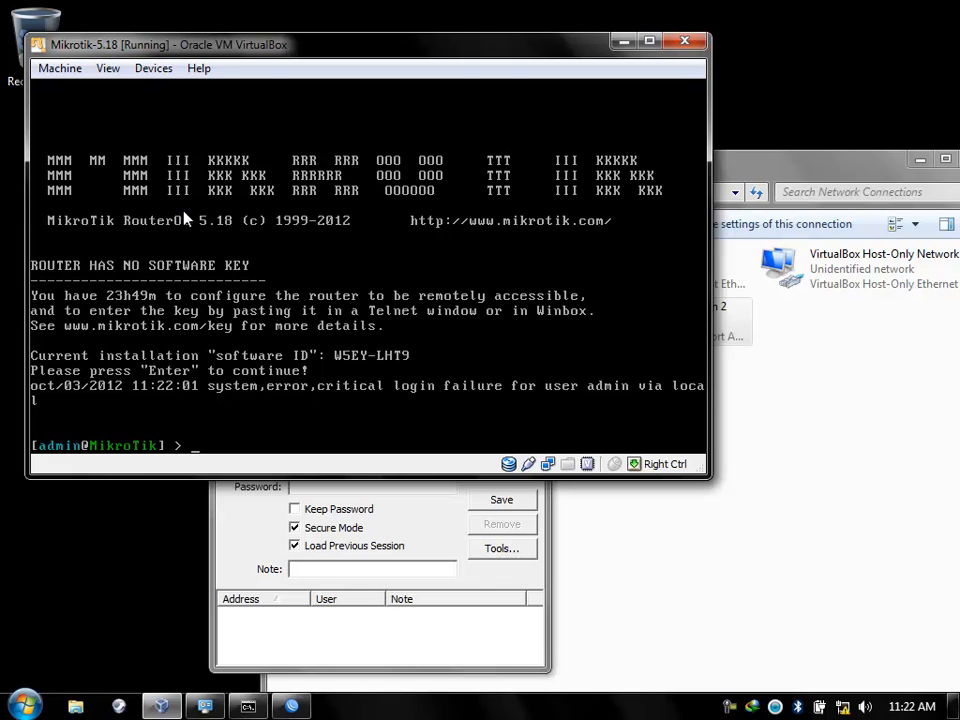
# Check WinBox Loader's neighbour list, showing only MikroTik 08:00:27:8D:21:0E at 0.0.0.0.
pyautogui.click(419, 520)
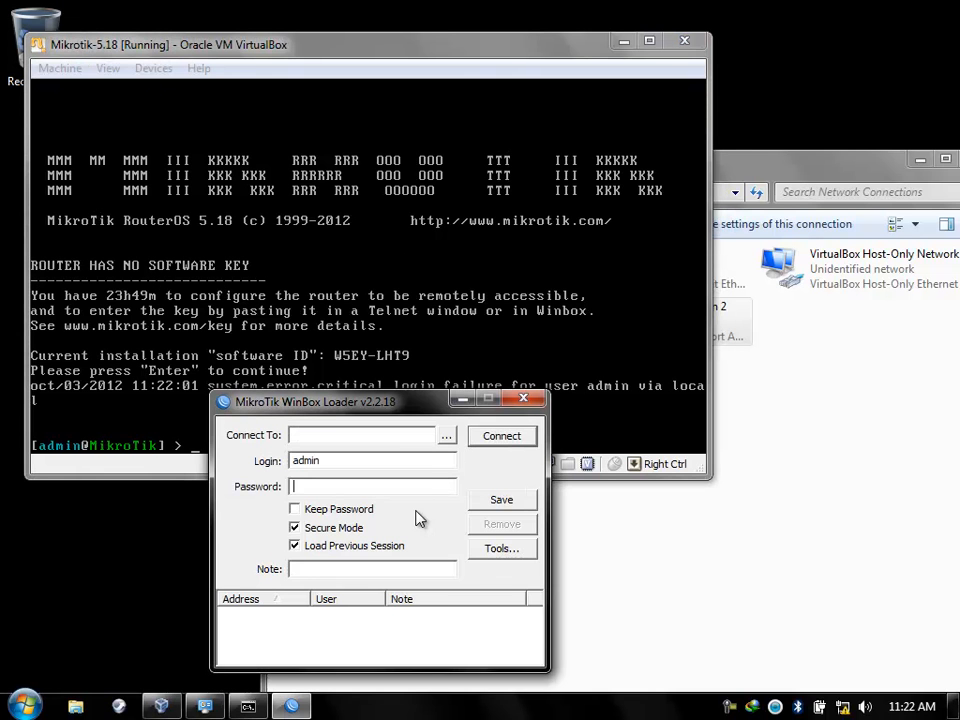
pyautogui.click(445, 436)
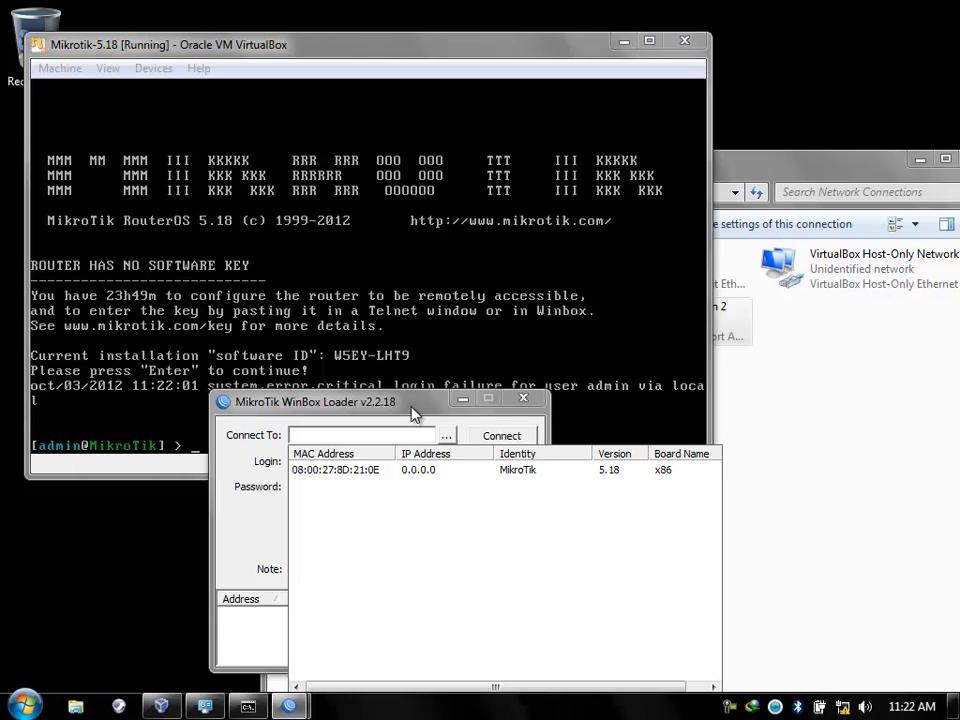
pyautogui.moveTo(415, 414); pyautogui.dragTo(355, 422)
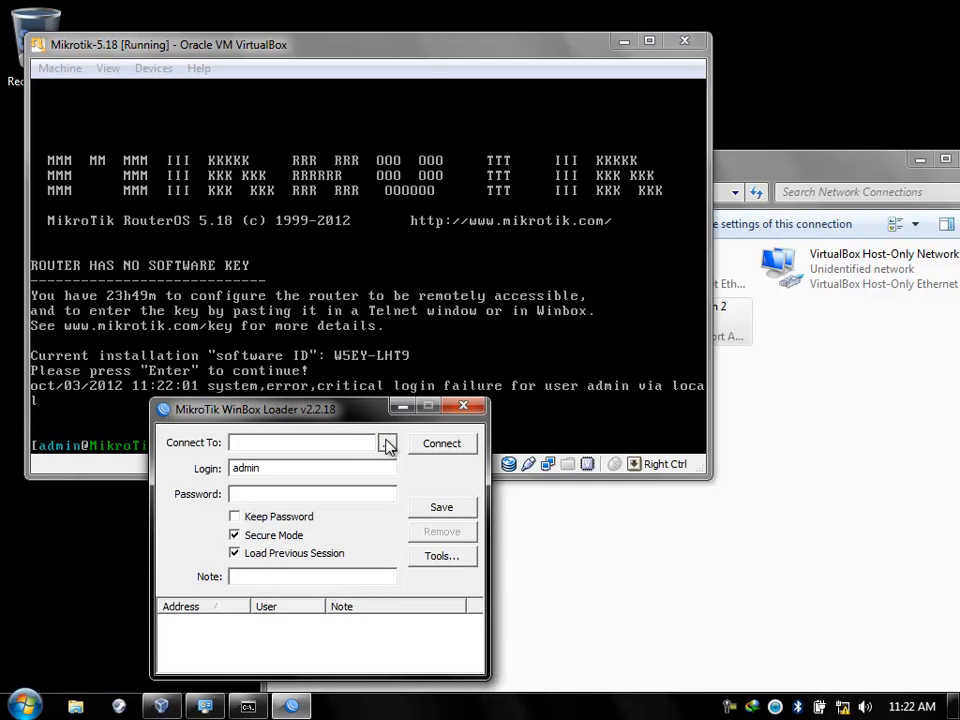
pyautogui.click(386, 443)
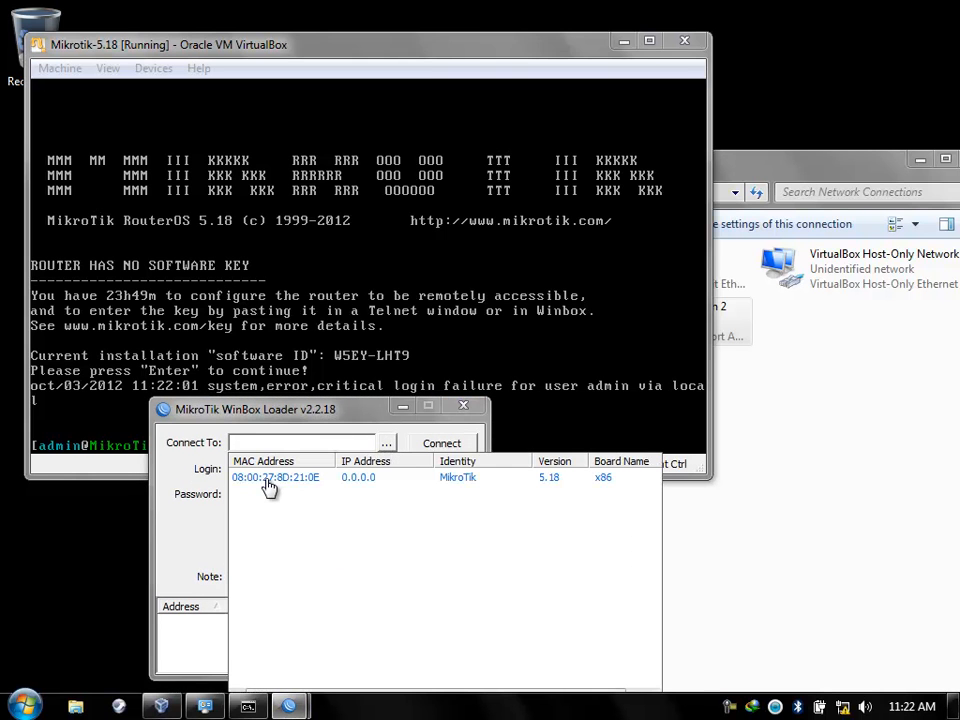
pyautogui.click(857, 480)
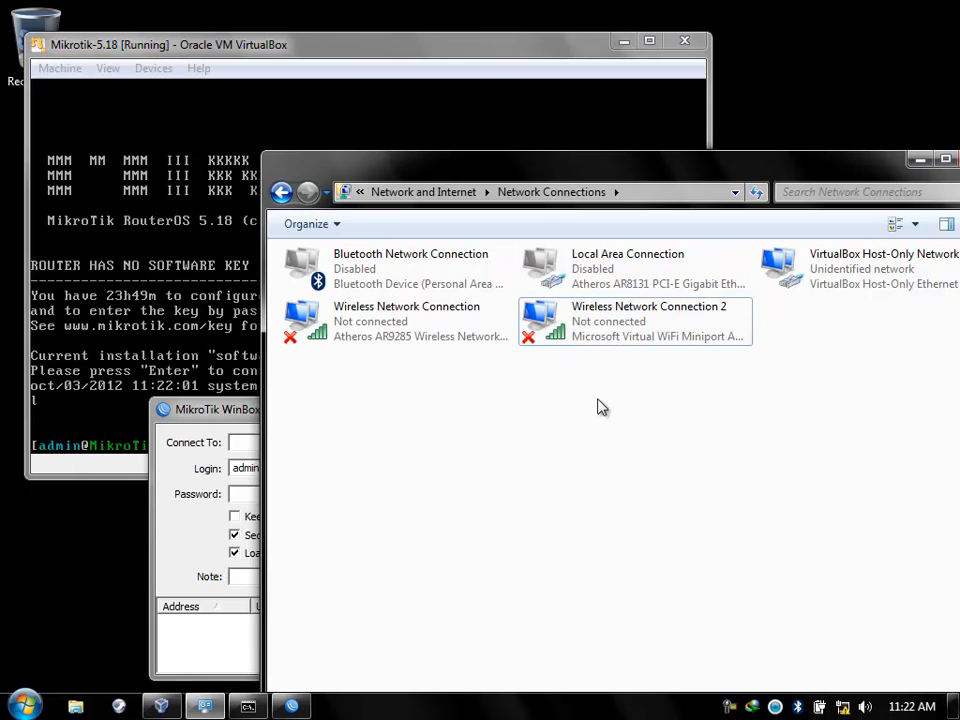
# Run 'netsh wlan start hostednetwork' so Wireless Network Connection 2 joins SOHIBUNA.blogspot.COM.
pyautogui.press('super+r')
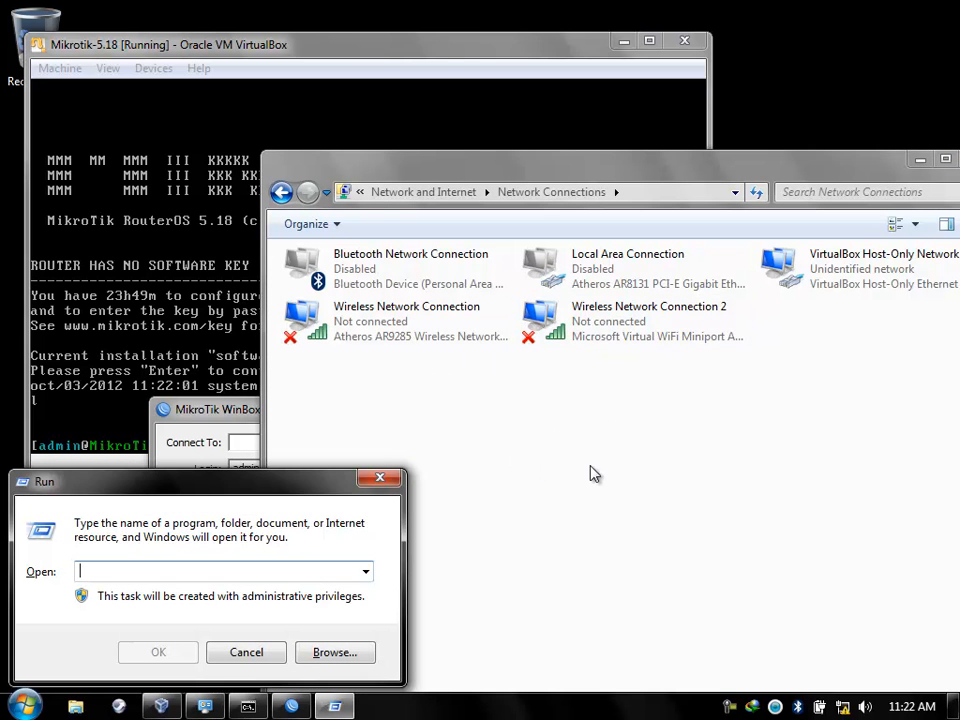
pyautogui.write('netsh wlan start hostednetwork')
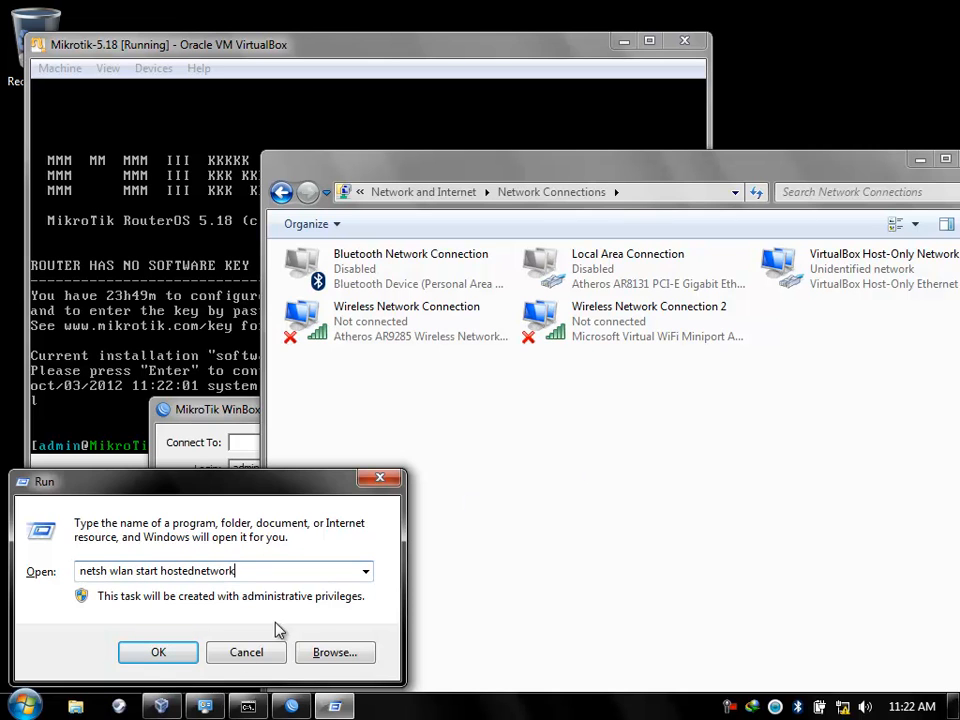
pyautogui.click(148, 652)
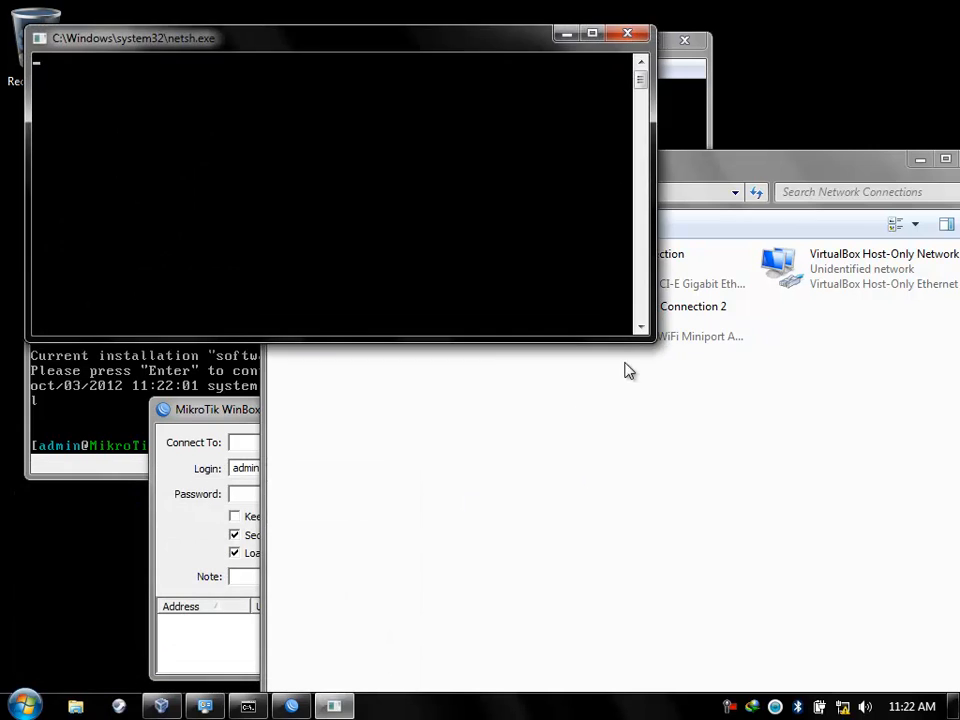
pyautogui.click(709, 336)
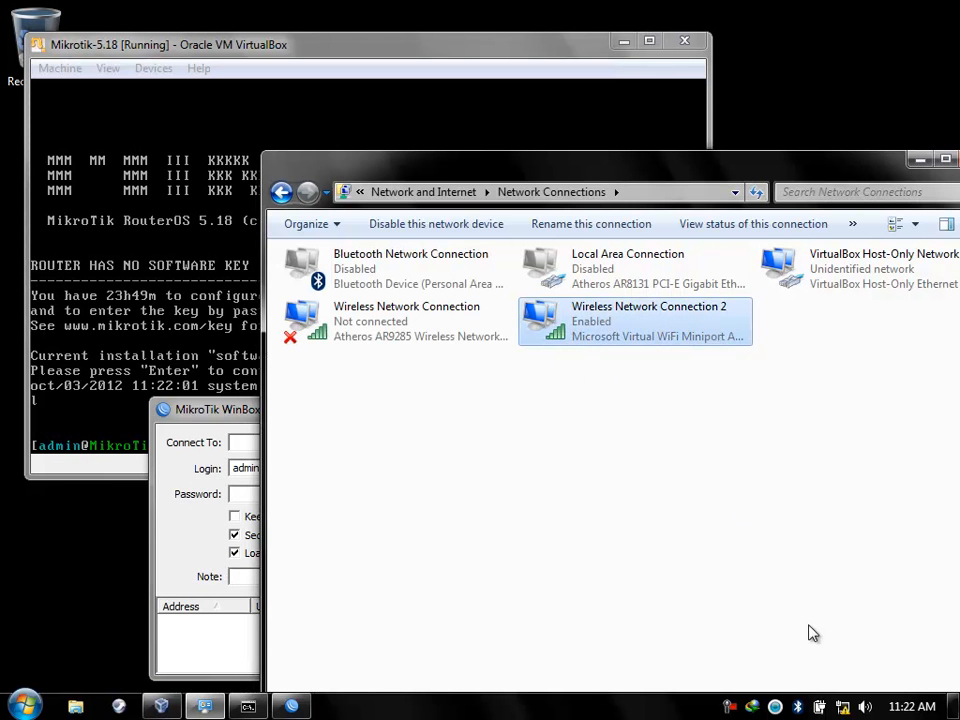
pyautogui.click(843, 707)
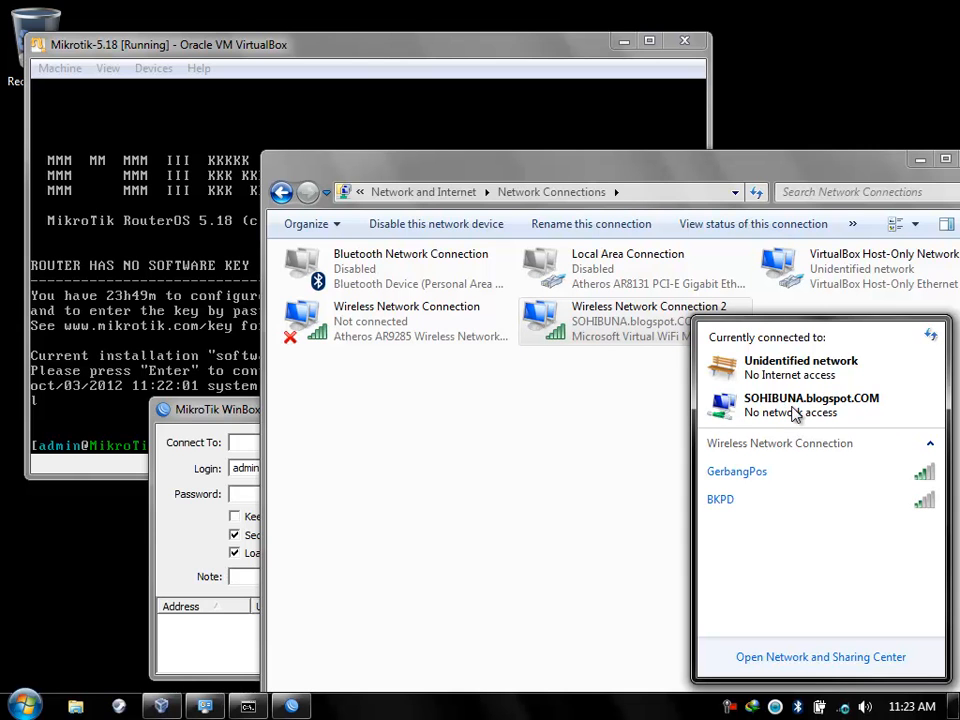
pyautogui.click(385, 58)
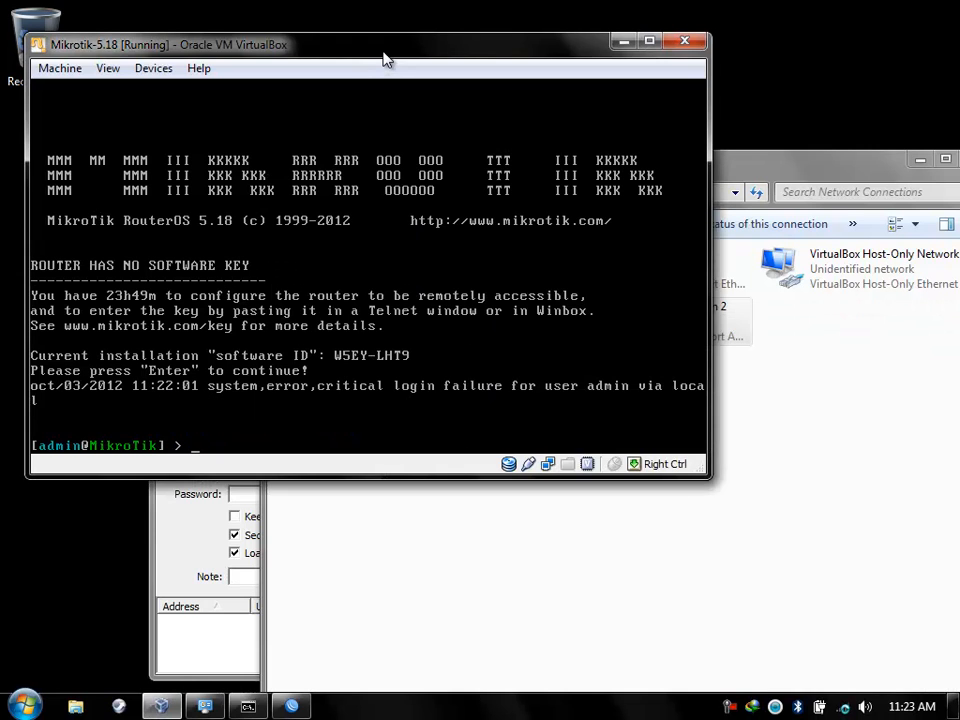
pyautogui.click(821, 381)
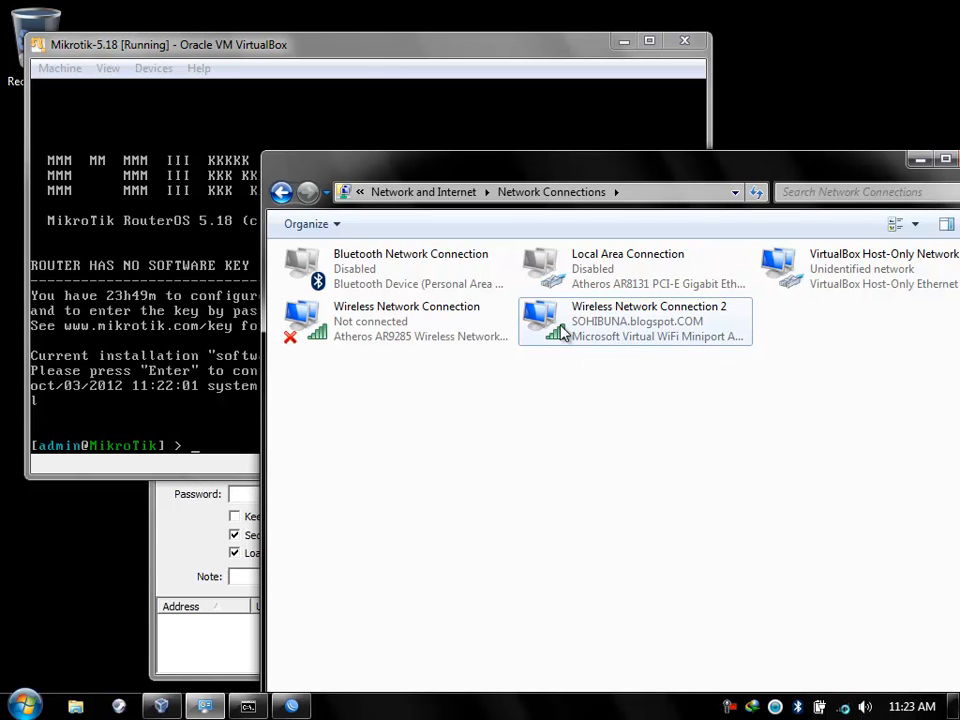
pyautogui.click(169, 531)
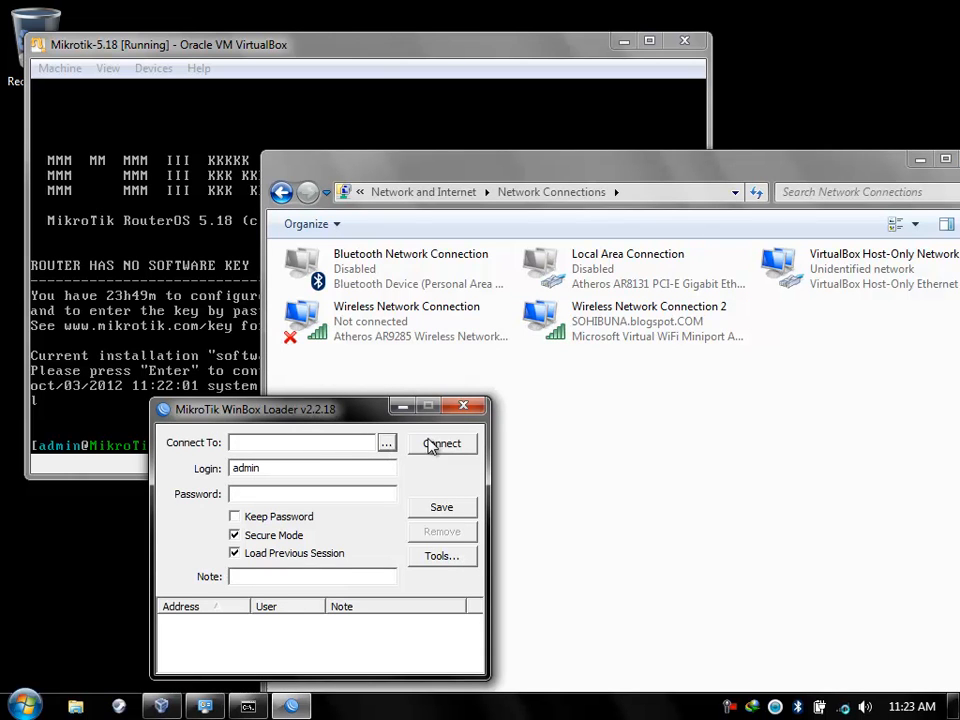
# Refresh WinBox's neighbour list to find the second router 08:00:27:C2:27:9E with a link-local IPv6 address.
pyautogui.click(375, 46)
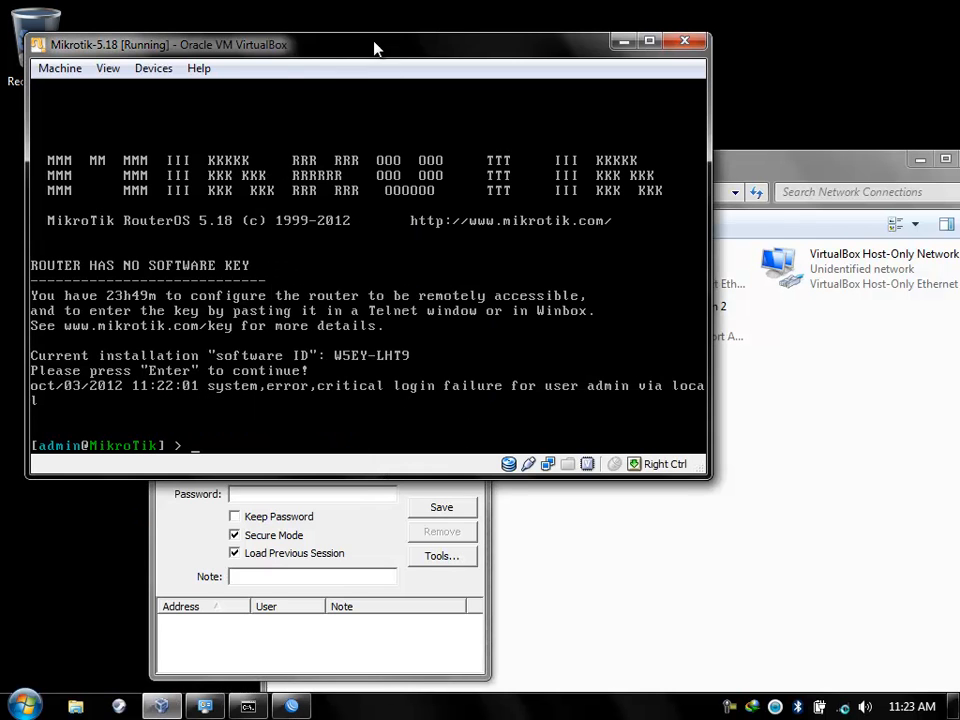
pyautogui.click(370, 520)
pyautogui.click(387, 443)
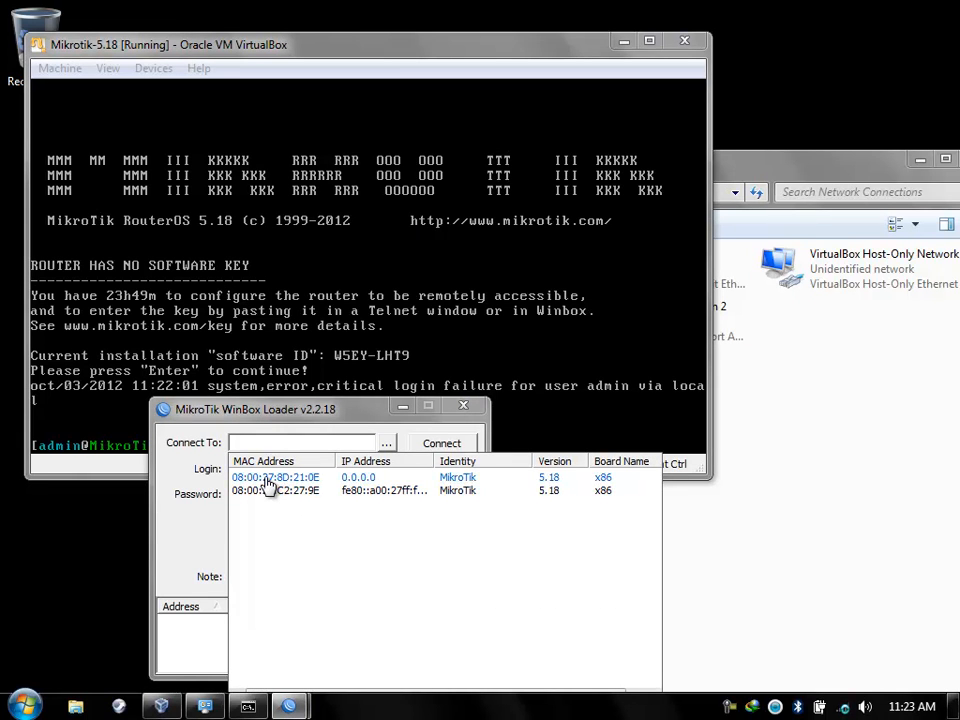
pyautogui.click(190, 515)
pyautogui.click(234, 517)
pyautogui.click(386, 443)
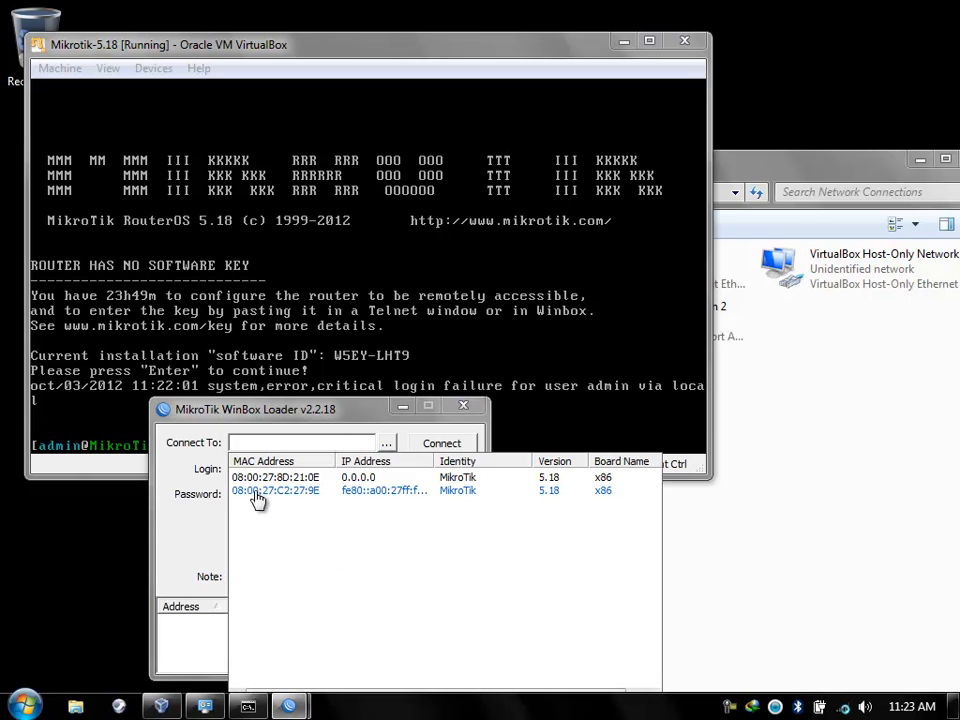
# Return to the VM window and bring up its network adapter options.
pyautogui.click(810, 437)
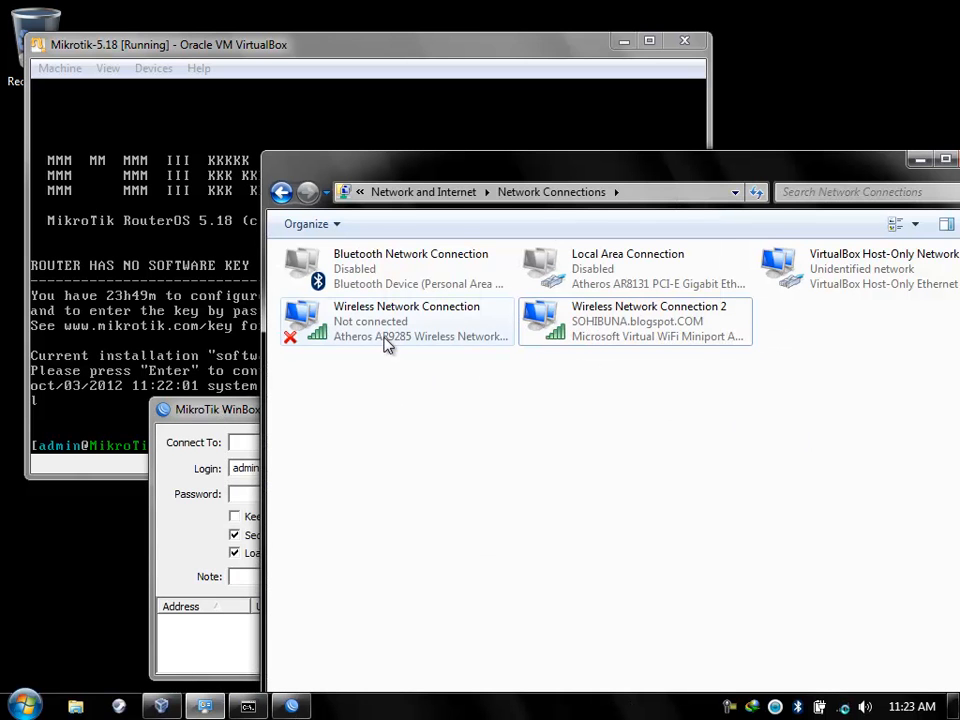
pyautogui.click(433, 57)
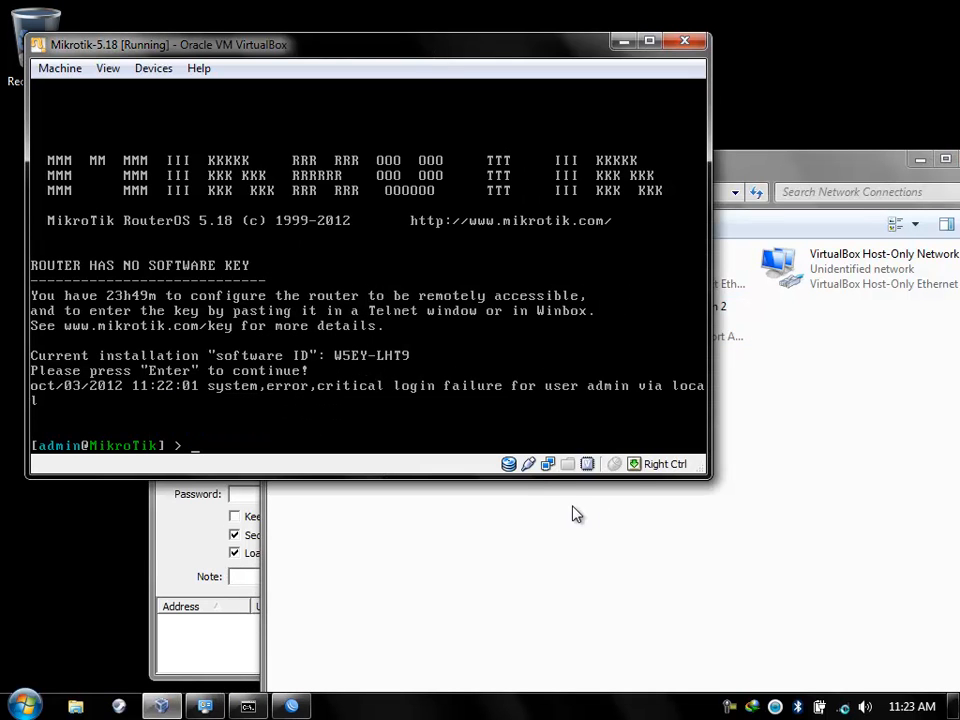
pyautogui.rightClick(548, 466)
# View the MAC addresses of network Adapters 1, 2 and 3 in the VM settings.
pyautogui.click(561, 481)
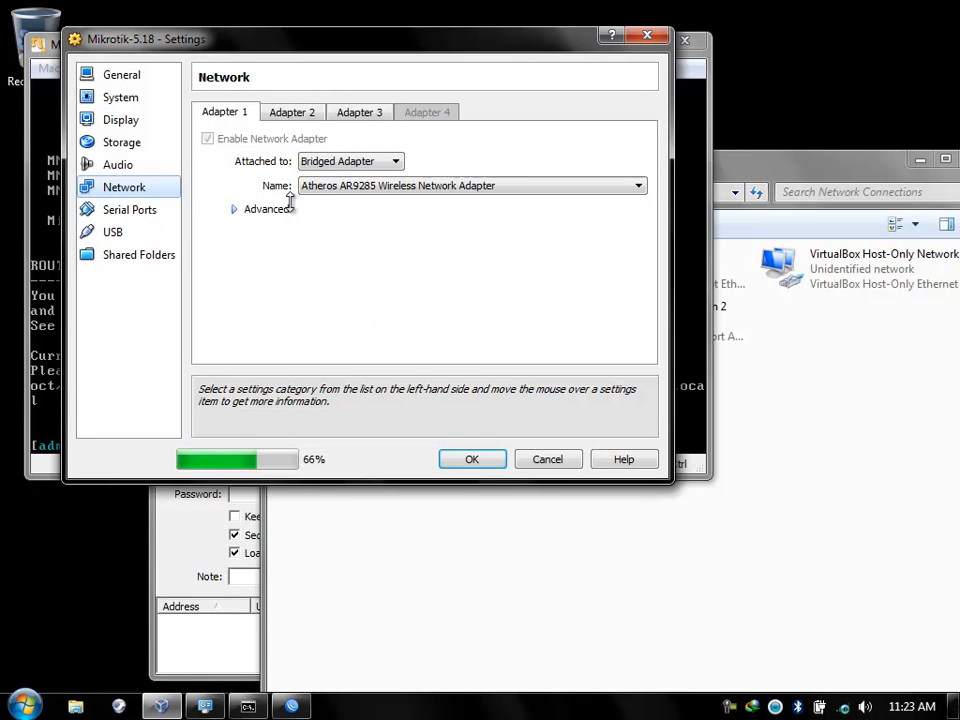
pyautogui.click(240, 209)
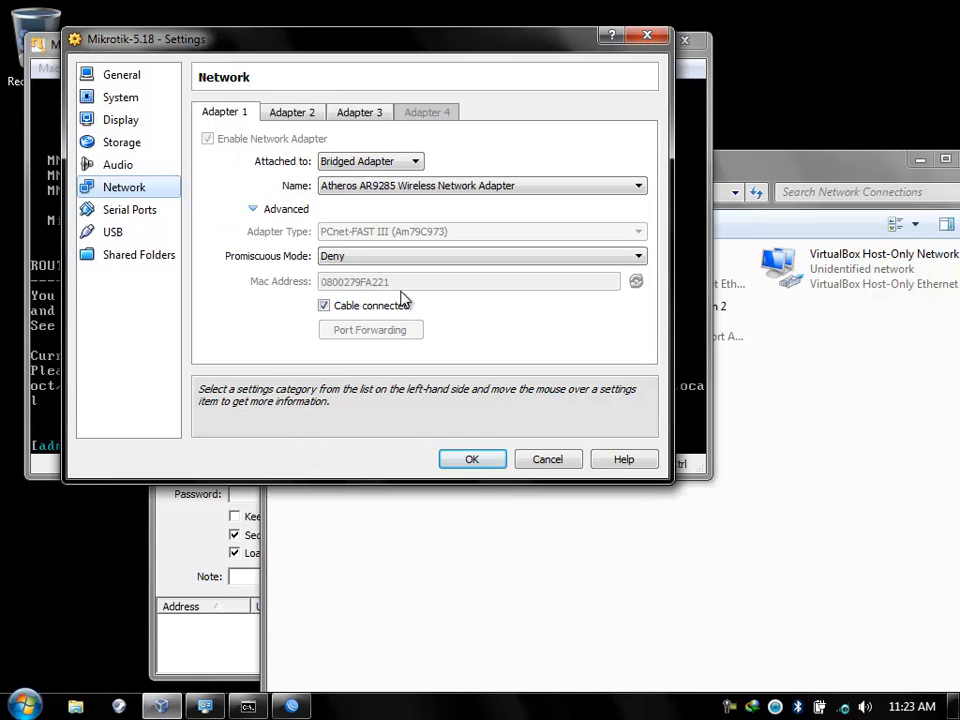
pyautogui.click(304, 116)
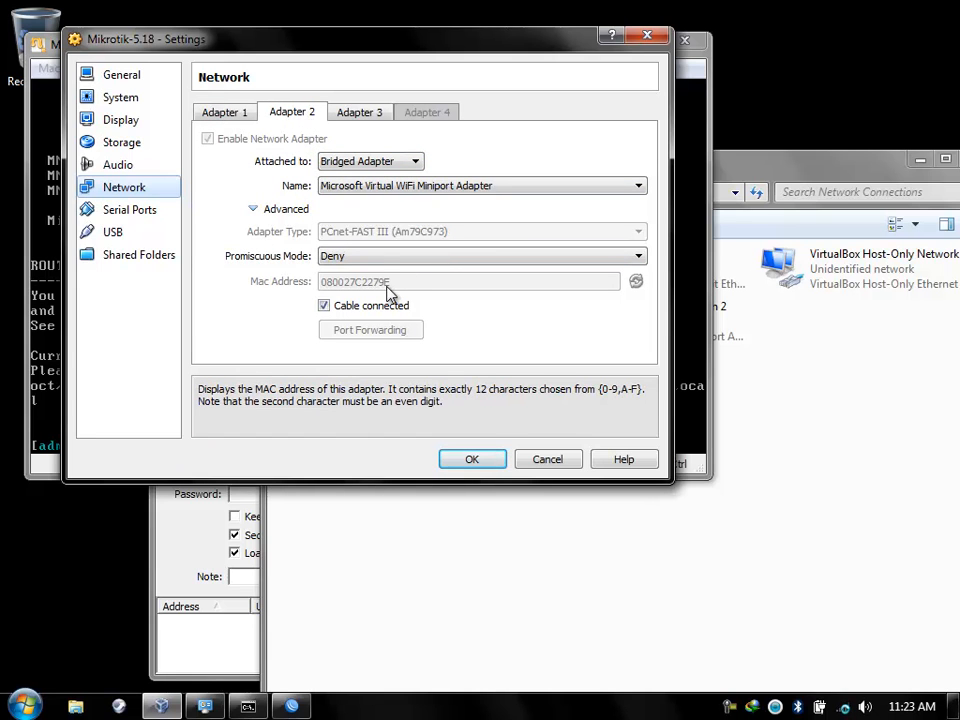
pyautogui.click(359, 114)
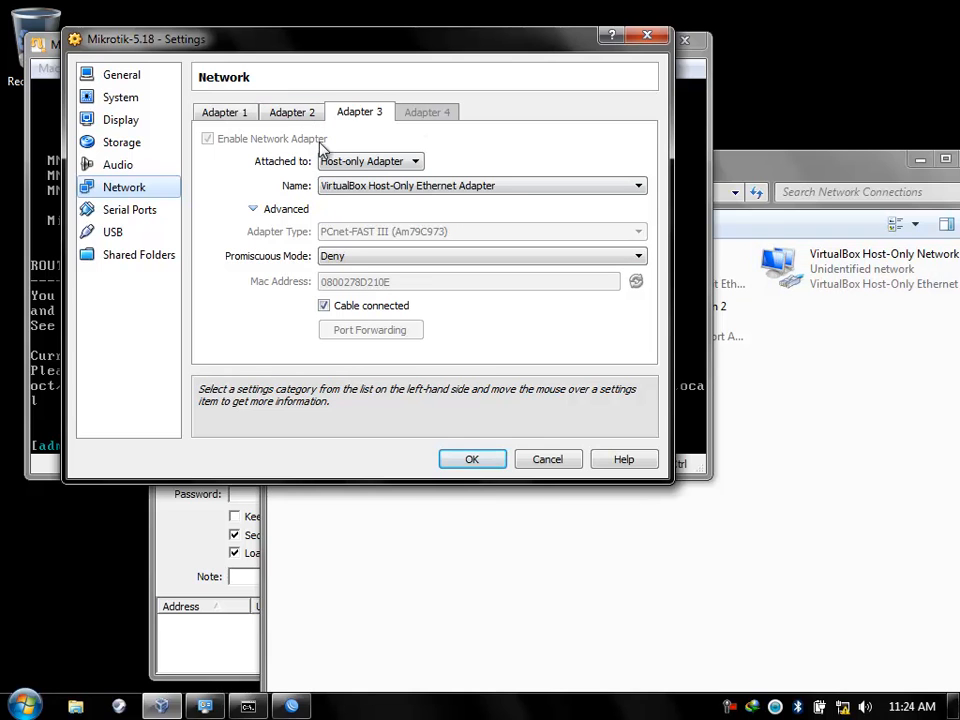
# Compare those MACs with WinBox's discovered routers, then cancel the settings unchanged.
pyautogui.click(153, 527)
pyautogui.click(386, 442)
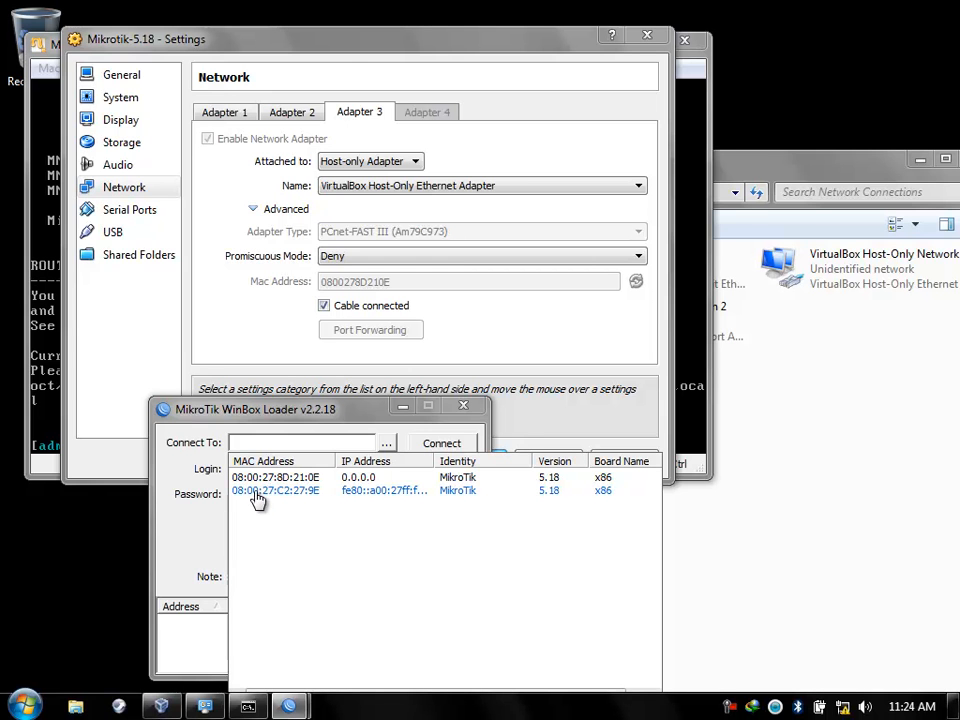
pyautogui.click(489, 143)
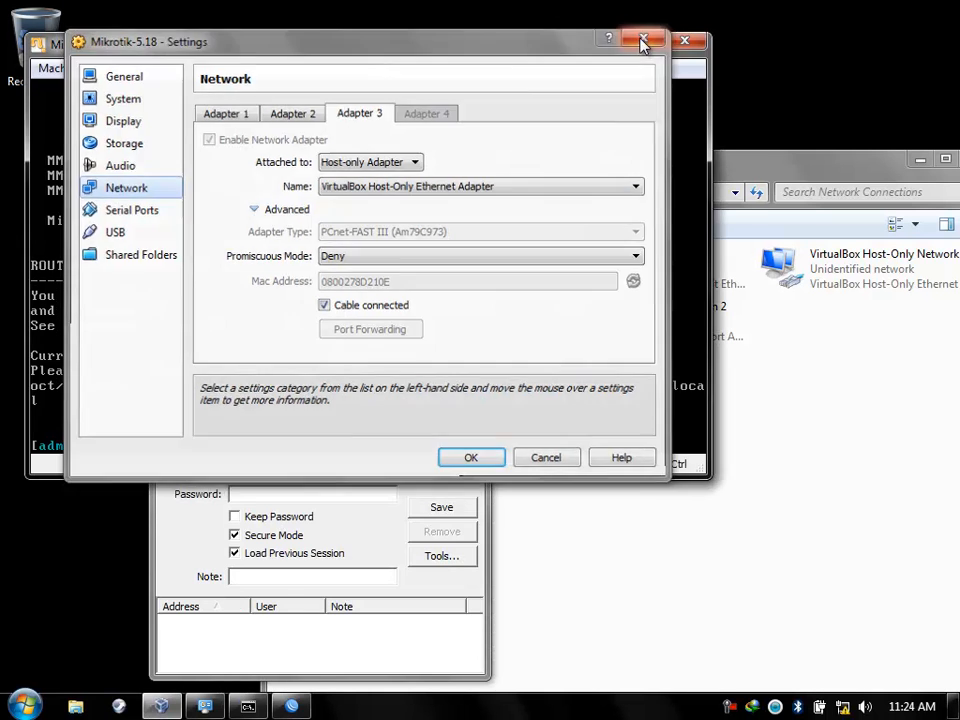
pyautogui.click(645, 36)
pyautogui.click(714, 332)
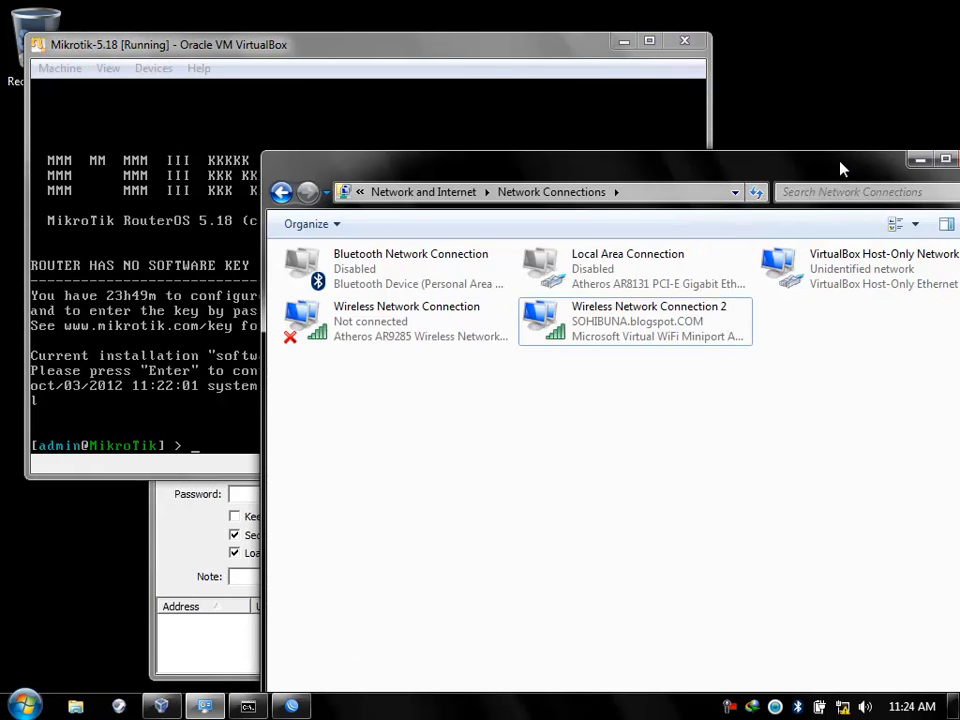
pyautogui.moveTo(838, 167); pyautogui.dragTo(597, 157)
# Connect from WinBox Loader to router 08:00:27:C2:27:9E as admin with an empty password.
pyautogui.click(731, 149)
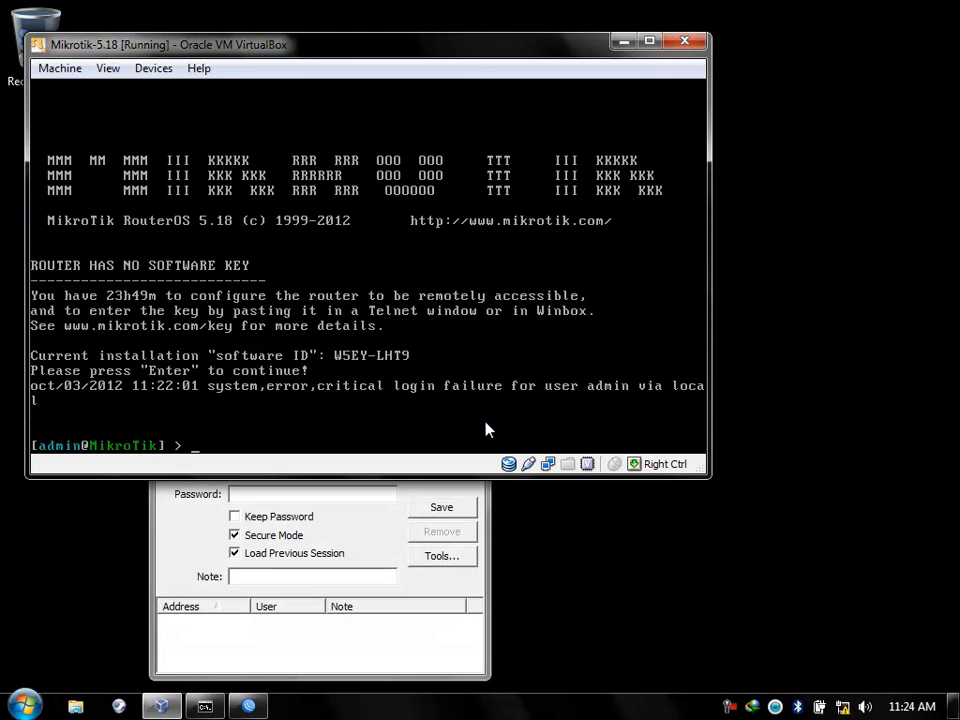
pyautogui.click(348, 533)
pyautogui.moveTo(304, 420); pyautogui.dragTo(712, 128)
pyautogui.click(789, 147)
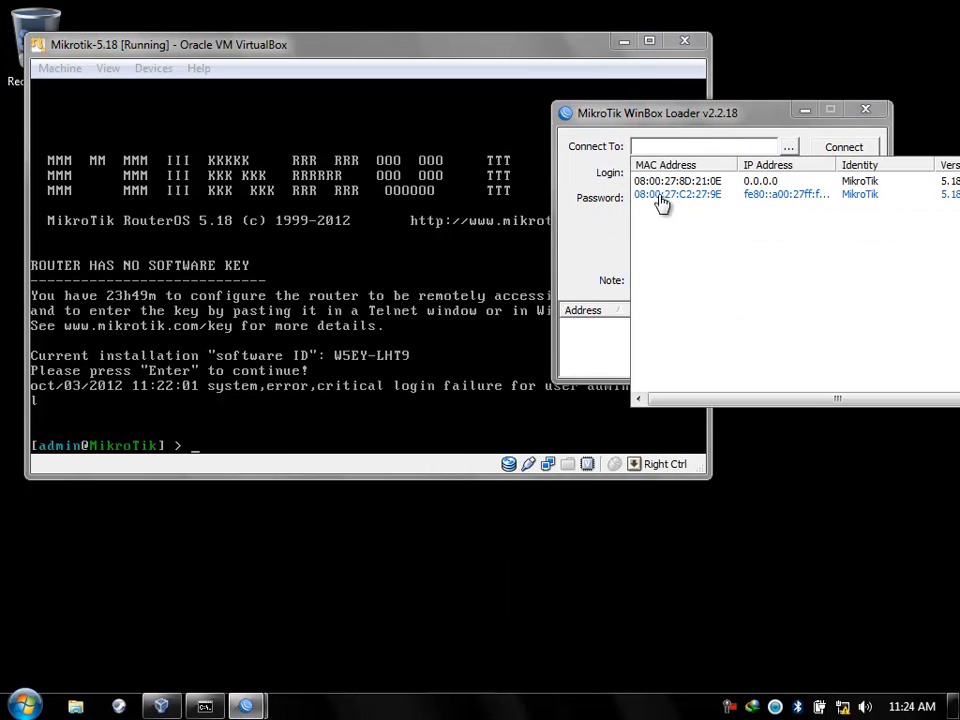
pyautogui.click(660, 196)
pyautogui.click(660, 197)
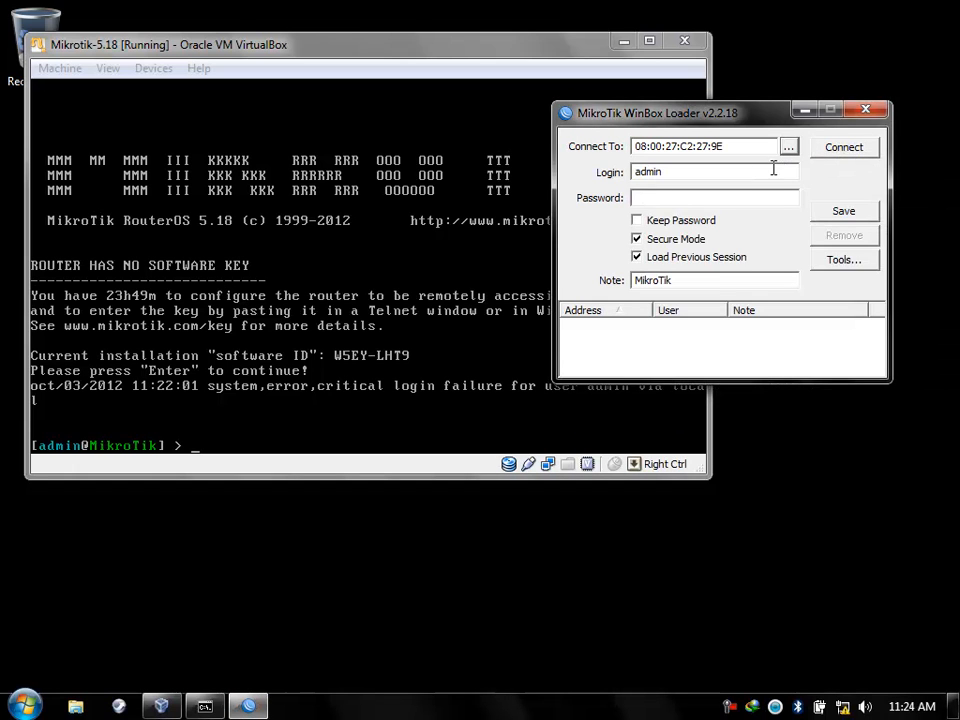
pyautogui.click(668, 198)
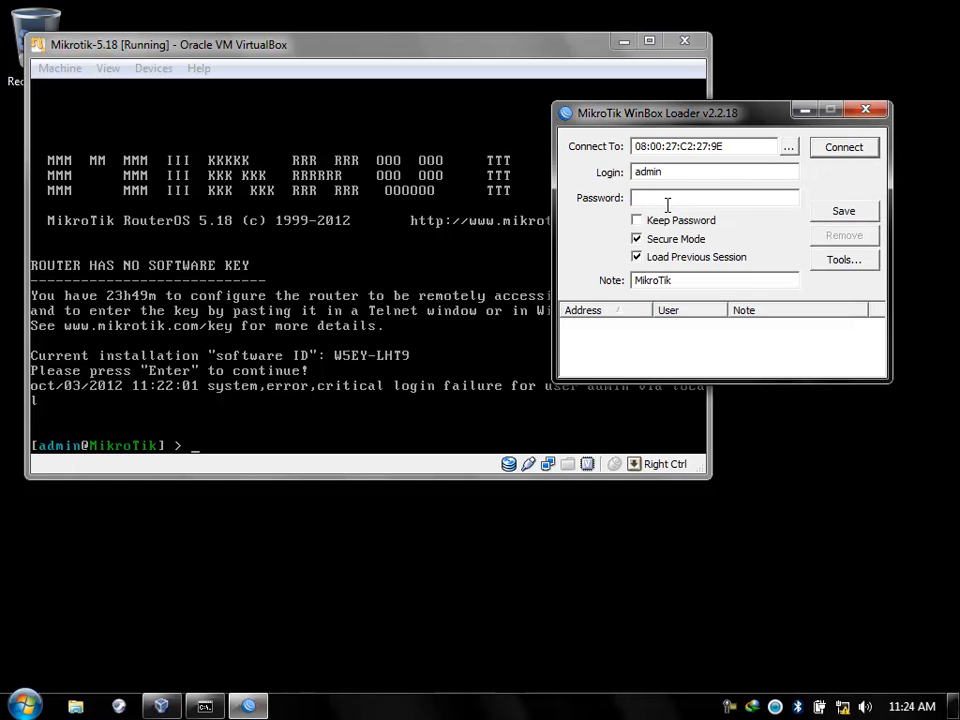
pyautogui.click(842, 148)
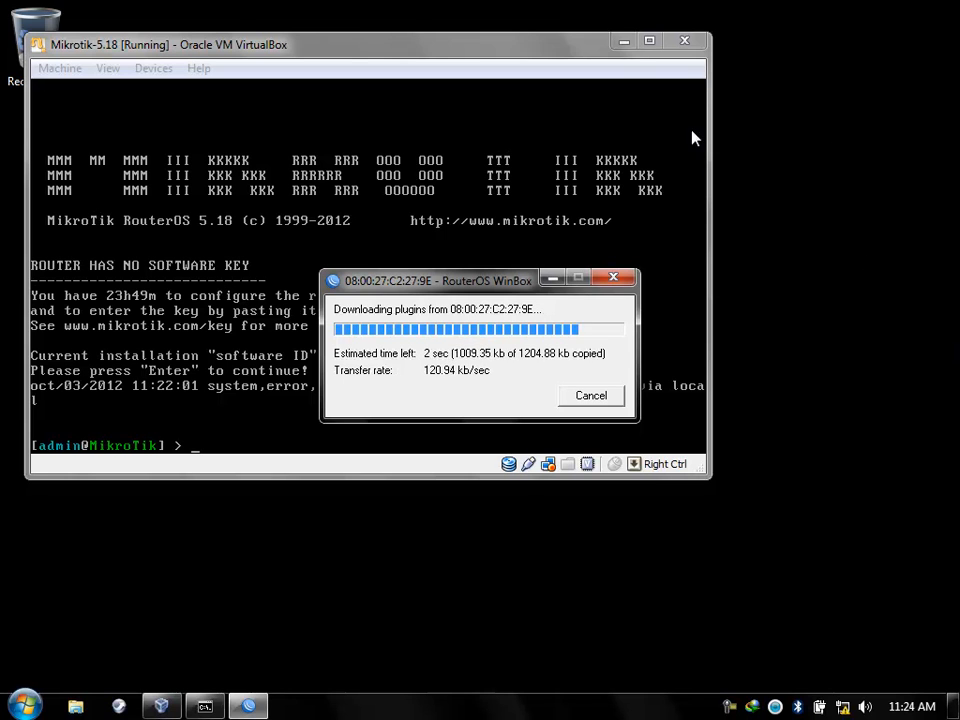
pyautogui.click(623, 42)
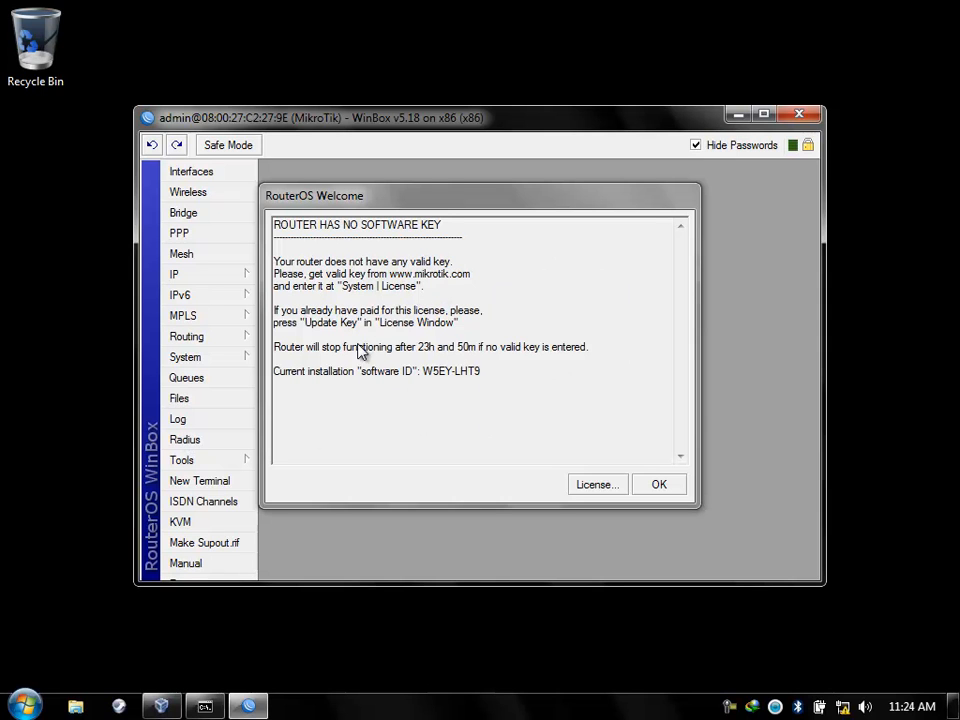
pyautogui.click(583, 487)
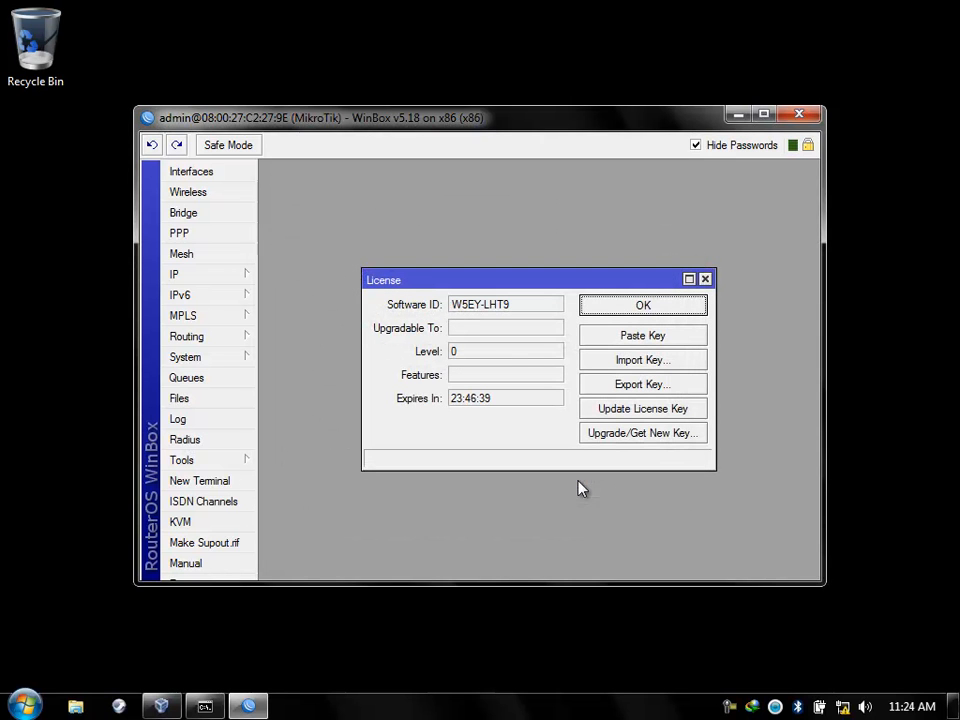
# Import W5EY-LHT9.key from F:\Materi Tutorial and accept the router reboot.
pyautogui.click(639, 363)
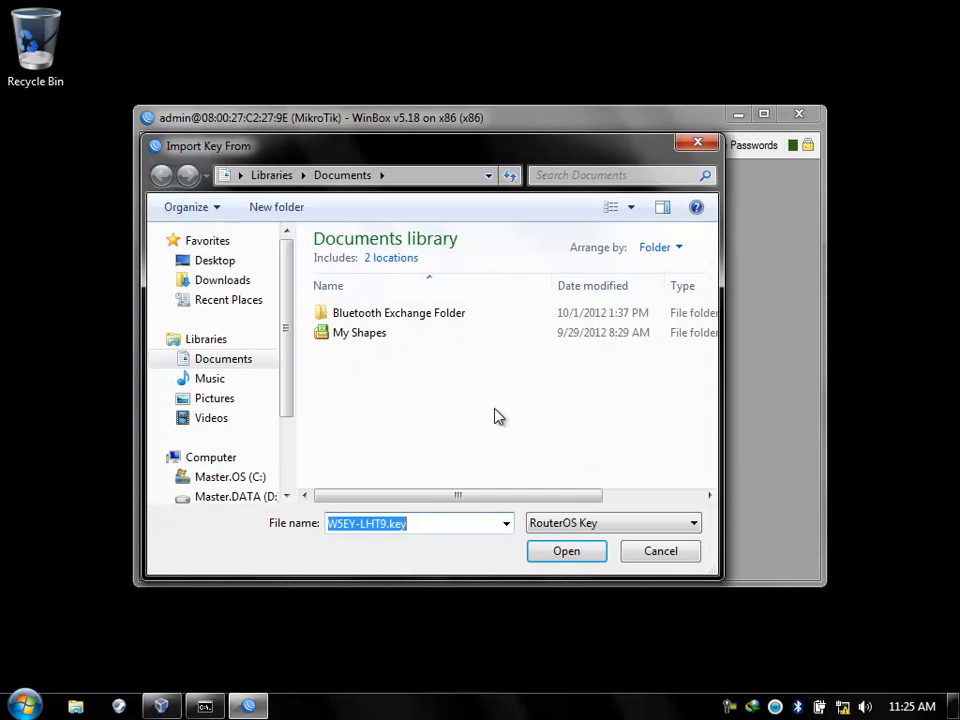
pyautogui.click(85, 710)
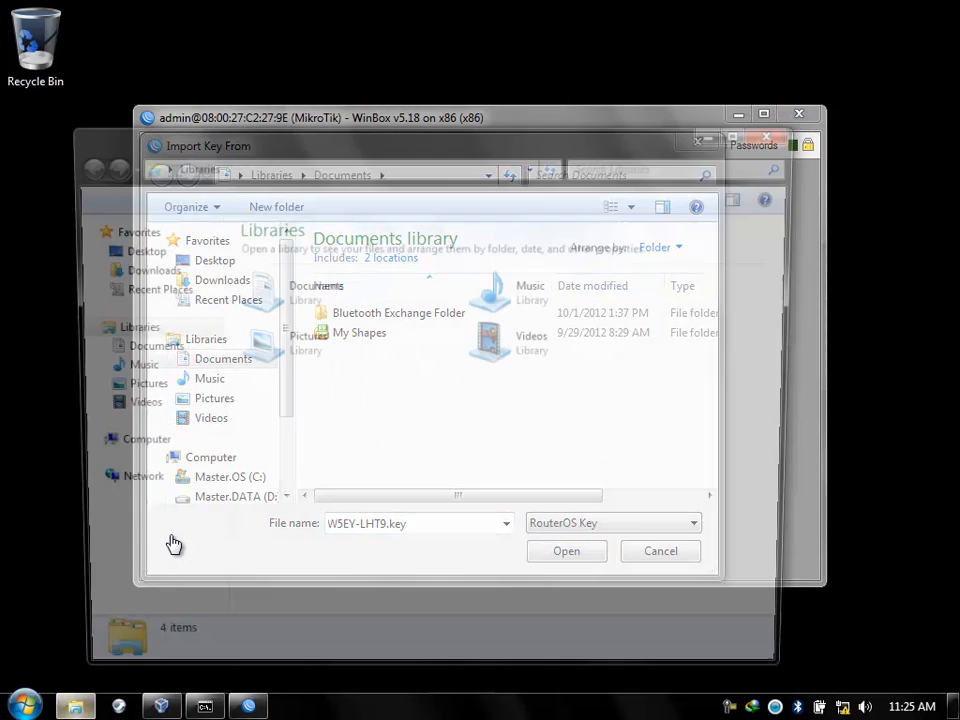
pyautogui.click(169, 525)
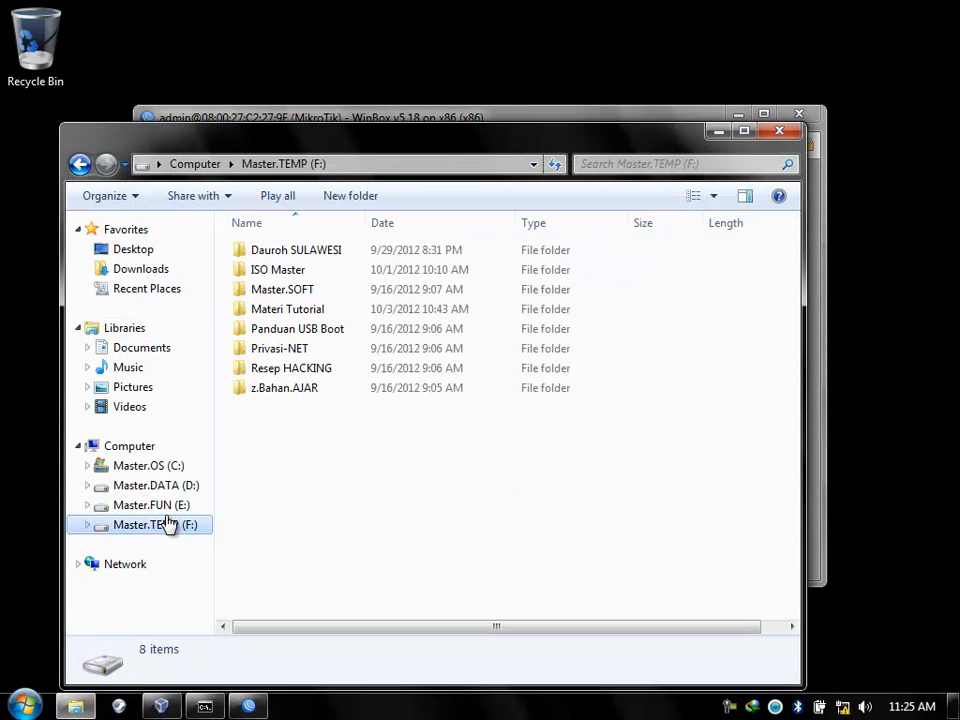
pyautogui.doubleClick(291, 313)
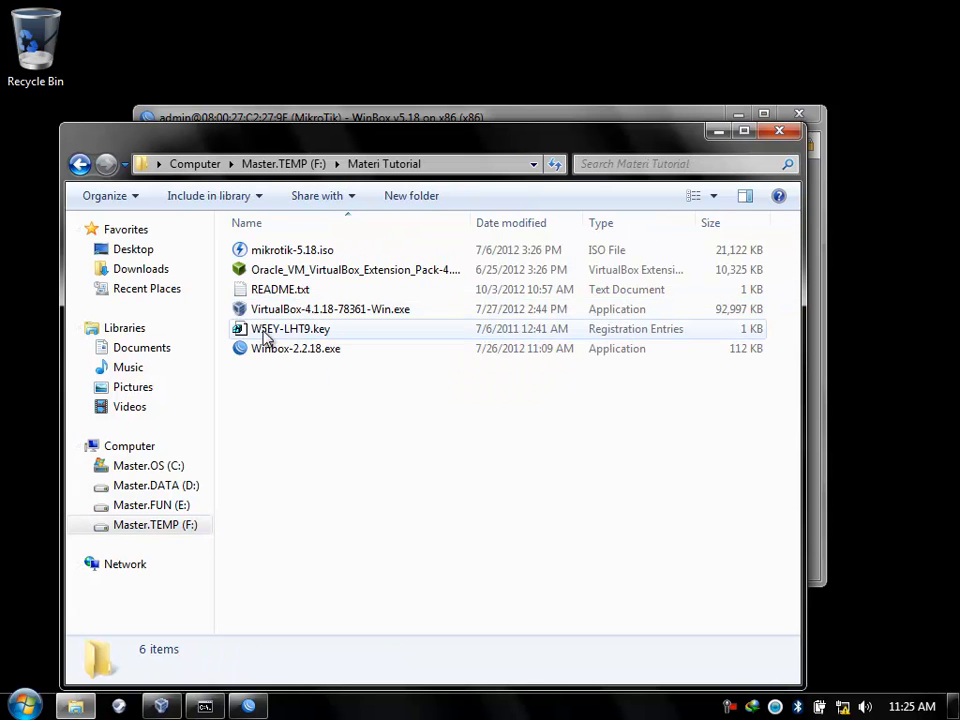
pyautogui.click(250, 708)
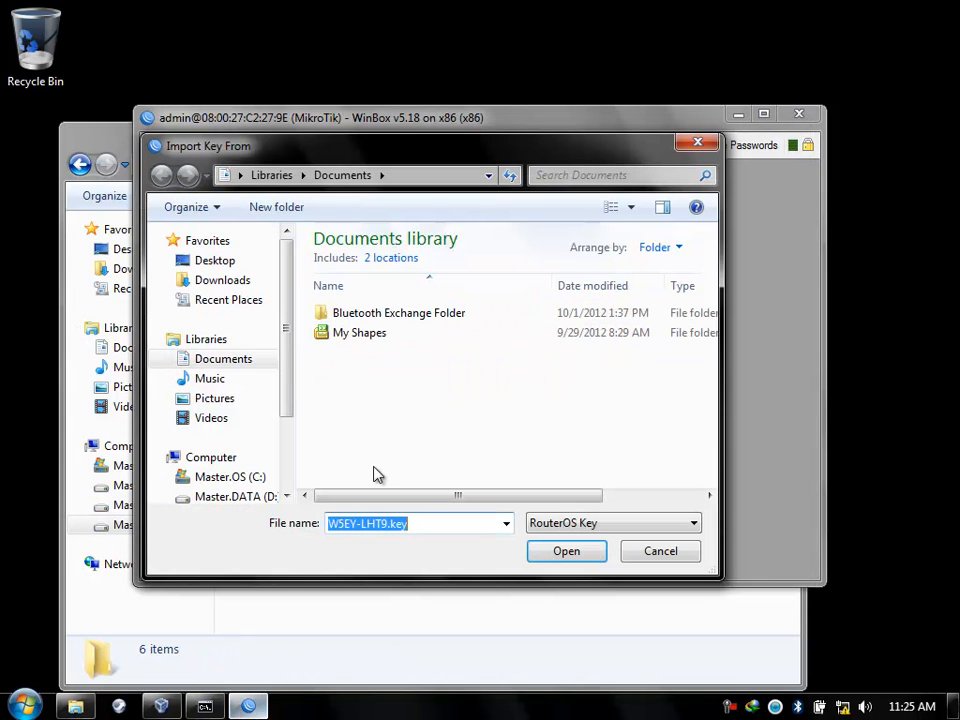
pyautogui.moveTo(281, 386); pyautogui.dragTo(257, 428)
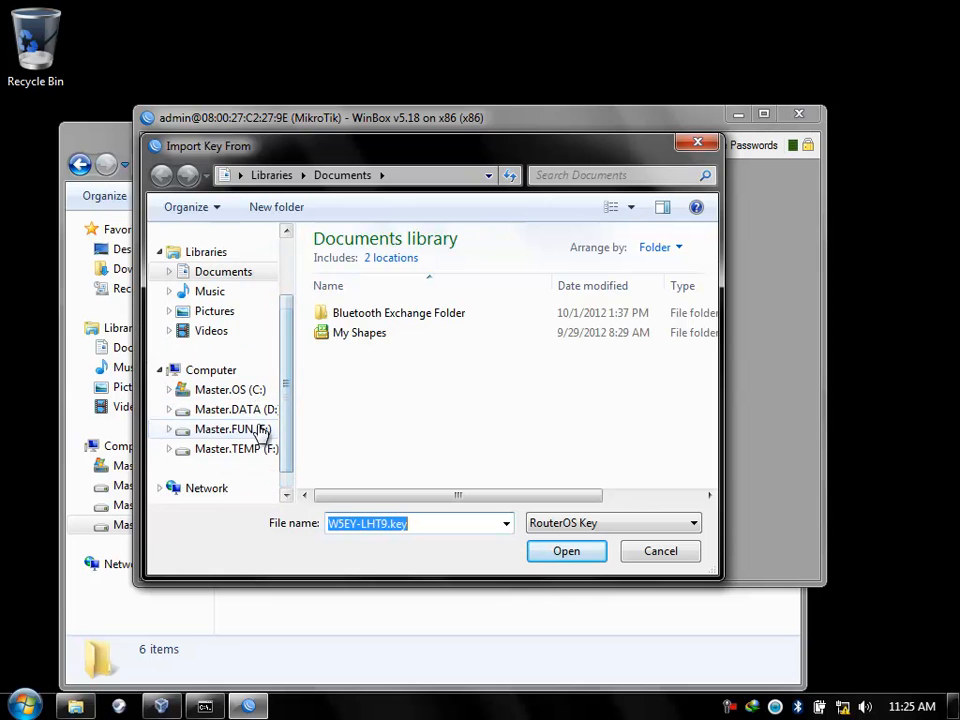
pyautogui.click(257, 447)
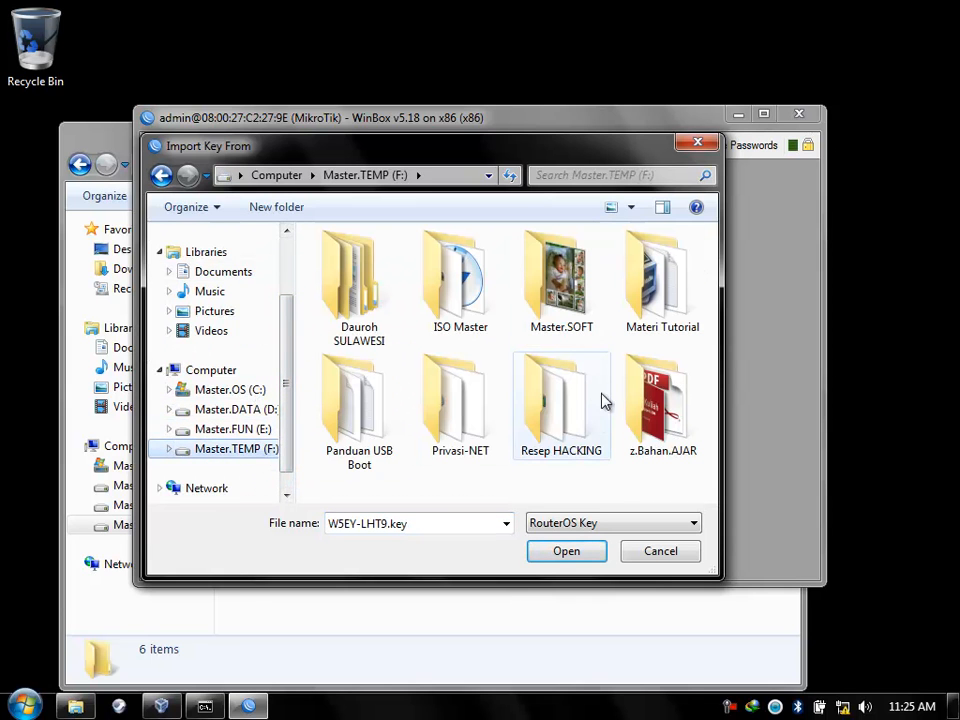
pyautogui.doubleClick(650, 322)
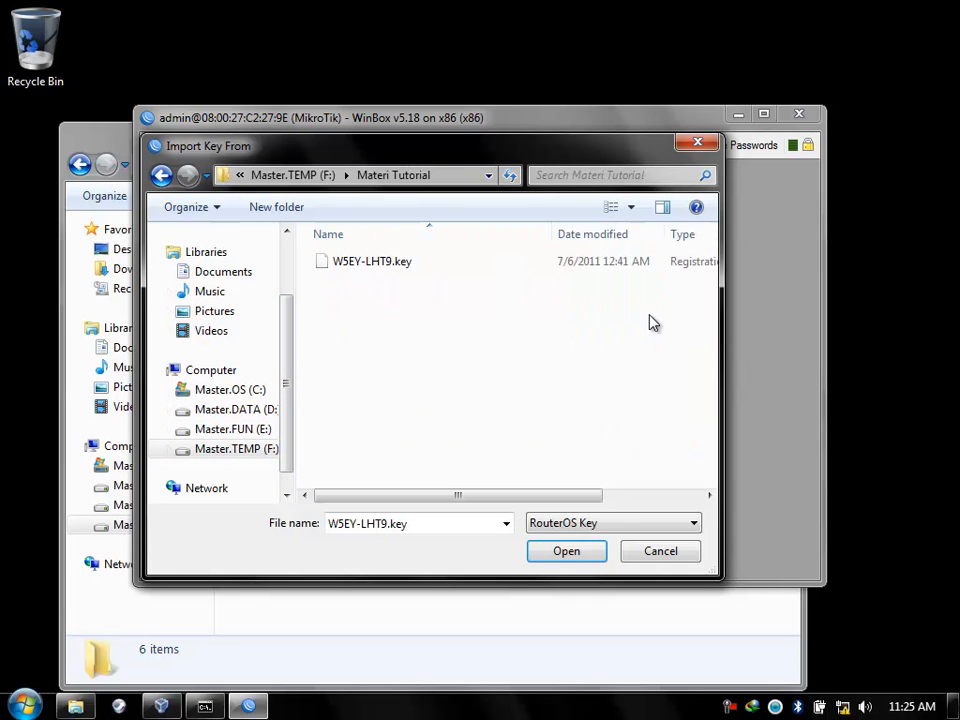
pyautogui.click(349, 266)
pyautogui.click(561, 552)
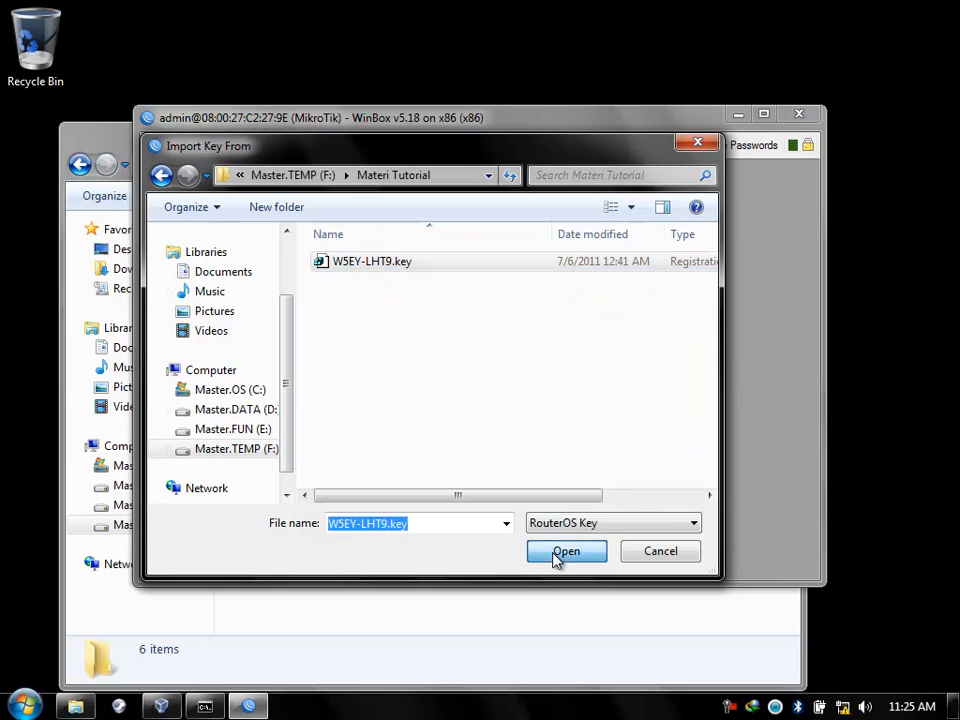
pyautogui.click(570, 375)
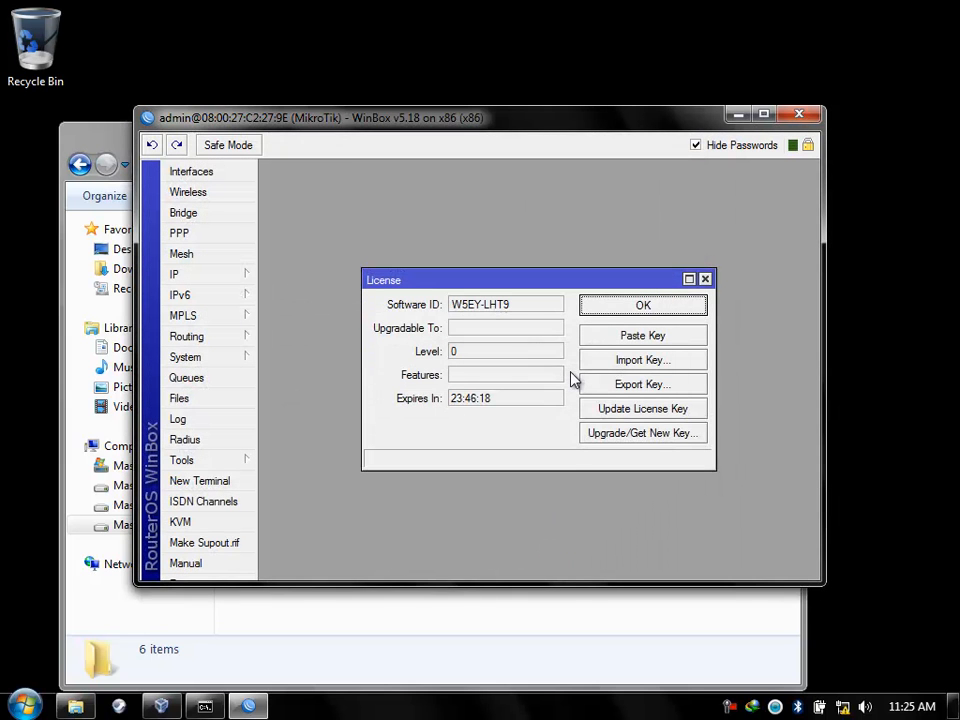
# Watch the VM reboot to the MikroTik 5.18 login prompt, then close the License window and WinBox.
pyautogui.click(110, 138)
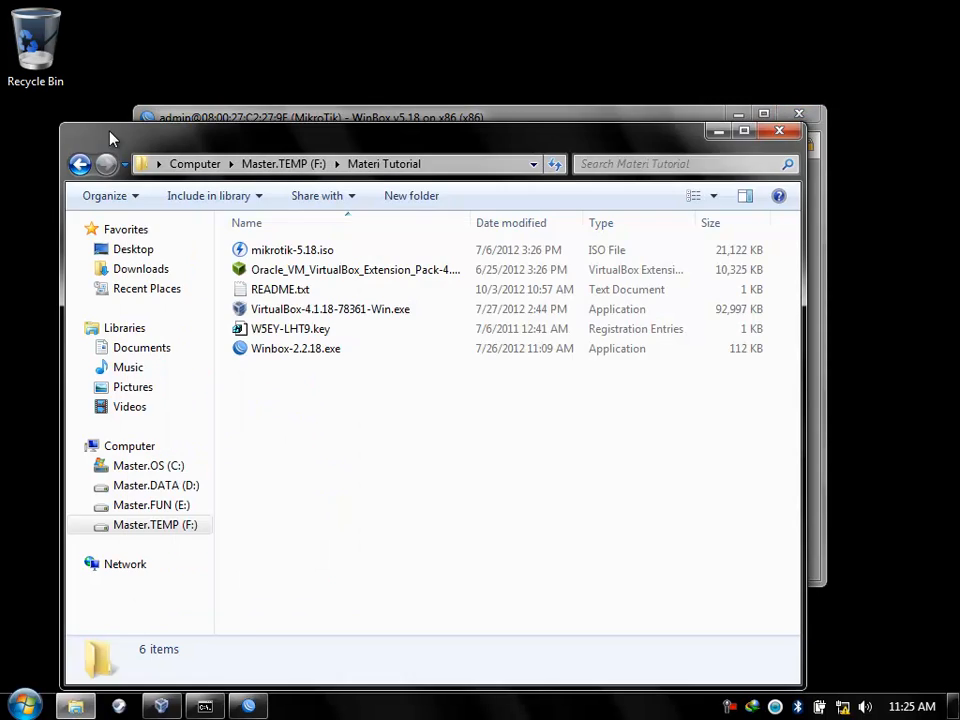
pyautogui.click(716, 132)
pyautogui.click(161, 706)
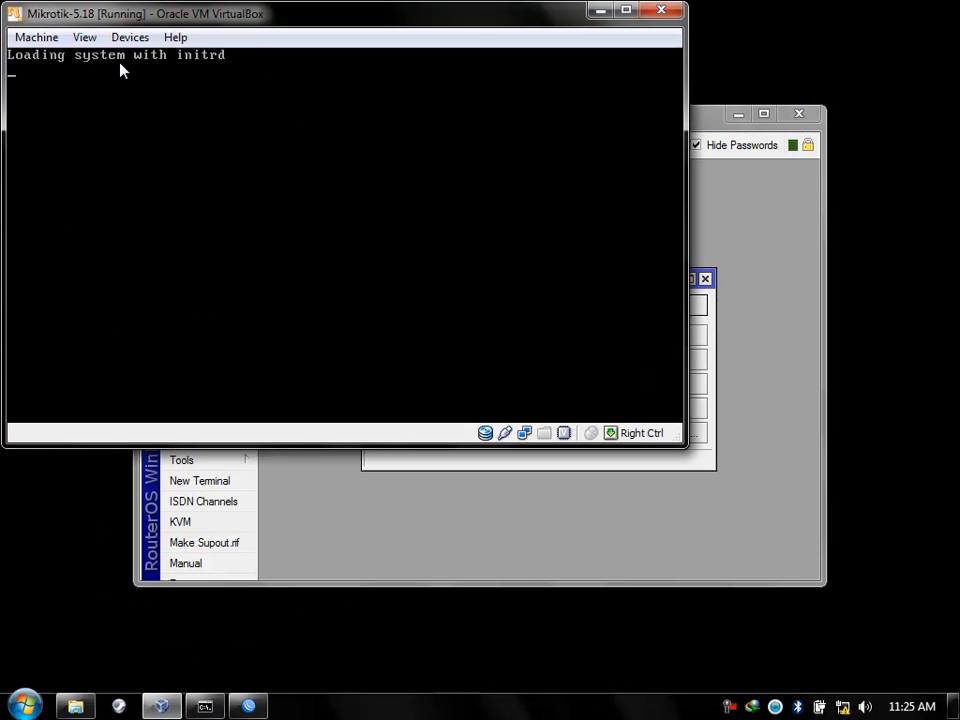
pyautogui.click(696, 120)
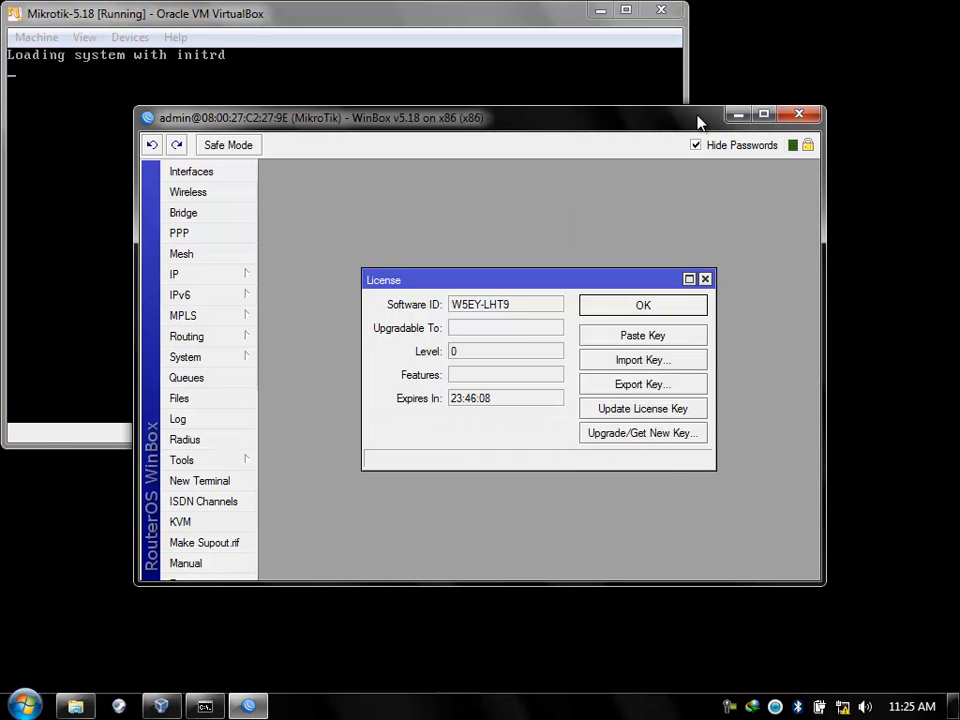
pyautogui.click(703, 280)
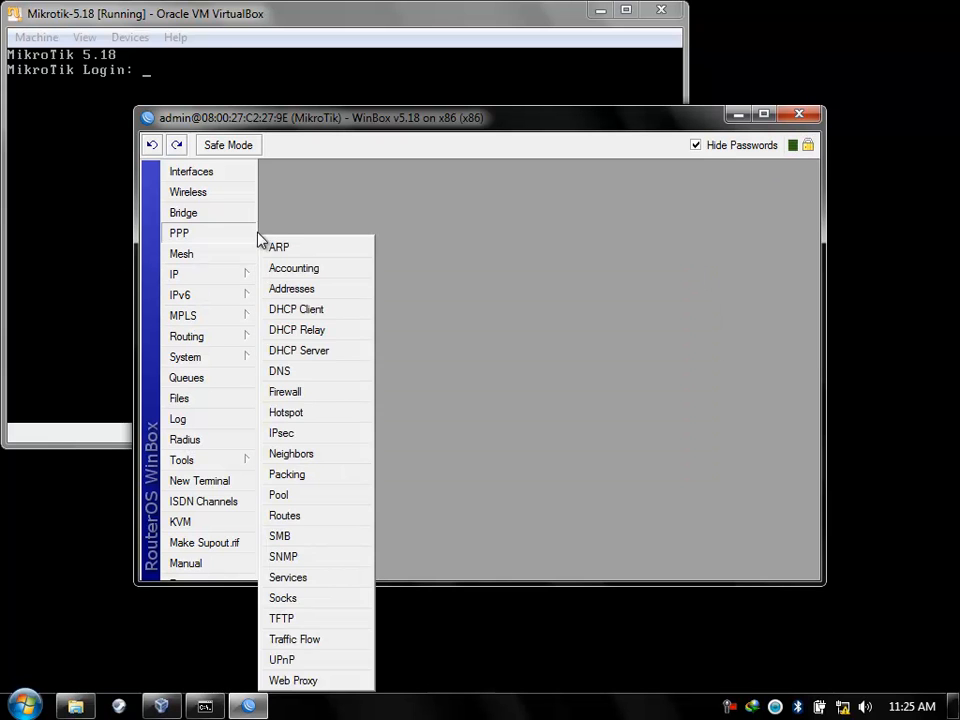
pyautogui.click(800, 116)
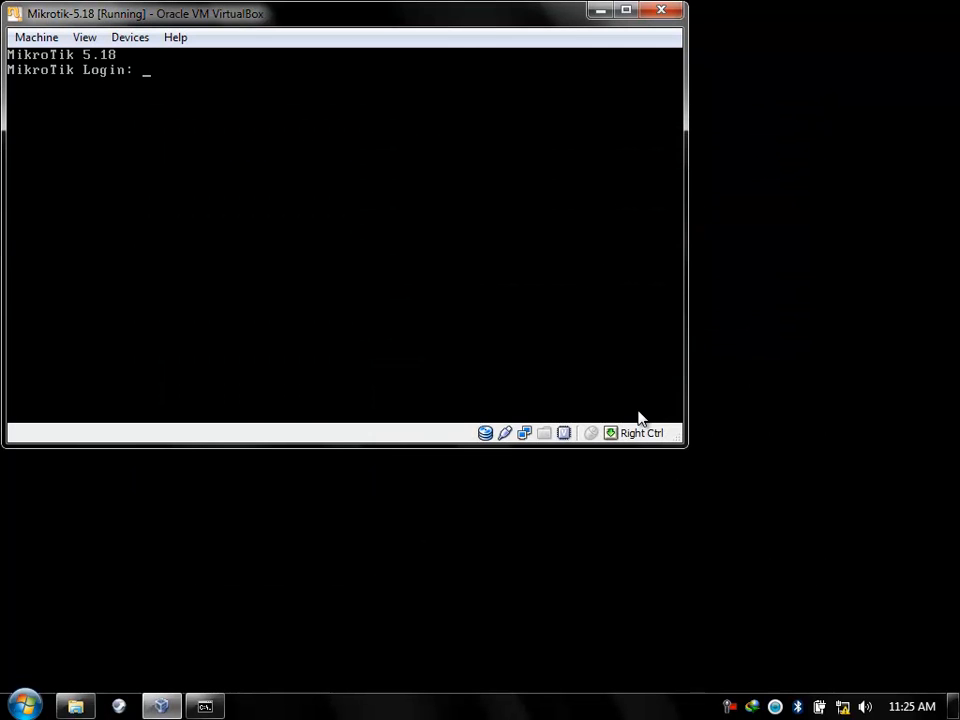
# Launch Winbox-2.2.18.exe from Materi Tutorial and connect to the router by its MAC address.
pyautogui.click(76, 707)
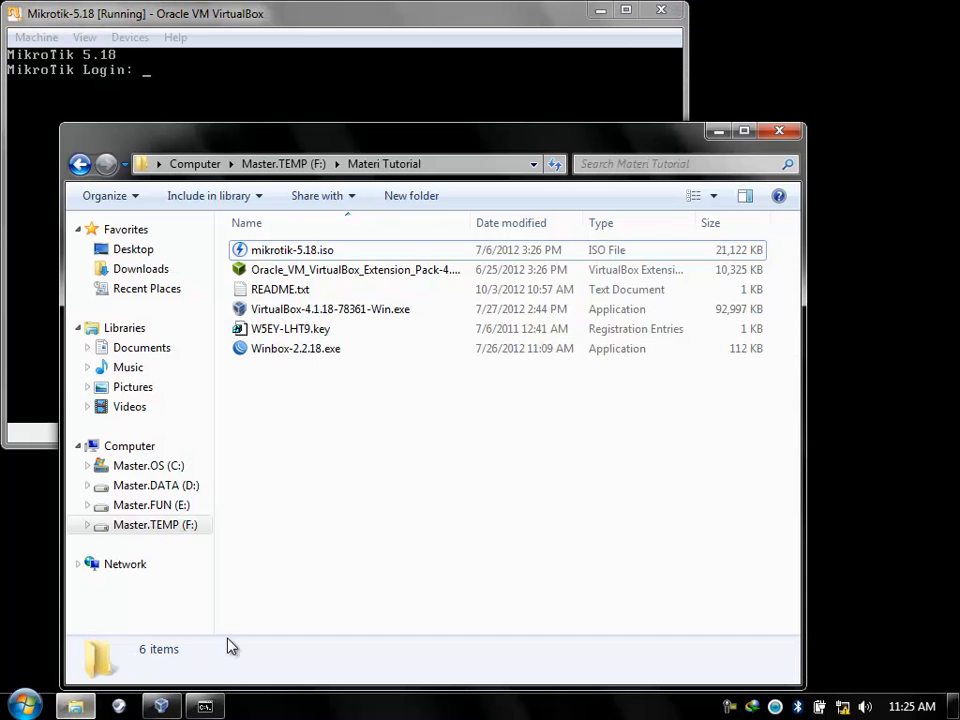
pyautogui.click(297, 357)
pyautogui.doubleClick(297, 357)
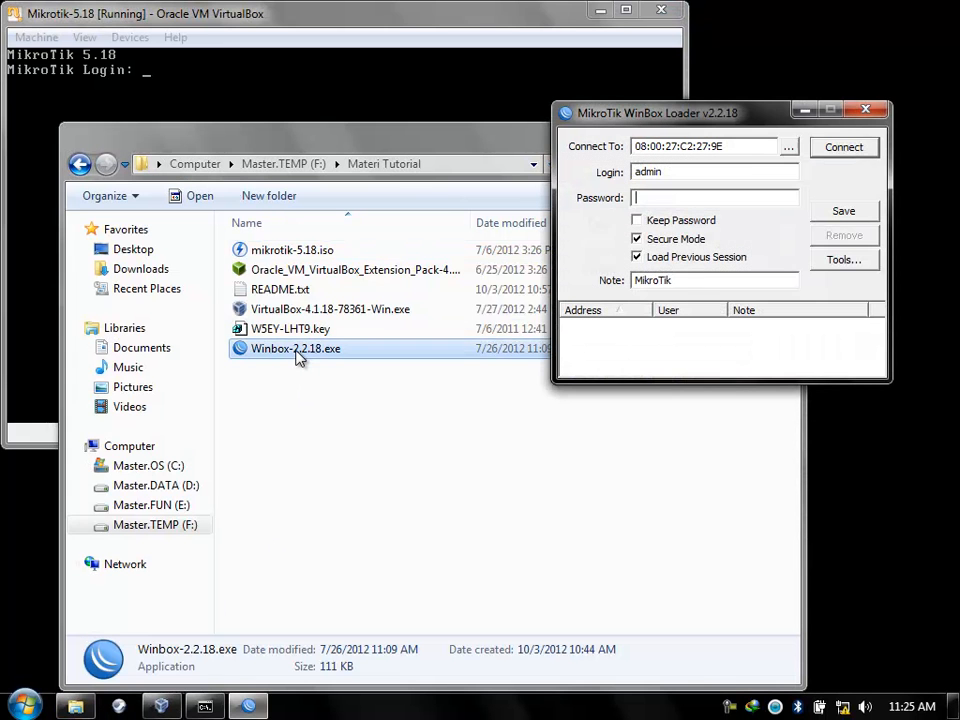
pyautogui.click(855, 150)
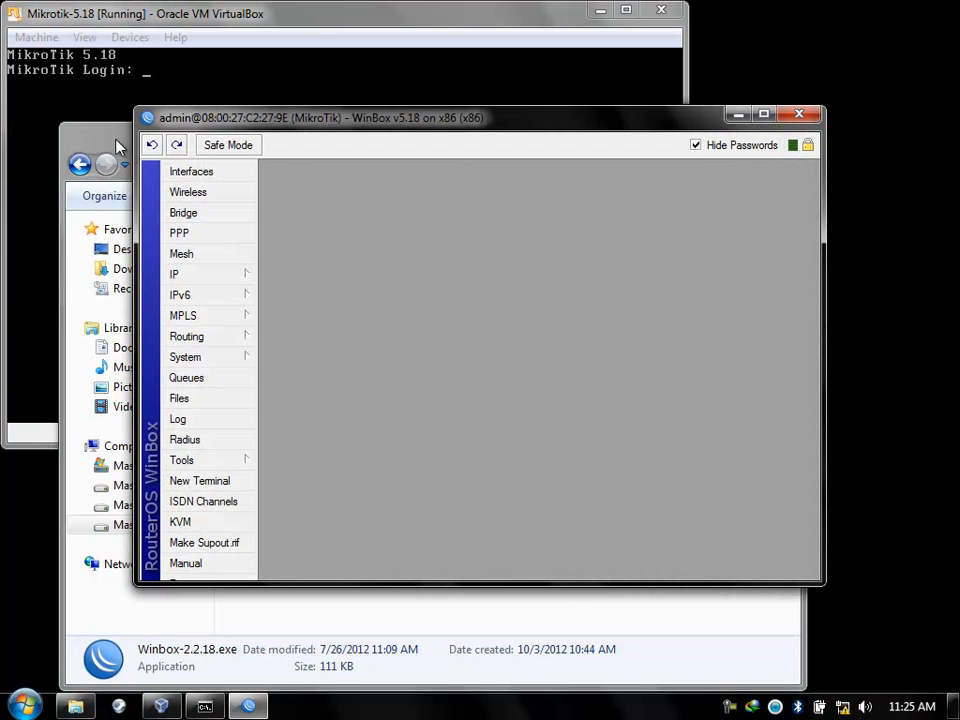
# Open System > License, now showing level 6 upgradable to v6.x, and close the file browser.
pyautogui.click(189, 359)
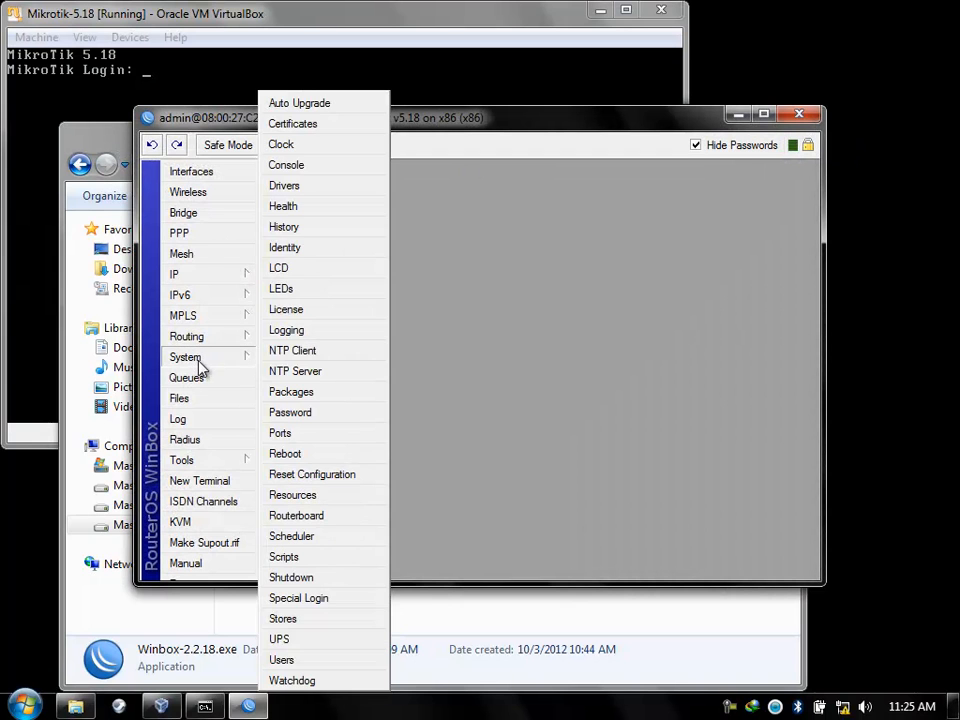
pyautogui.click(250, 337)
pyautogui.click(214, 360)
pyautogui.click(290, 310)
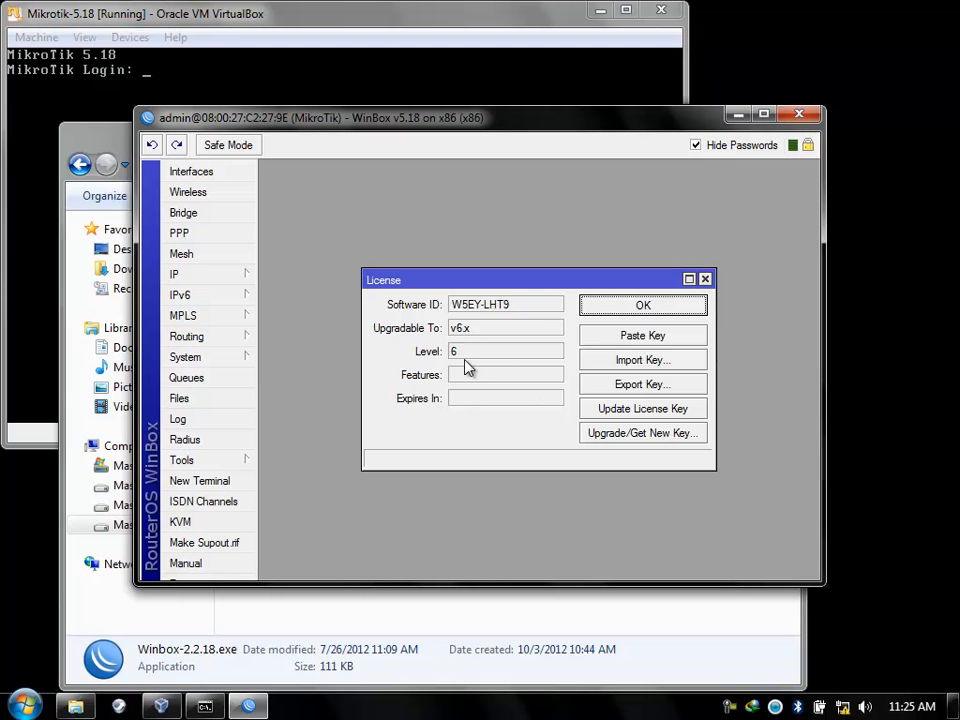
pyautogui.click(82, 135)
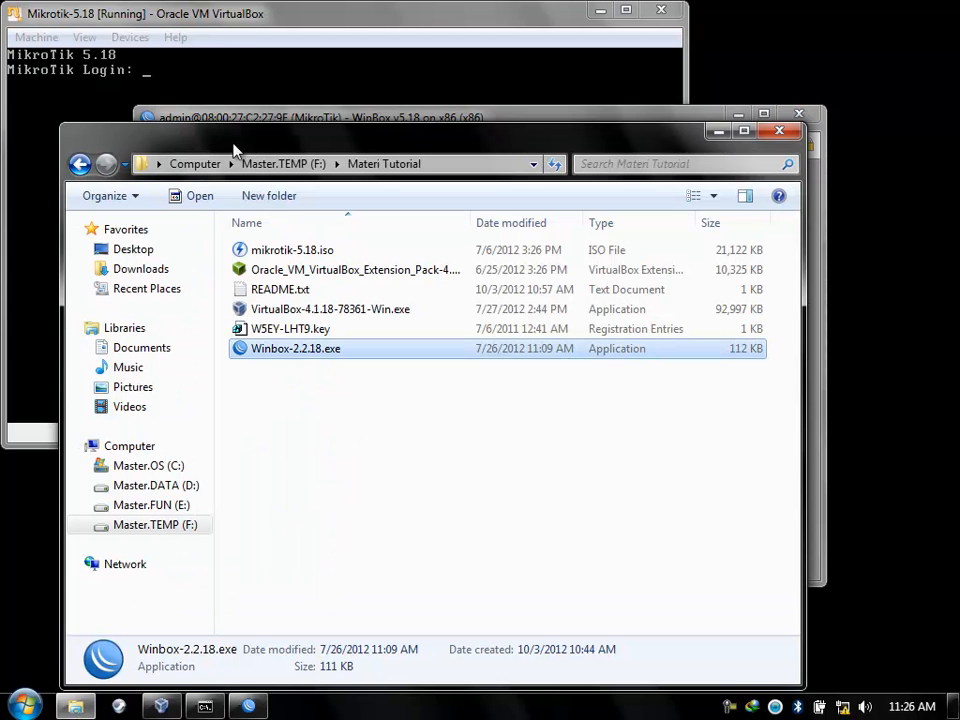
pyautogui.click(779, 131)
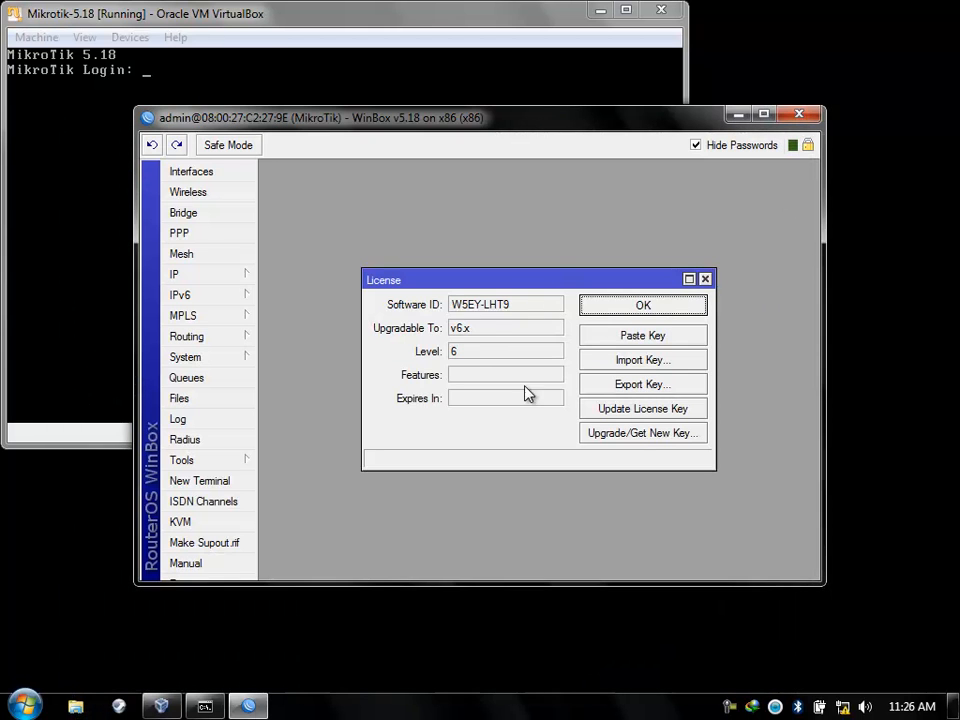